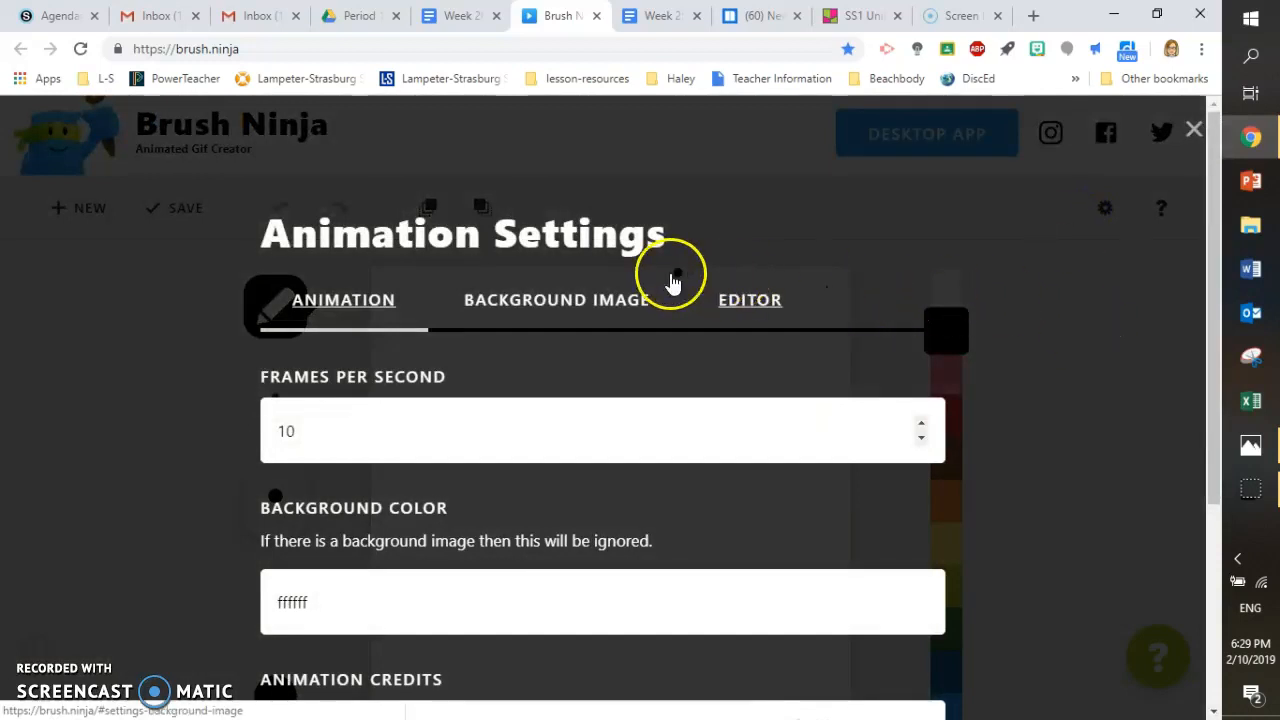
Open the animation's background image settings and search the photos for "mountains"
{"action": "left_click", "coordinate": [1194, 128]}
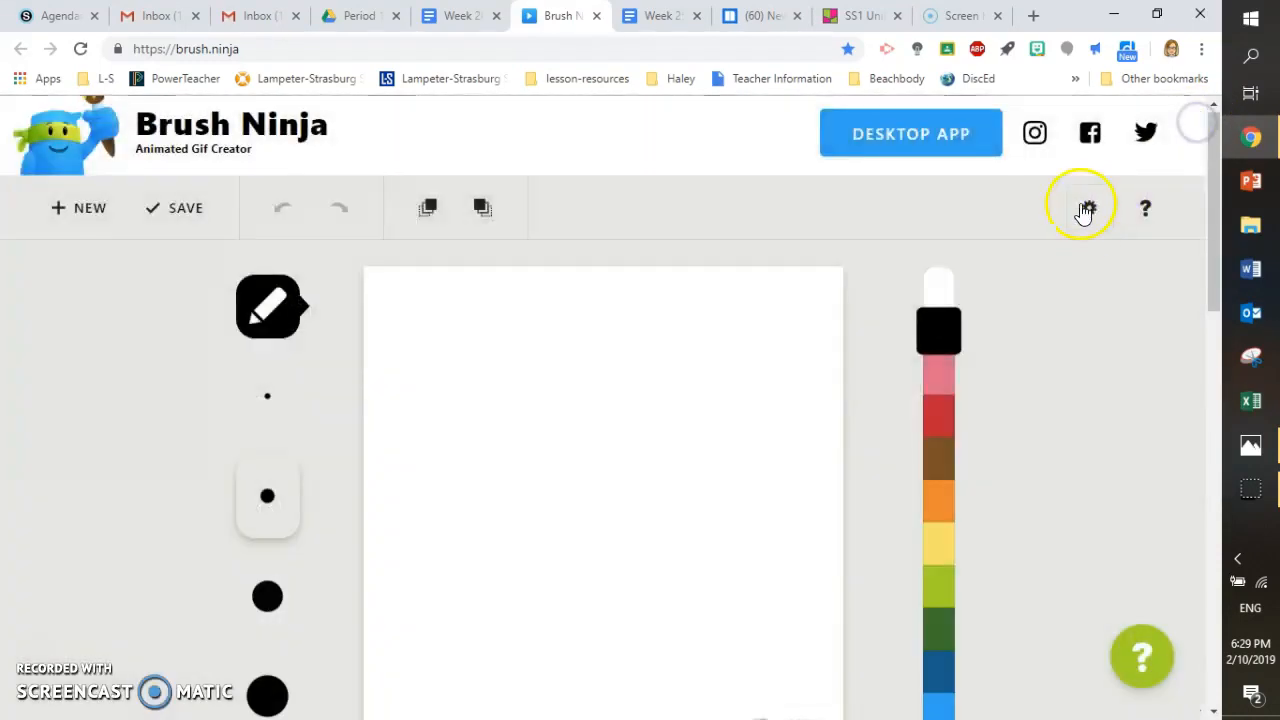
{"action": "left_click", "coordinate": [1089, 210]}
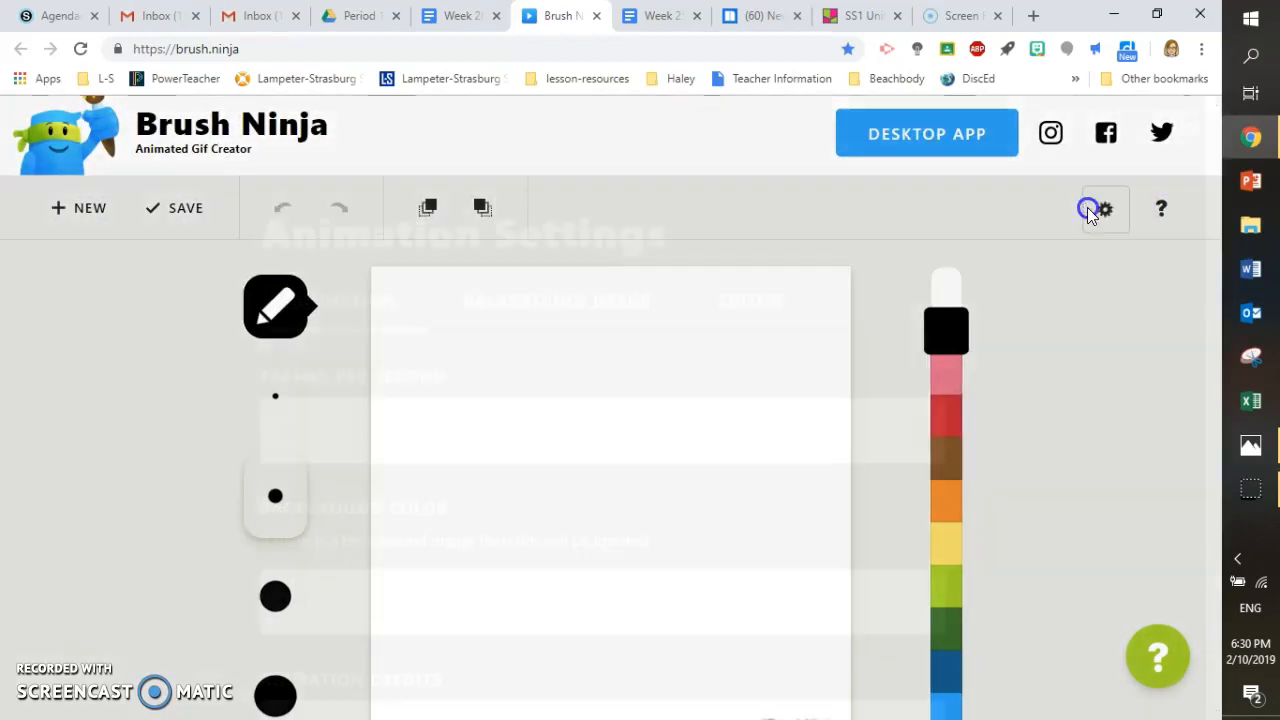
{"action": "left_click", "coordinate": [604, 302]}
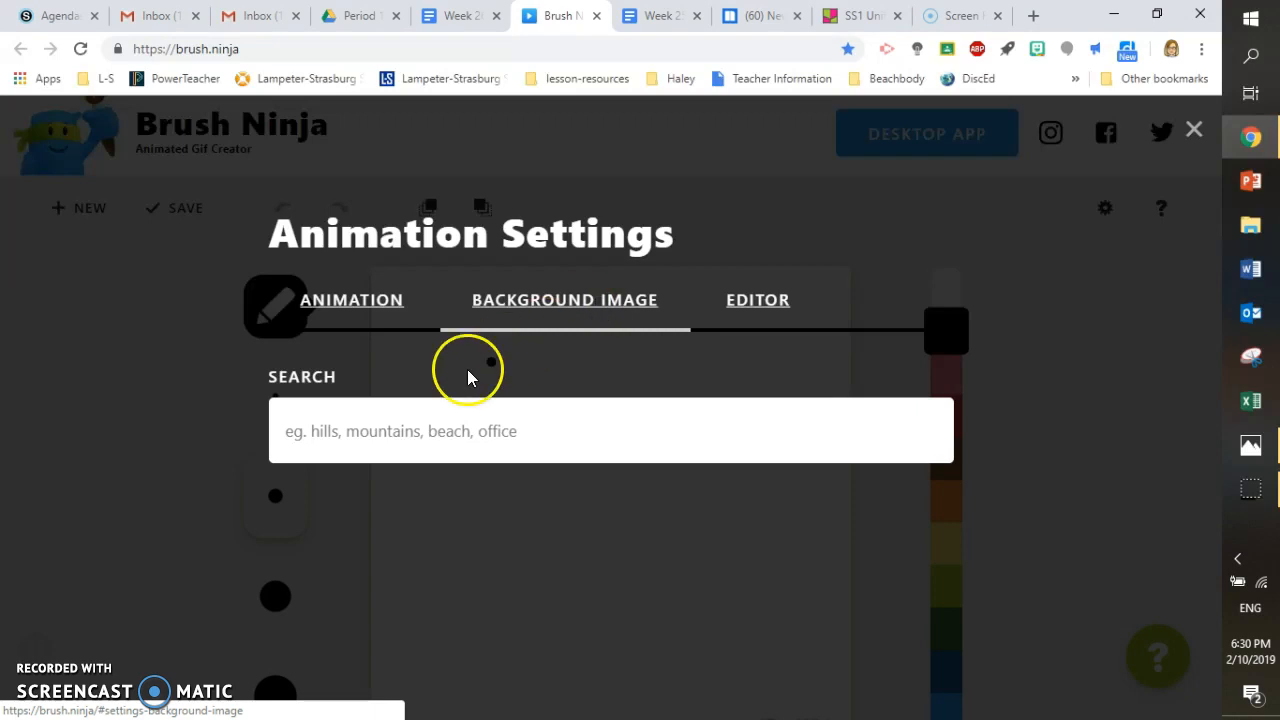
{"action": "left_click", "coordinate": [405, 427]}
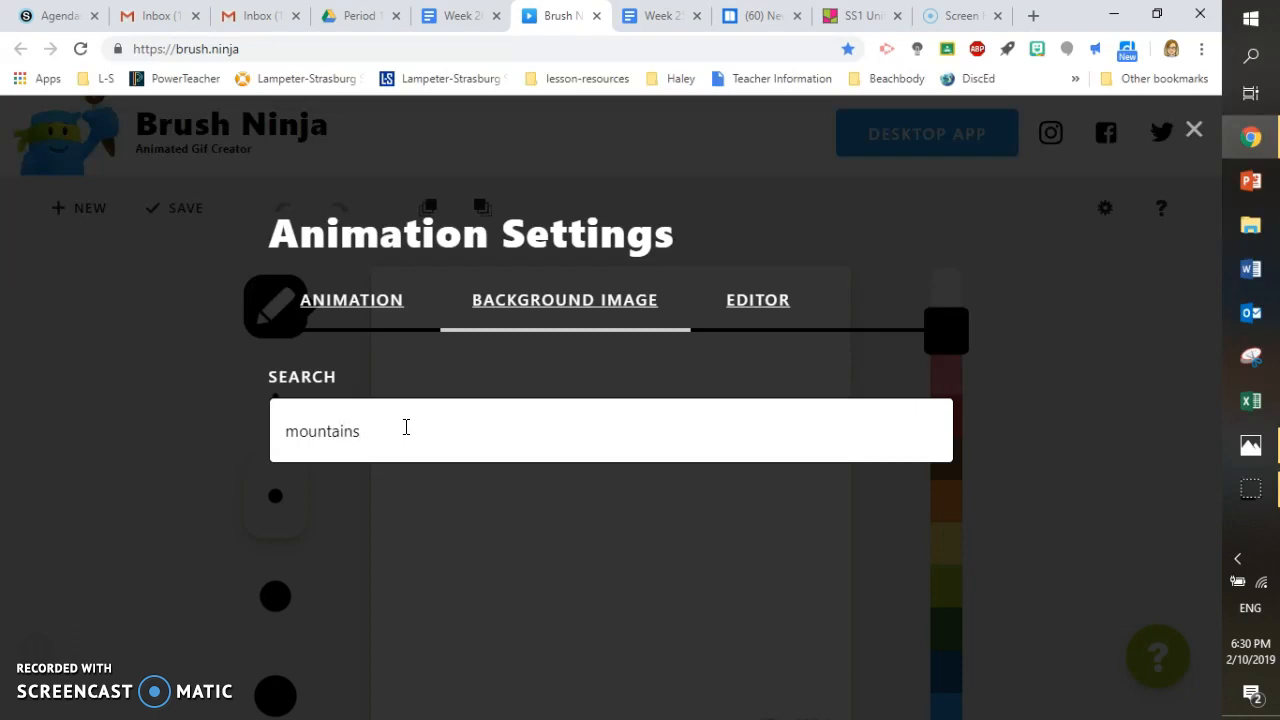
{"action": "left_click_drag", "start_coordinate": [1210, 252], "coordinate": [726, 314]}
Search the background photos for "great plains" and use the golden grass field with the snowy mountain as the background
{"action": "left_click_drag", "start_coordinate": [357, 437], "coordinate": [277, 441]}
{"action": "type", "text": "great pl"}
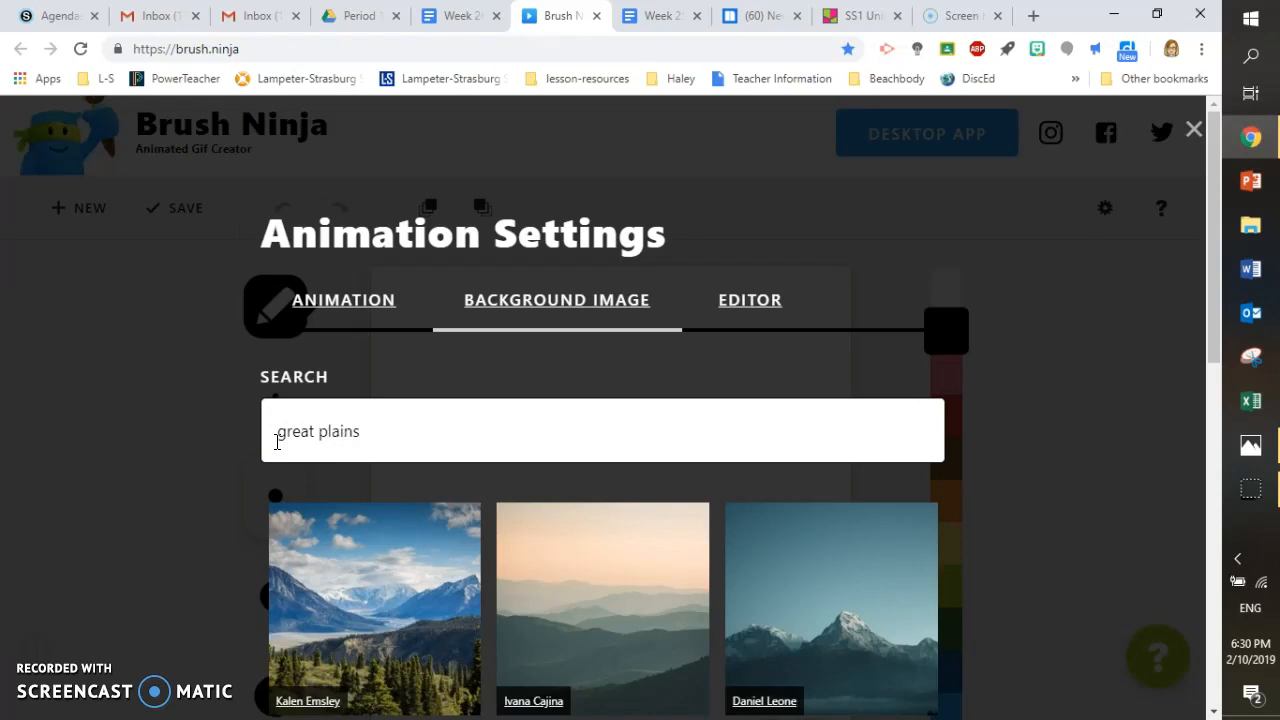
{"action": "left_click_drag", "start_coordinate": [1211, 266], "coordinate": [1183, 508]}
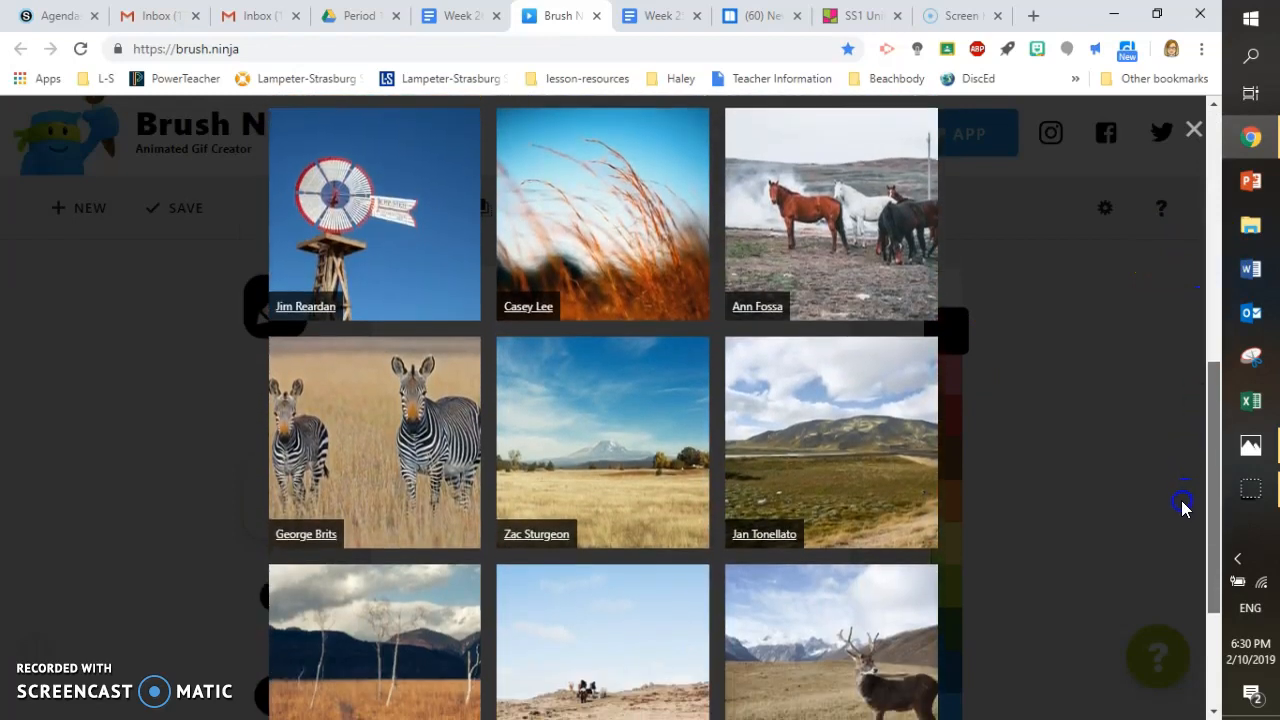
{"action": "left_click", "coordinate": [624, 467]}
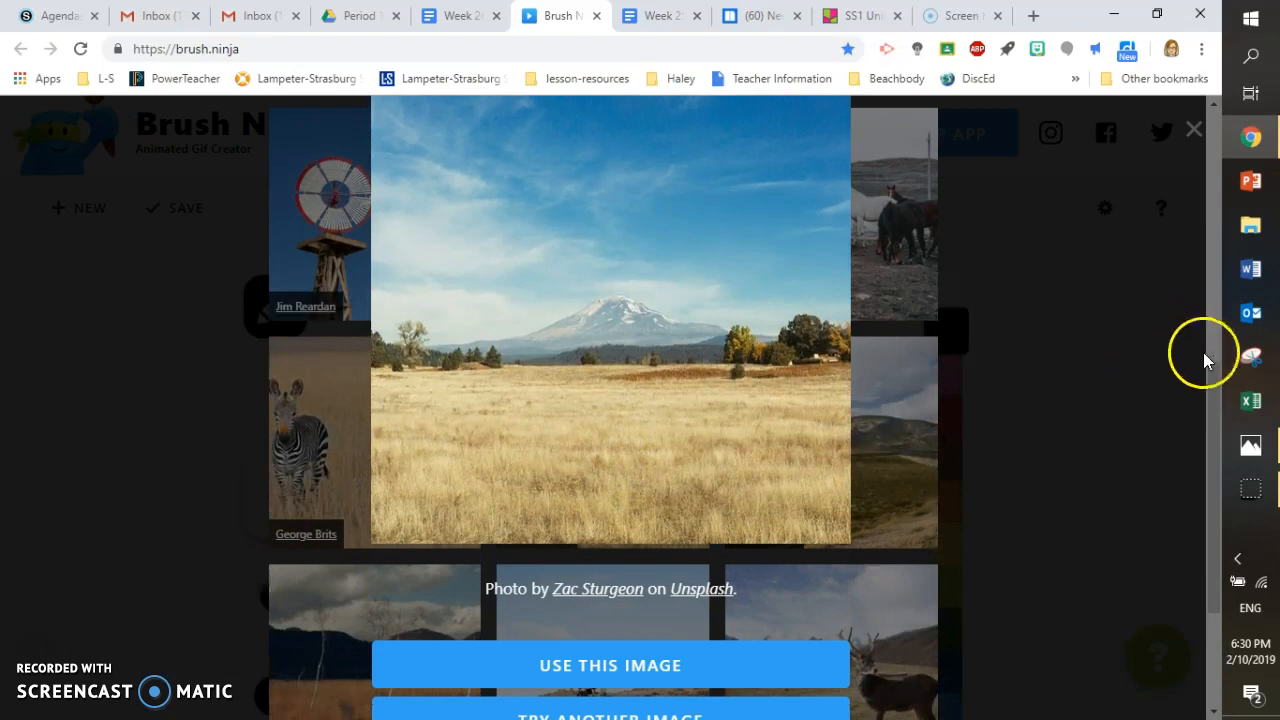
{"action": "left_click", "coordinate": [606, 663]}
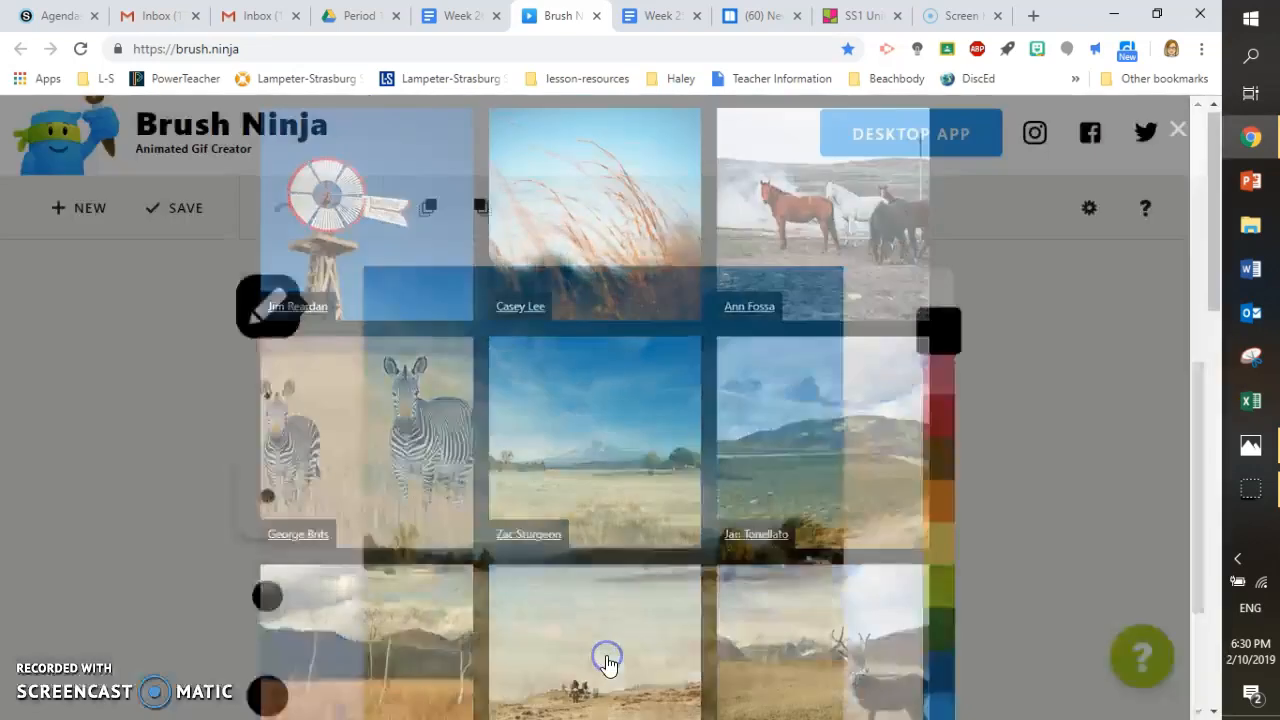
Look over the available drawing tools, including the transform tools, and return to the pencil
{"action": "mouse_move", "coordinate": [1211, 243]}
{"action": "left_mouse_down"}
{"action": "mouse_move", "coordinate": [1213, 287]}
{"action": "mouse_move", "coordinate": [1211, 271]}
{"action": "left_mouse_up"}
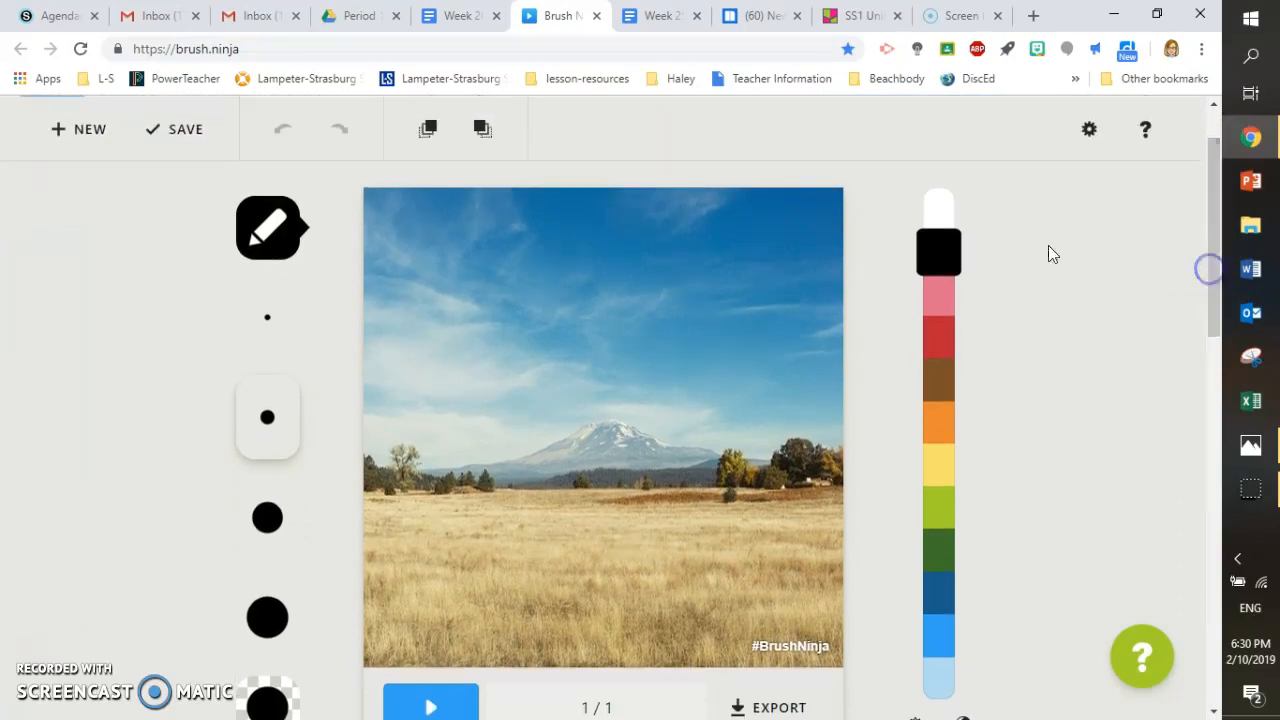
{"action": "left_click", "coordinate": [258, 238]}
{"action": "left_click", "coordinate": [269, 232]}
{"action": "left_click", "coordinate": [358, 224]}
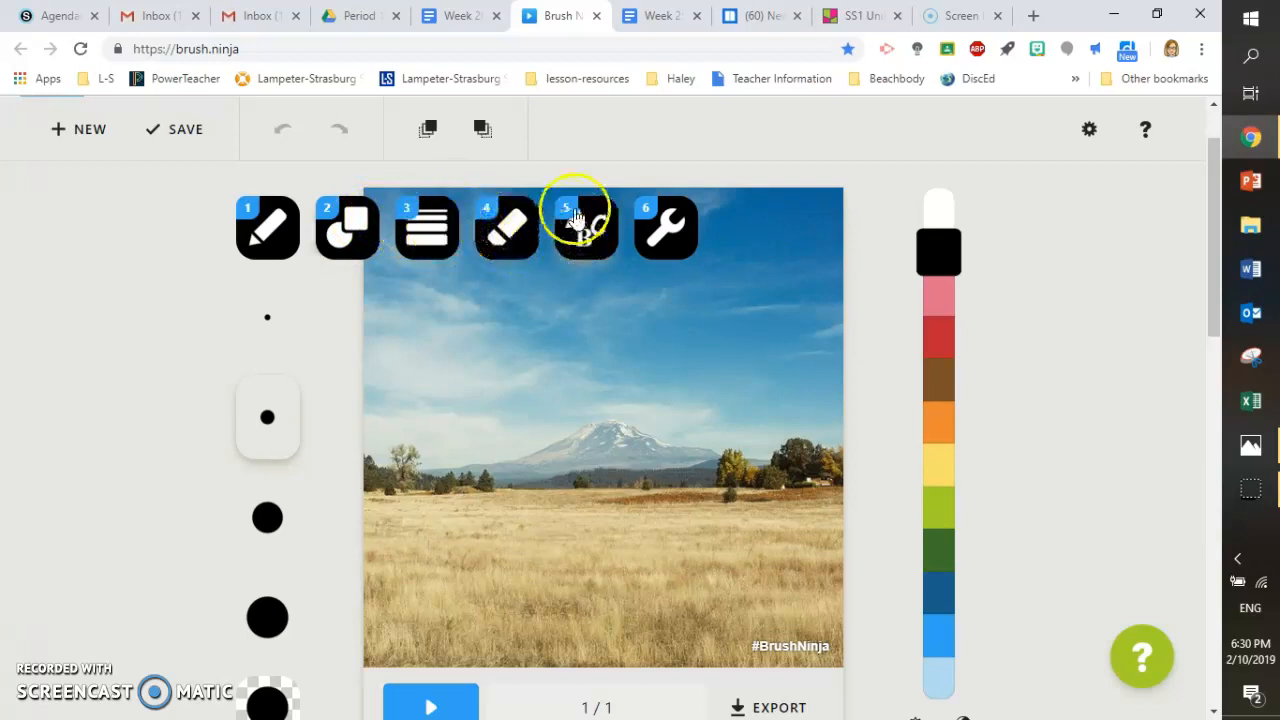
{"action": "left_click", "coordinate": [665, 225]}
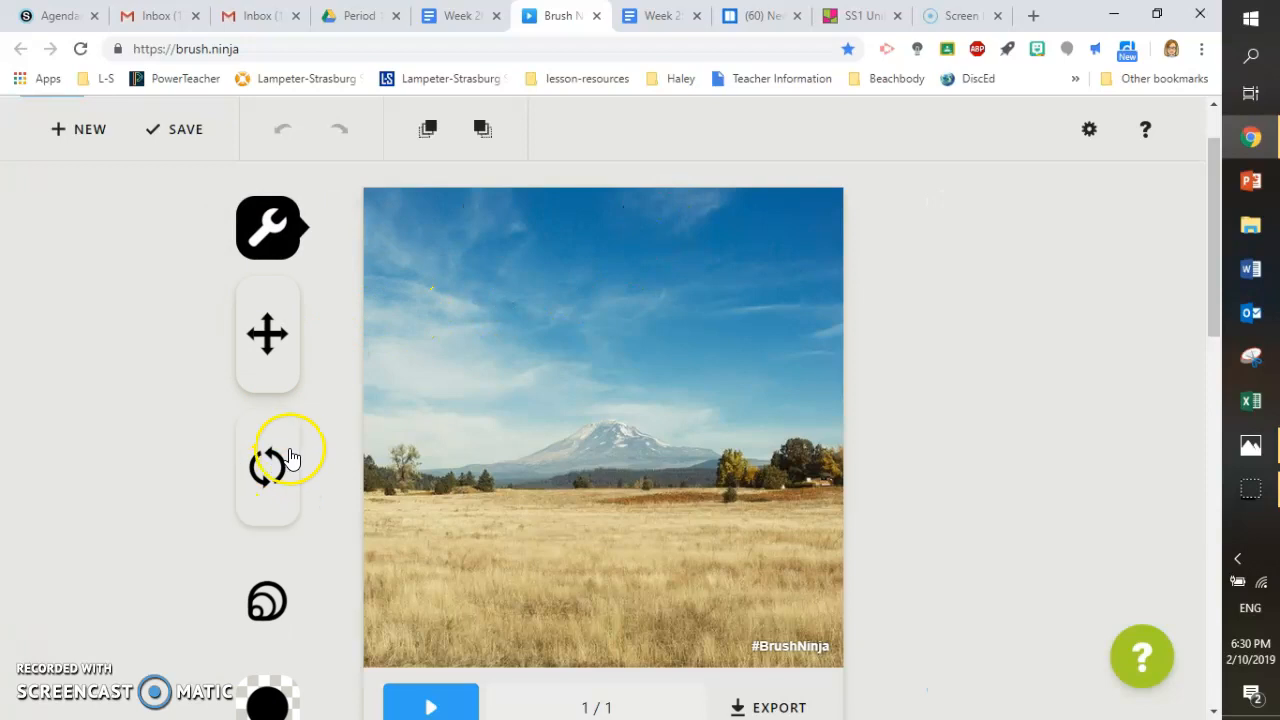
{"action": "left_click", "coordinate": [270, 226]}
{"action": "left_click", "coordinate": [345, 225]}
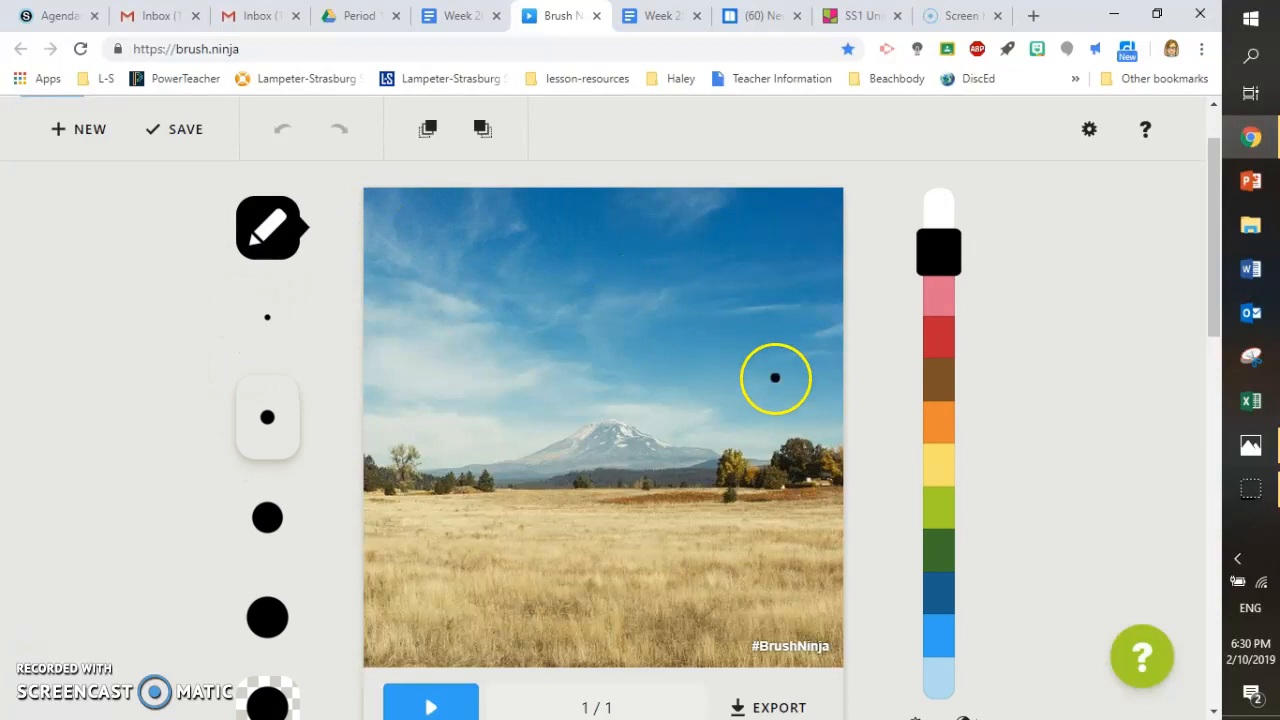
Sketch the brown outline of a four-legged animal facing left in the lower-left part of the grass field
{"action": "left_click", "coordinate": [940, 382]}
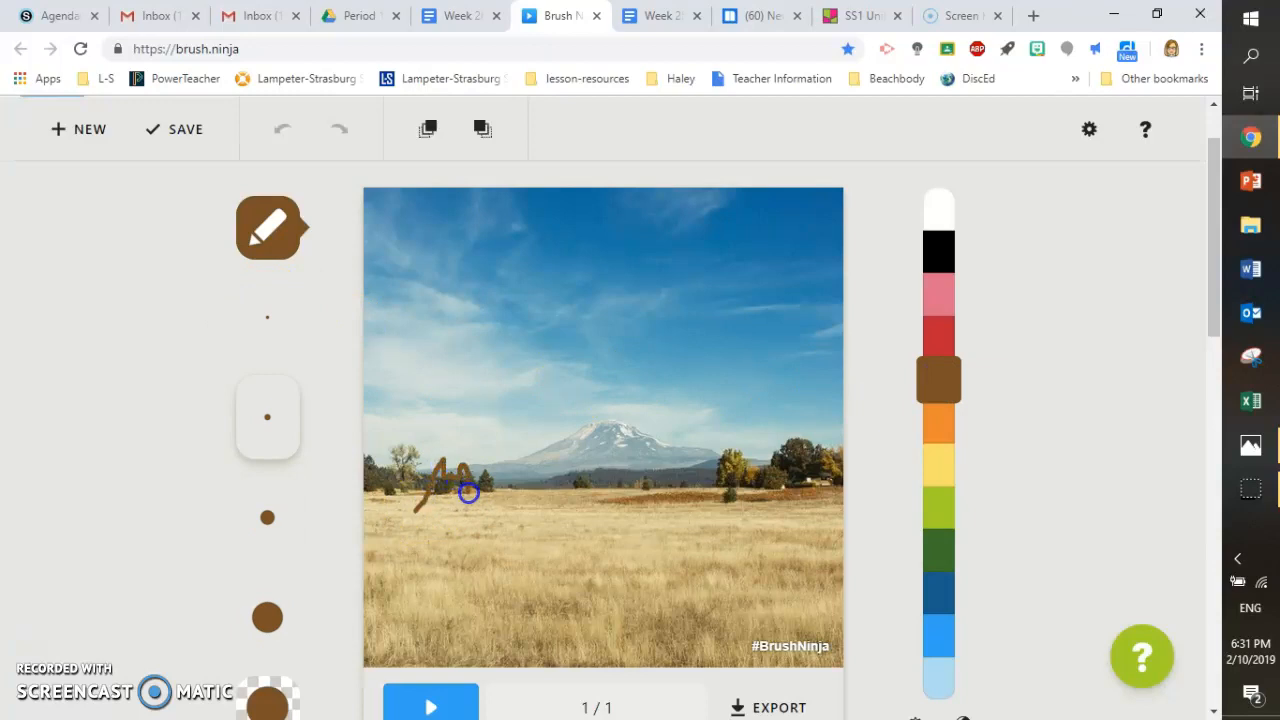
{"action": "left_click_drag", "start_coordinate": [470, 500], "coordinate": [557, 515]}
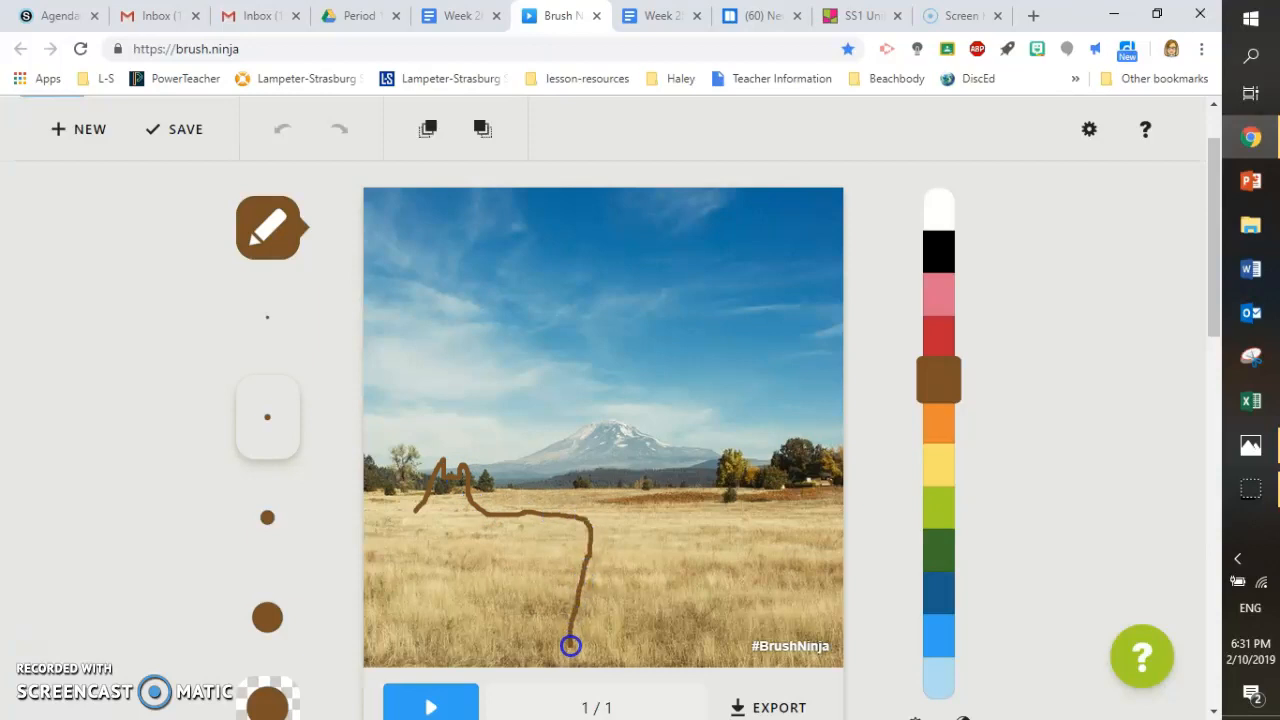
{"action": "left_click_drag", "start_coordinate": [543, 556], "coordinate": [519, 600]}
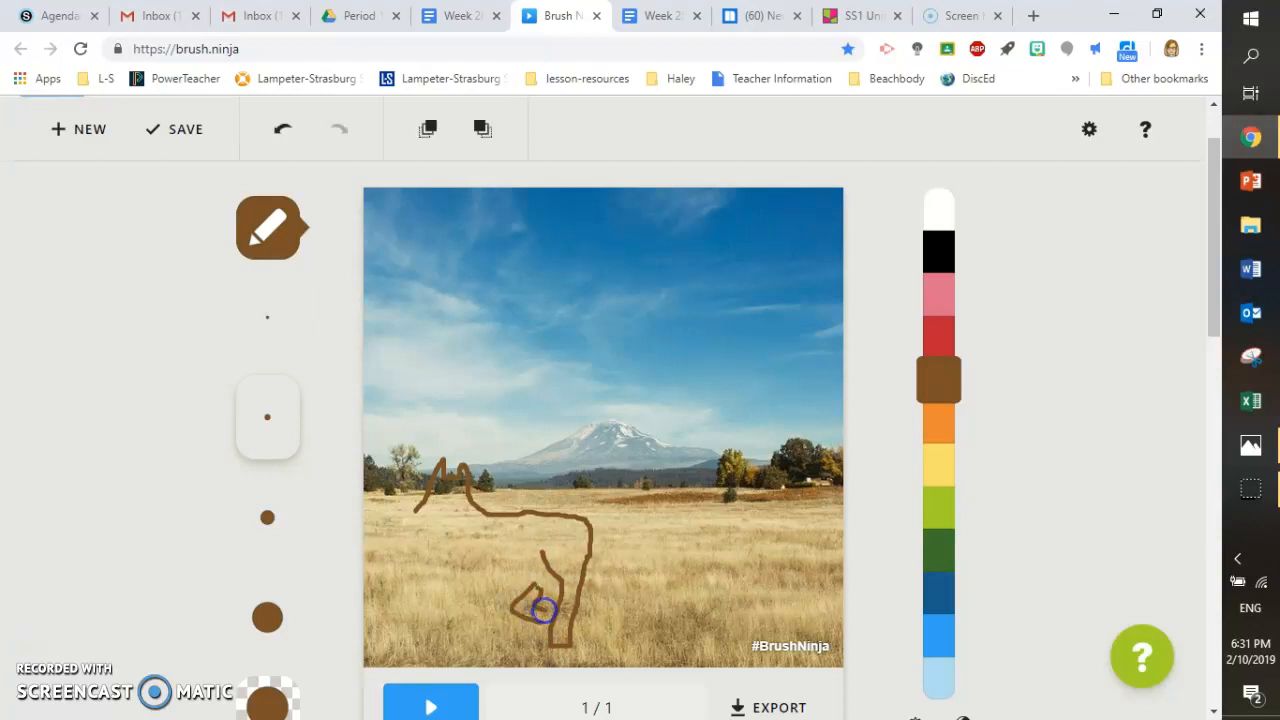
{"action": "left_click_drag", "start_coordinate": [551, 577], "coordinate": [443, 609]}
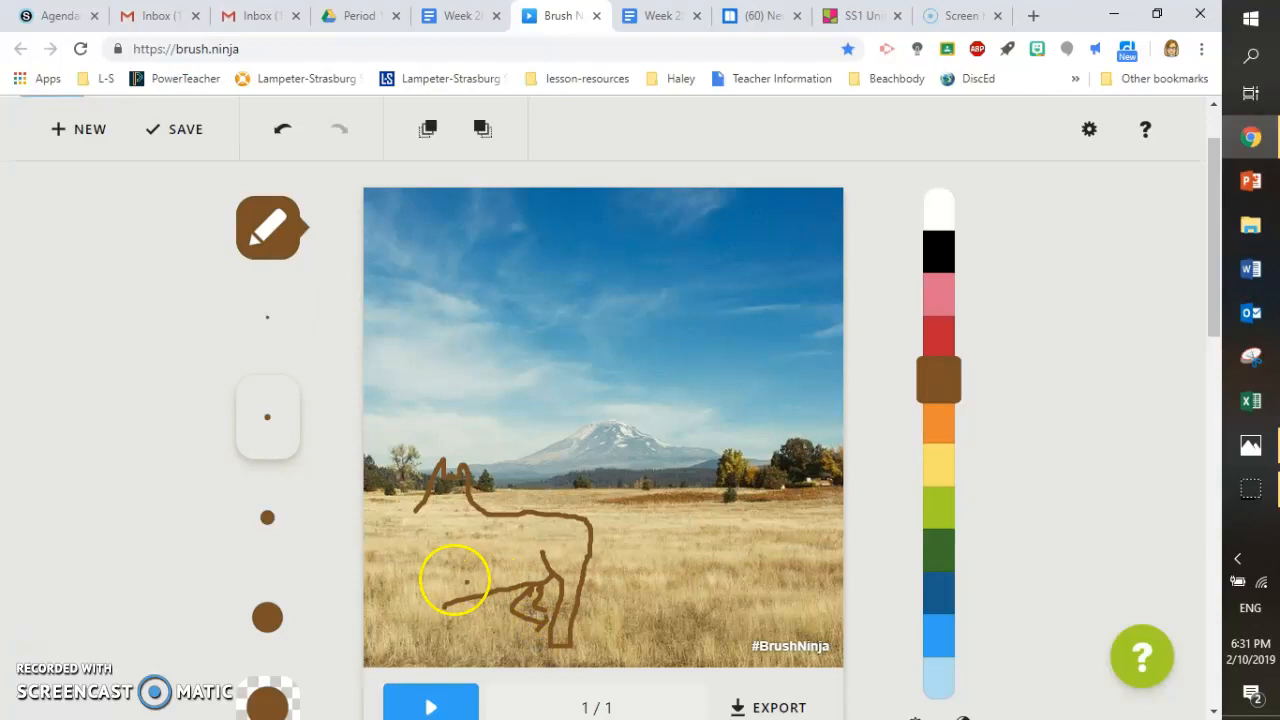
{"action": "mouse_move", "coordinate": [423, 563]}
{"action": "left_mouse_down"}
{"action": "mouse_move", "coordinate": [418, 652]}
{"action": "mouse_move", "coordinate": [431, 653]}
{"action": "mouse_move", "coordinate": [443, 540]}
{"action": "left_mouse_up"}
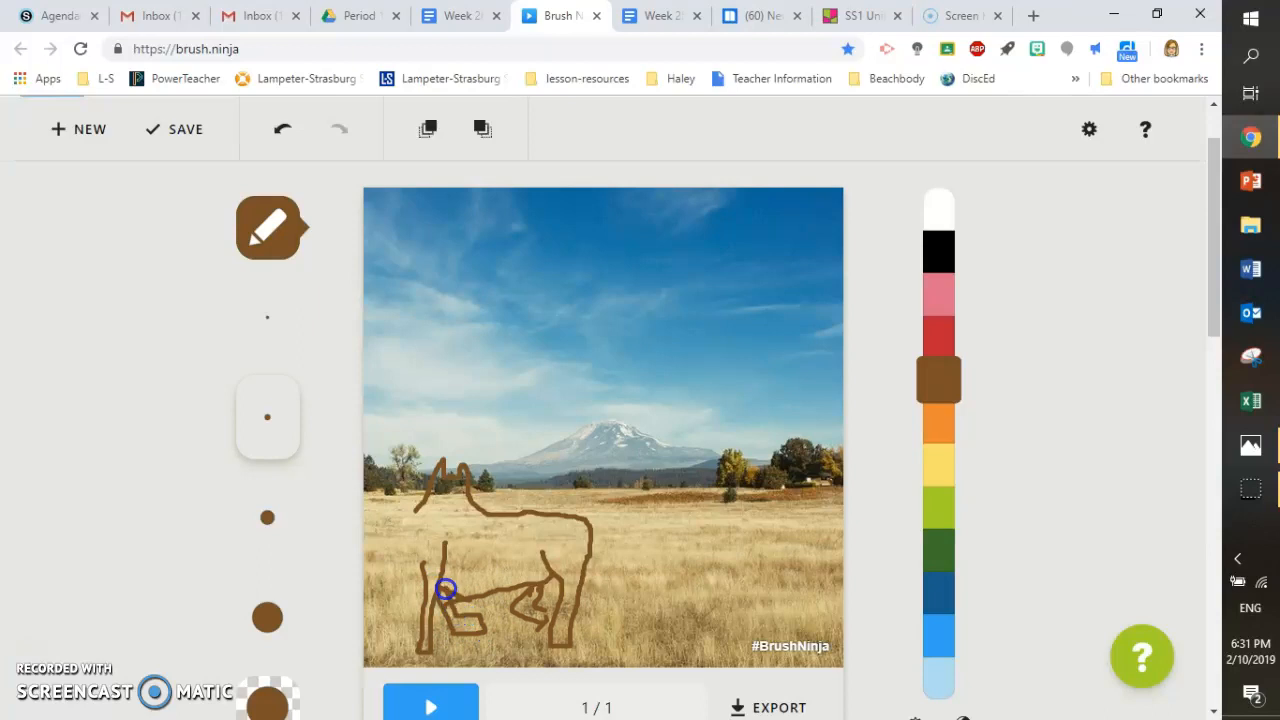
{"action": "left_click_drag", "start_coordinate": [460, 575], "coordinate": [457, 540]}
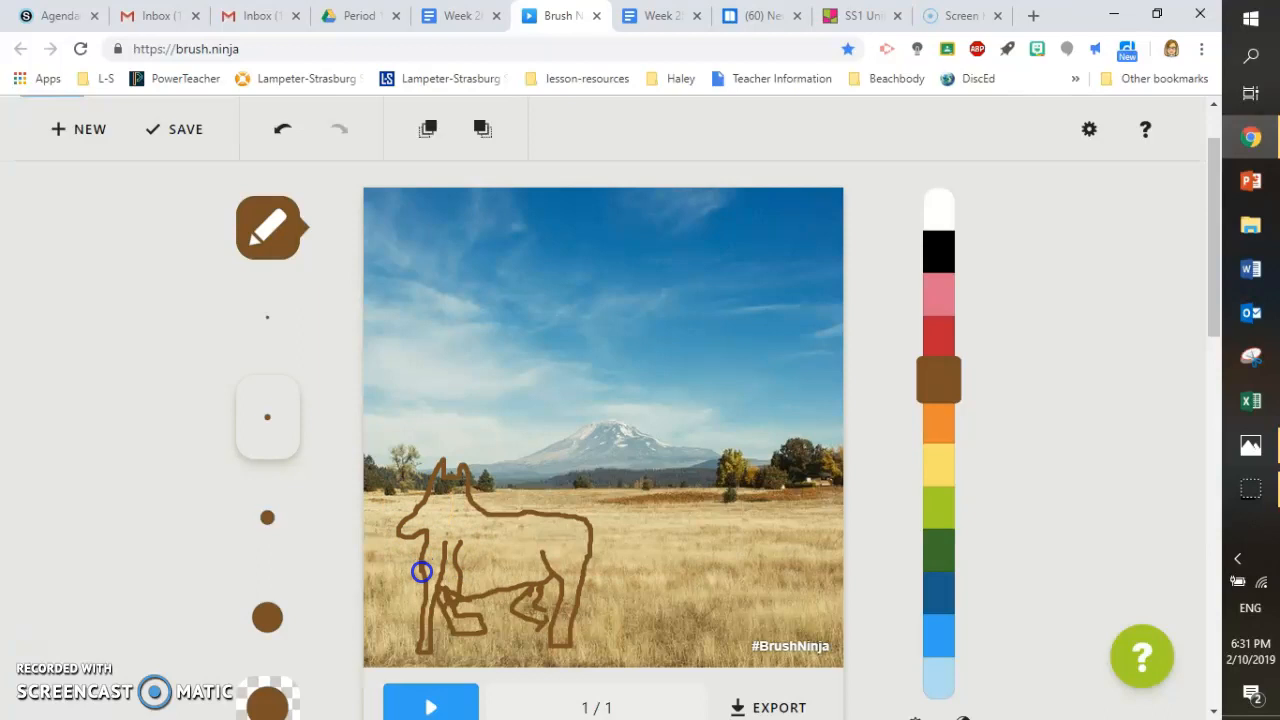
{"action": "left_click", "coordinate": [431, 494]}
Fill in the animal's head, legs and body with brown using a larger brush size, and add a tail
{"action": "left_click", "coordinate": [284, 521]}
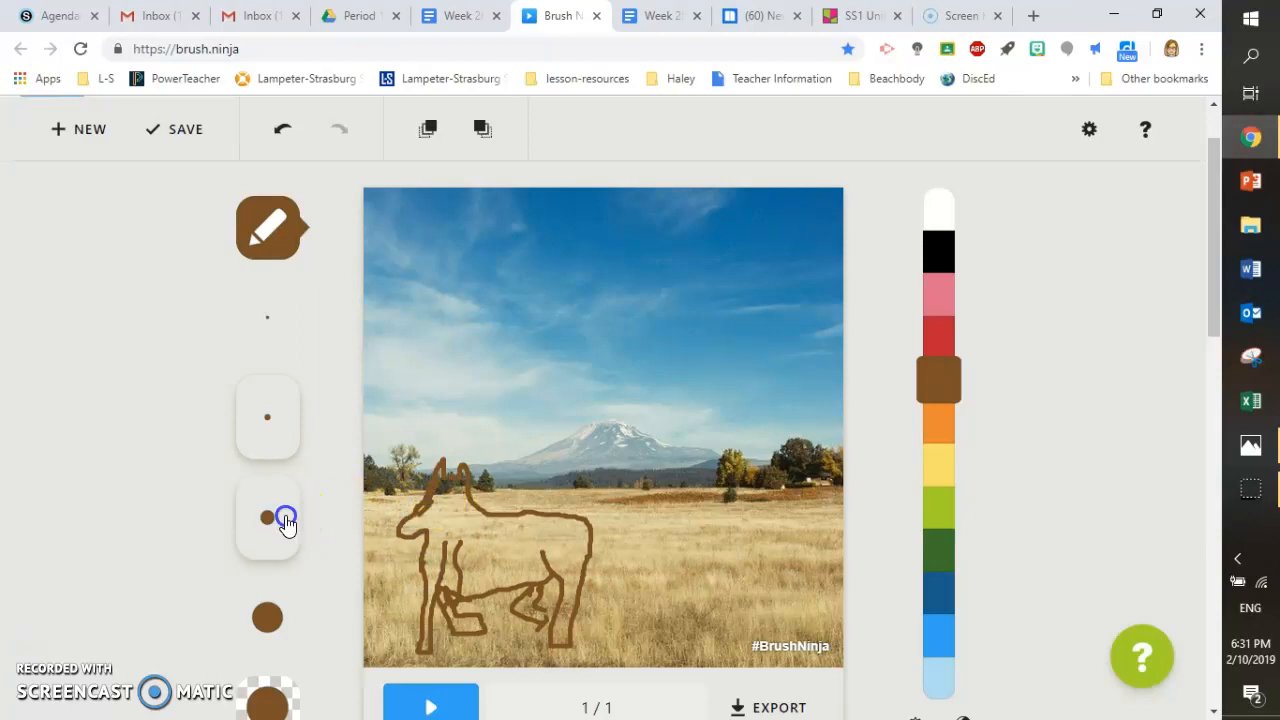
{"action": "left_click_drag", "start_coordinate": [466, 520], "coordinate": [424, 501]}
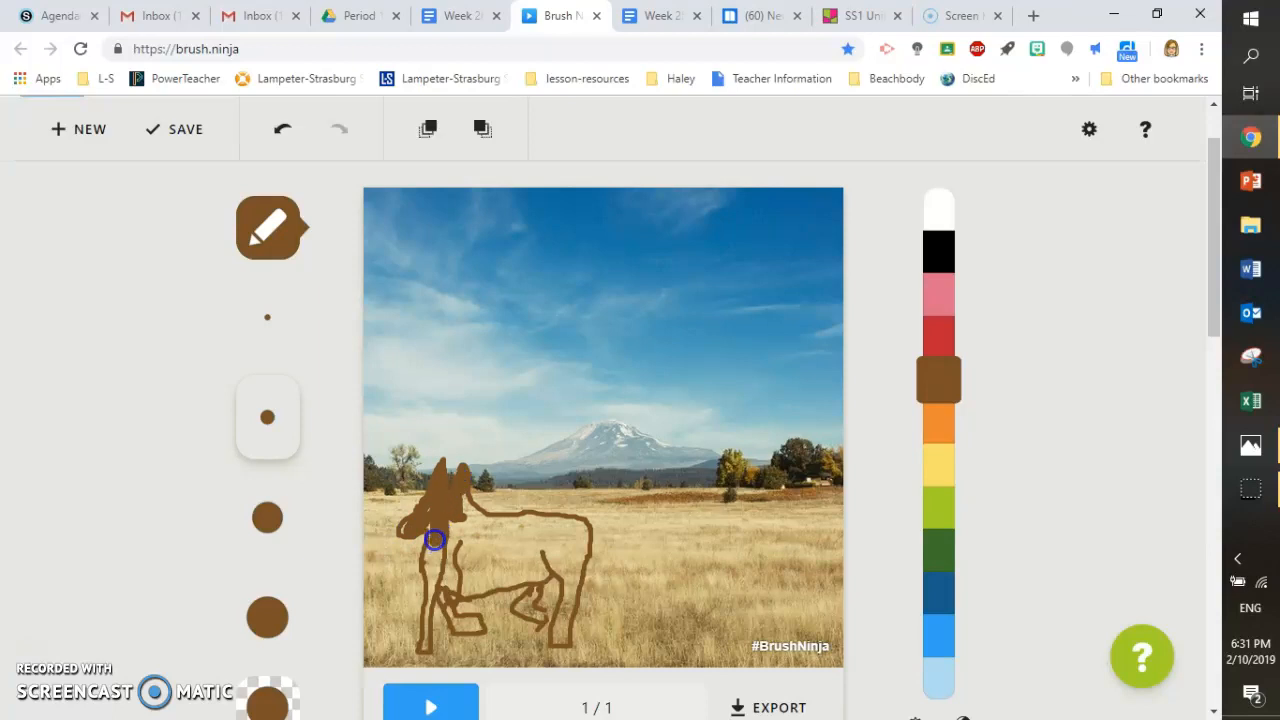
{"action": "left_click_drag", "start_coordinate": [431, 550], "coordinate": [455, 559]}
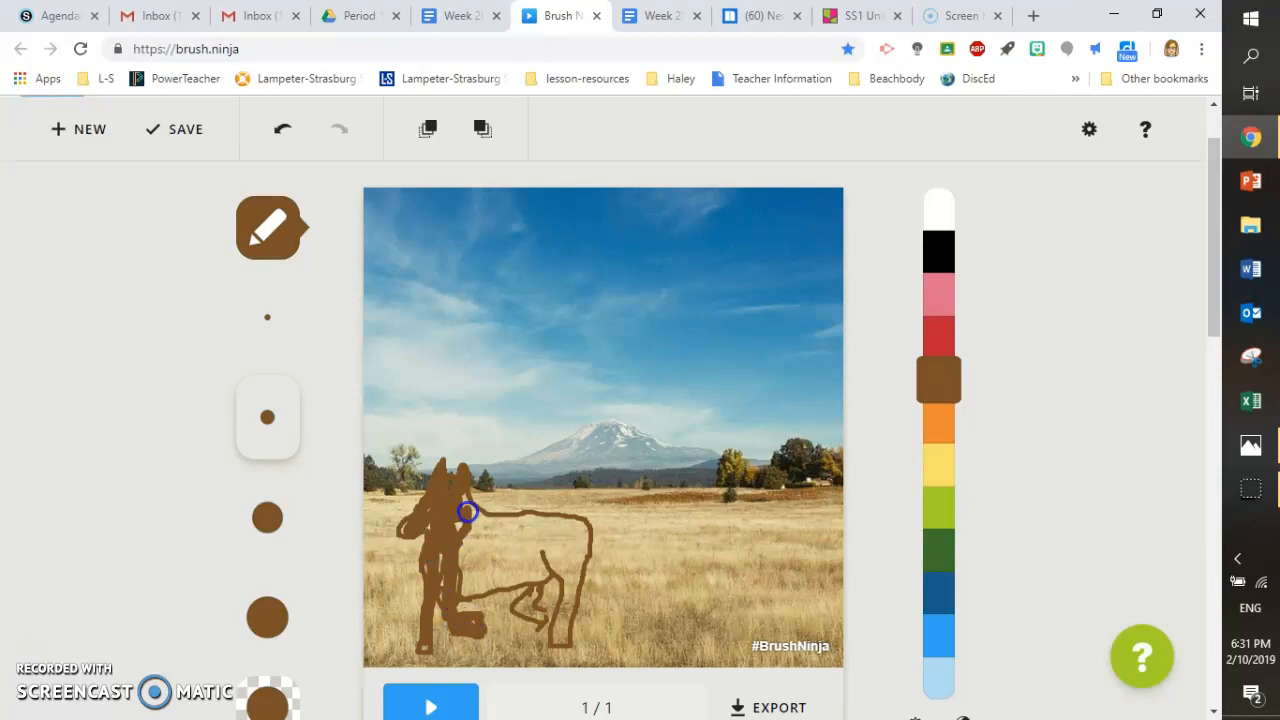
{"action": "mouse_move", "coordinate": [503, 525]}
{"action": "left_mouse_down"}
{"action": "mouse_move", "coordinate": [587, 534]}
{"action": "mouse_move", "coordinate": [578, 561]}
{"action": "mouse_move", "coordinate": [596, 529]}
{"action": "mouse_move", "coordinate": [607, 588]}
{"action": "left_mouse_up"}
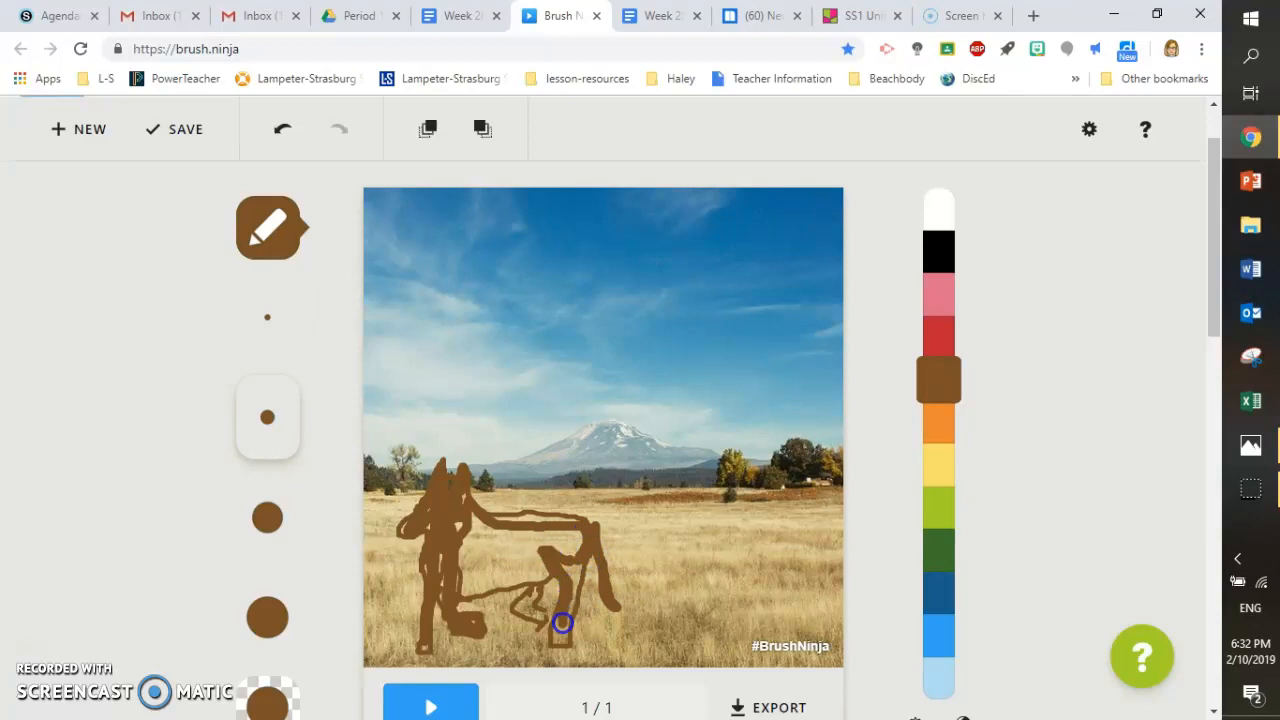
{"action": "mouse_move", "coordinate": [565, 637]}
{"action": "left_mouse_down"}
{"action": "mouse_move", "coordinate": [575, 553]}
{"action": "mouse_move", "coordinate": [524, 600]}
{"action": "left_mouse_up"}
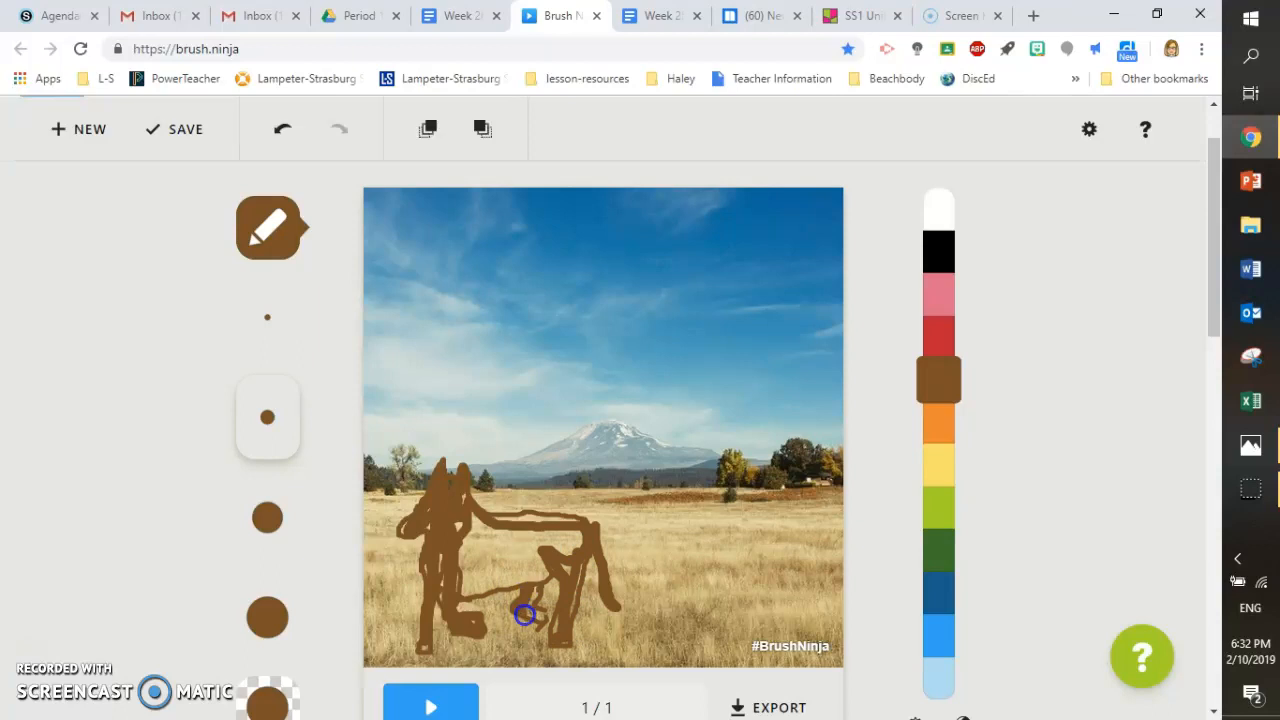
{"action": "mouse_move", "coordinate": [538, 585]}
{"action": "left_mouse_down"}
{"action": "mouse_move", "coordinate": [460, 589]}
{"action": "mouse_move", "coordinate": [534, 569]}
{"action": "mouse_move", "coordinate": [468, 577]}
{"action": "mouse_move", "coordinate": [498, 540]}
{"action": "mouse_move", "coordinate": [469, 559]}
{"action": "left_mouse_up"}
{"action": "mouse_move", "coordinate": [524, 522]}
{"action": "left_mouse_down"}
{"action": "mouse_move", "coordinate": [543, 557]}
{"action": "mouse_move", "coordinate": [499, 557]}
{"action": "left_mouse_up"}
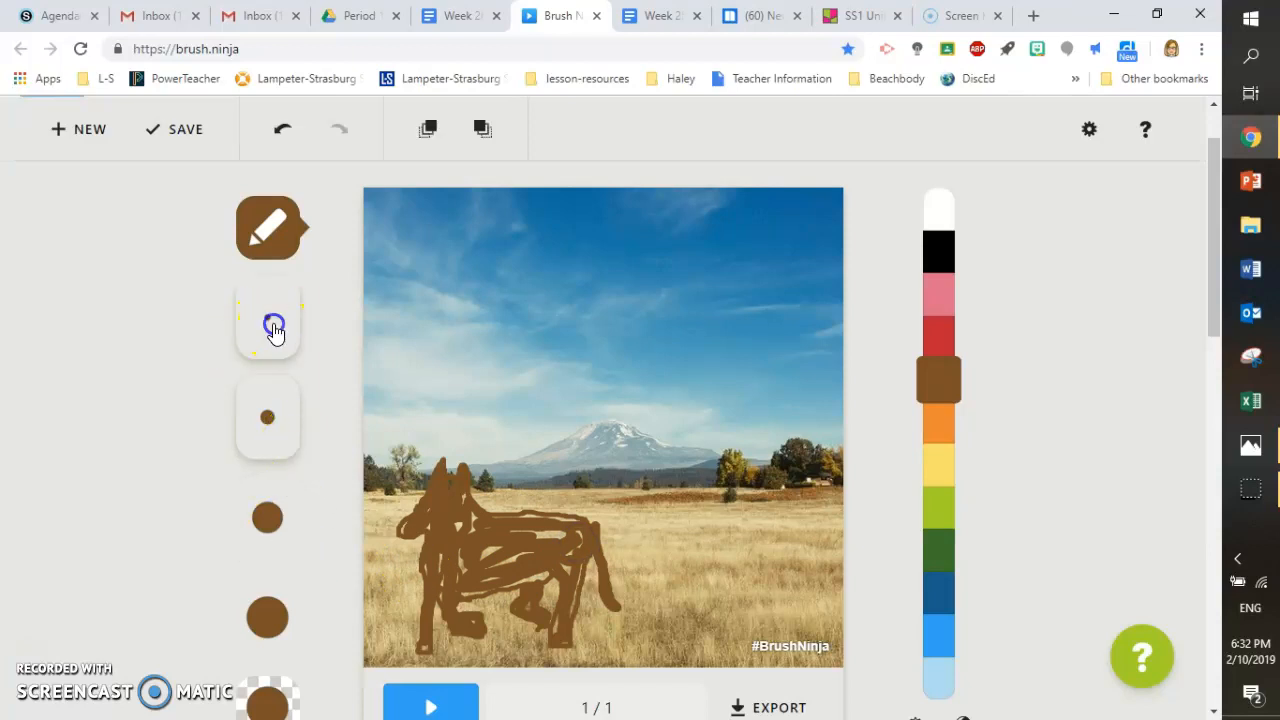
Sketch a covered wagon's canopy outline in yellow behind the animal with a thin pencil, reaching the picture's right edge
{"action": "left_click", "coordinate": [286, 242]}
{"action": "left_click", "coordinate": [266, 223]}
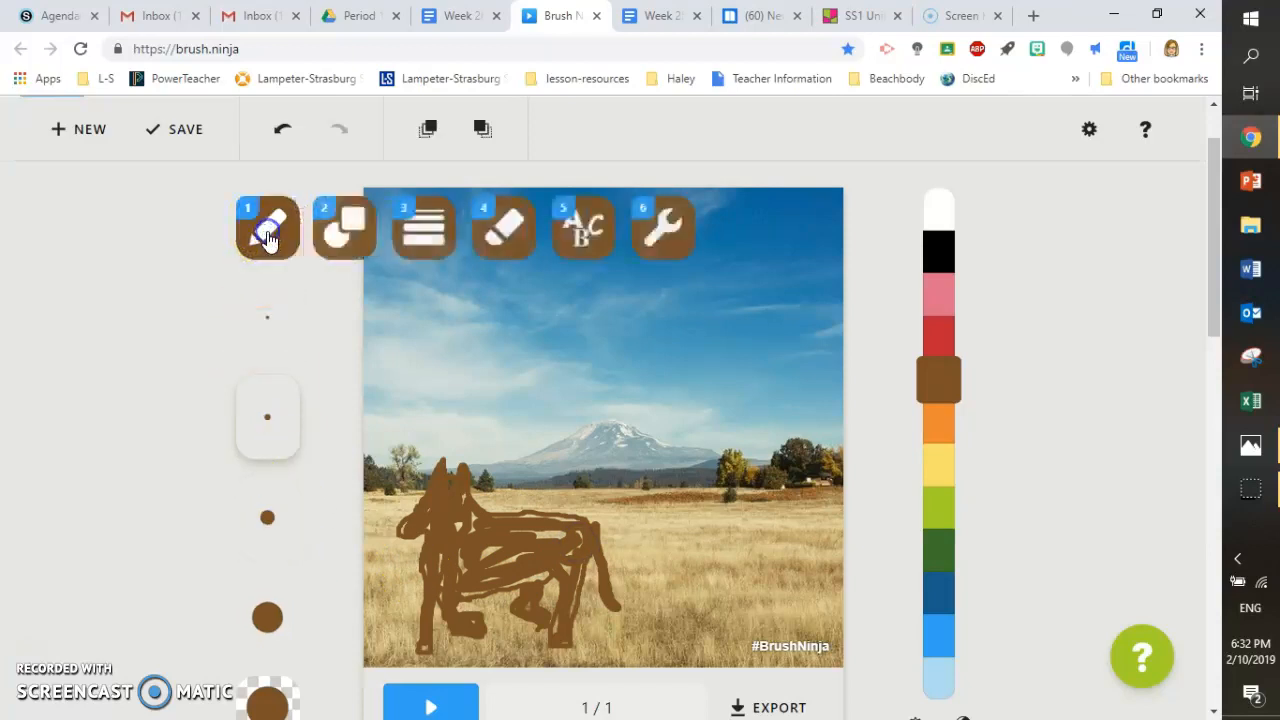
{"action": "left_click", "coordinate": [267, 228]}
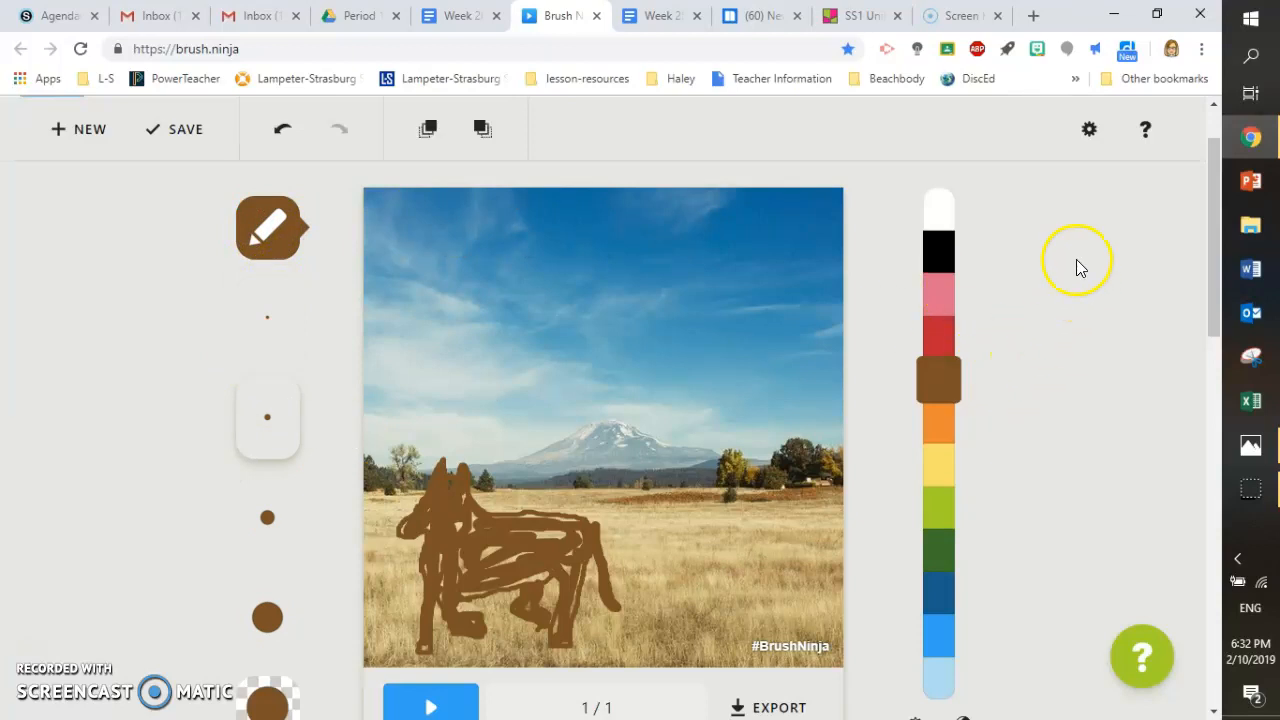
{"action": "left_click", "coordinate": [938, 463]}
{"action": "mouse_move", "coordinate": [620, 505]}
{"action": "left_mouse_down"}
{"action": "mouse_move", "coordinate": [605, 358]}
{"action": "mouse_move", "coordinate": [626, 328]}
{"action": "mouse_move", "coordinate": [648, 336]}
{"action": "mouse_move", "coordinate": [659, 403]}
{"action": "mouse_move", "coordinate": [629, 510]}
{"action": "left_mouse_up"}
{"action": "left_click_drag", "start_coordinate": [641, 325], "coordinate": [828, 320]}
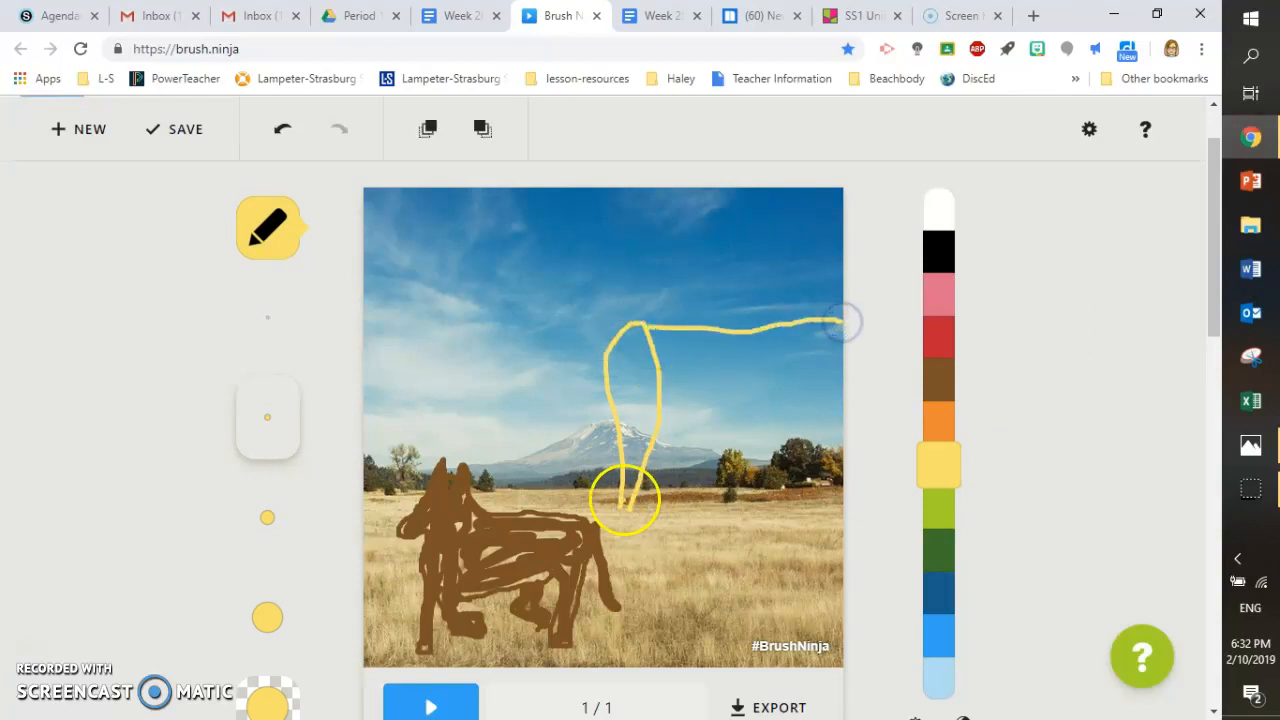
{"action": "left_click_drag", "start_coordinate": [623, 512], "coordinate": [815, 500]}
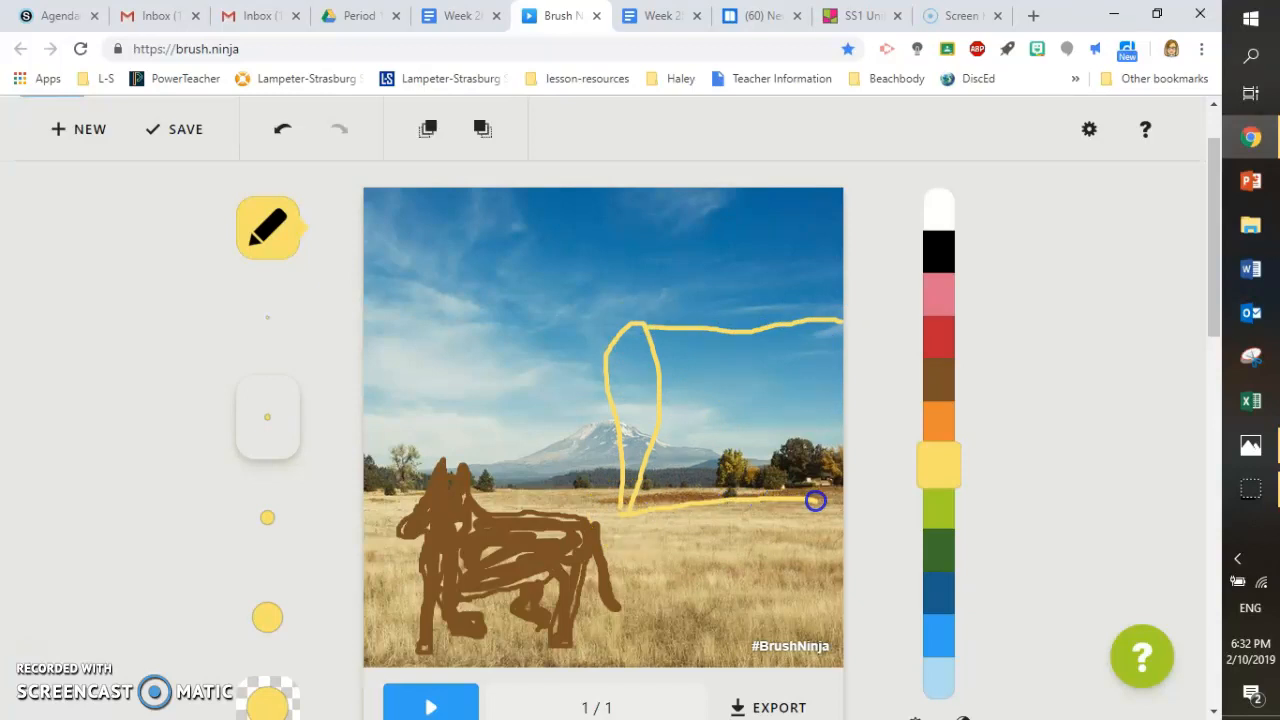
Fill the inside of the wagon canopy with yellow using a larger brush size
{"action": "left_click", "coordinate": [269, 614]}
{"action": "left_click_drag", "start_coordinate": [663, 425], "coordinate": [640, 503]}
{"action": "mouse_move", "coordinate": [658, 411]}
{"action": "left_mouse_down"}
{"action": "mouse_move", "coordinate": [647, 336]}
{"action": "mouse_move", "coordinate": [772, 344]}
{"action": "mouse_move", "coordinate": [836, 327]}
{"action": "mouse_move", "coordinate": [838, 452]}
{"action": "left_mouse_up"}
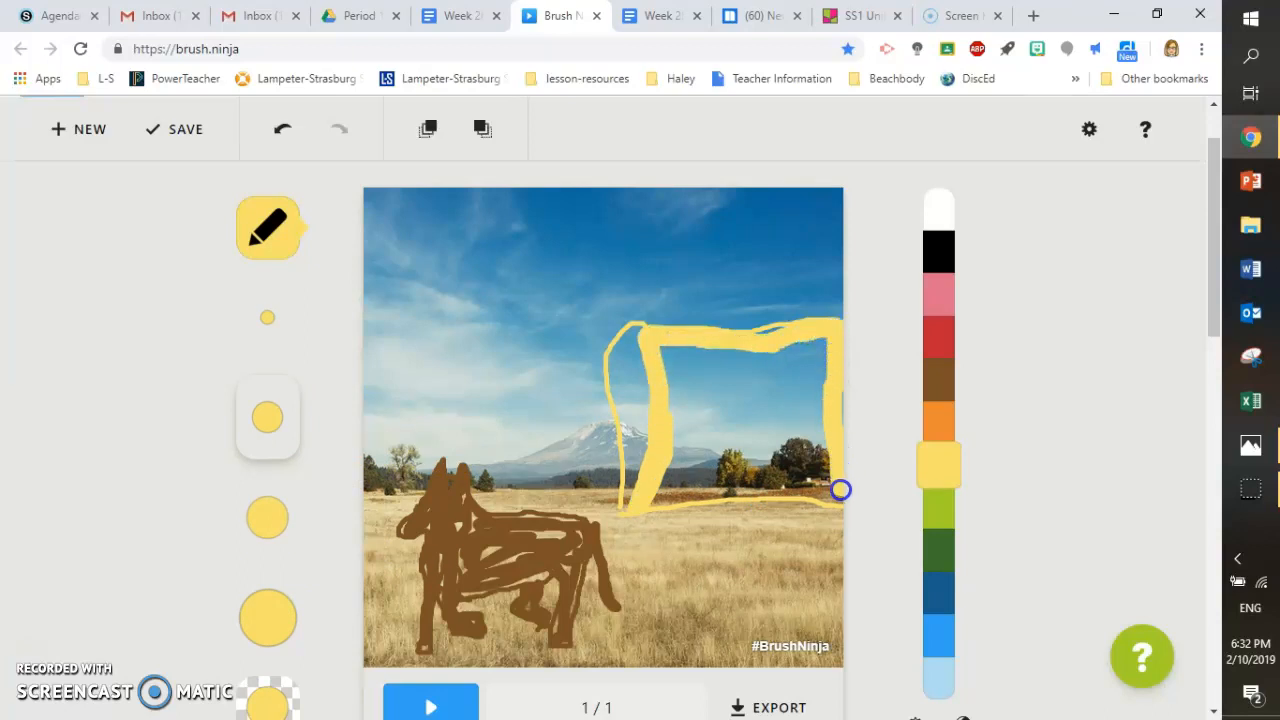
{"action": "mouse_move", "coordinate": [840, 497]}
{"action": "left_mouse_down"}
{"action": "mouse_move", "coordinate": [800, 486]}
{"action": "mouse_move", "coordinate": [643, 509]}
{"action": "left_mouse_up"}
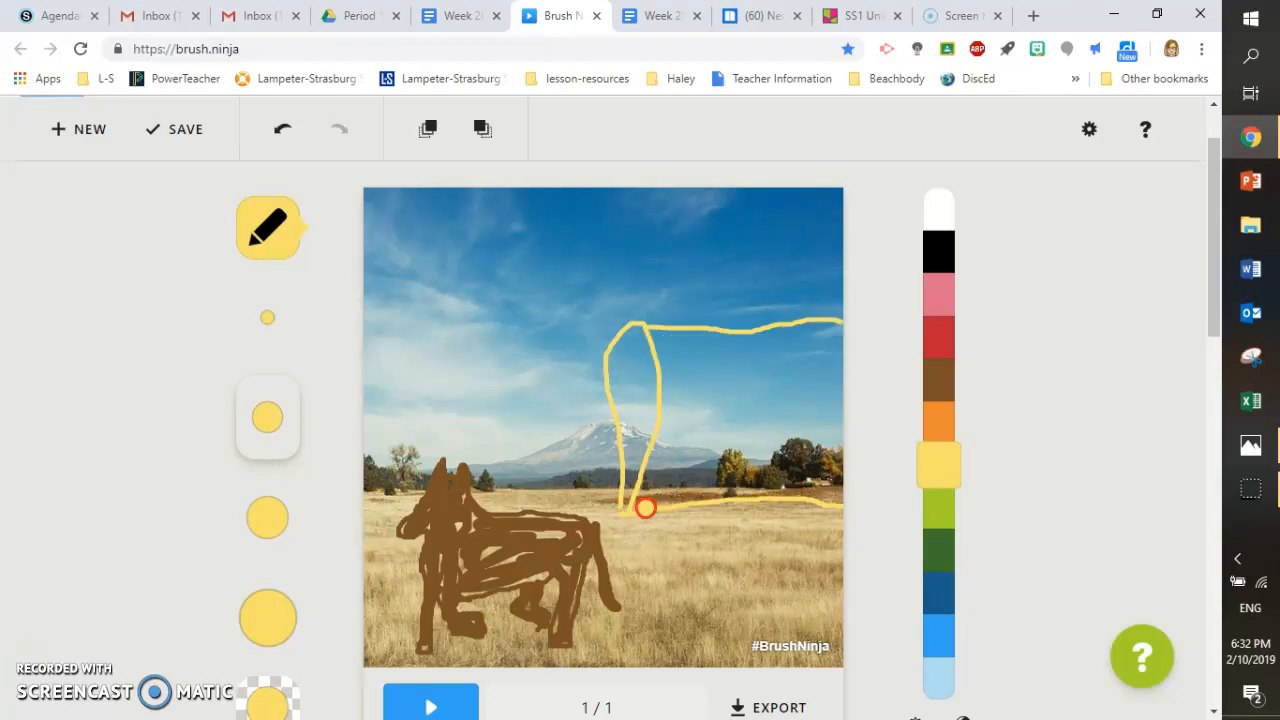
{"action": "right_click", "coordinate": [660, 446]}
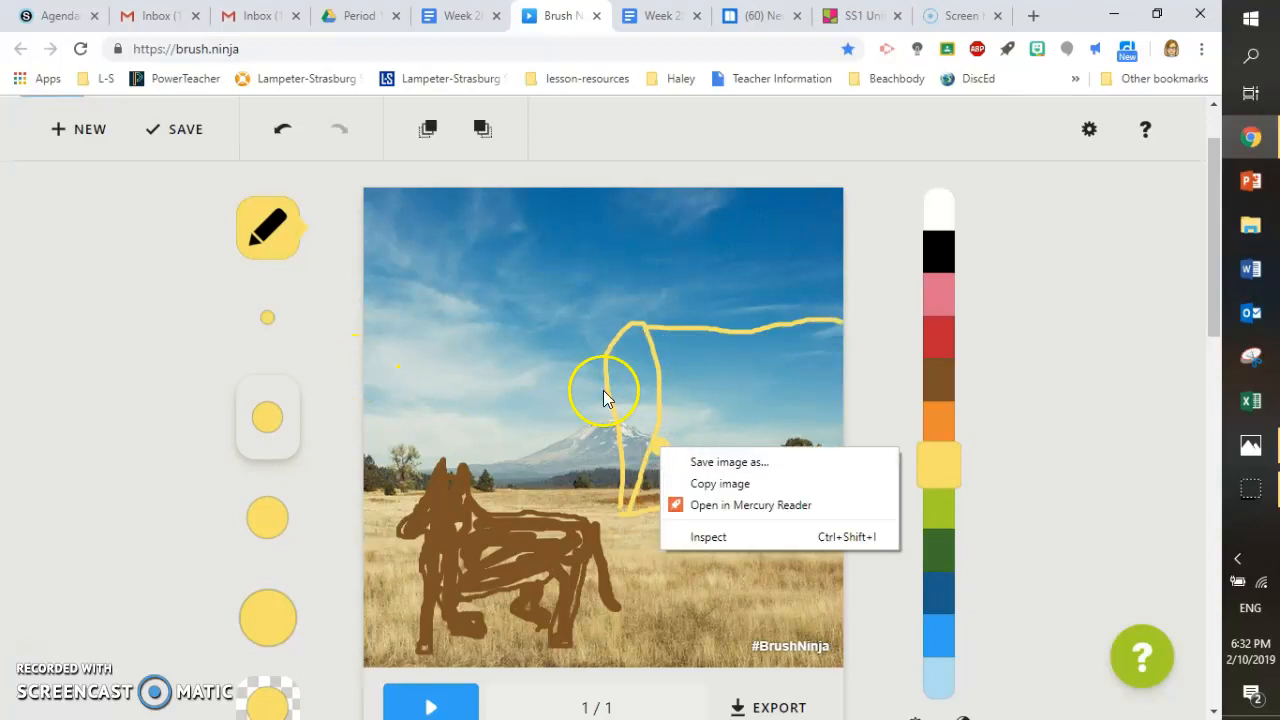
{"action": "left_click", "coordinate": [267, 417]}
{"action": "mouse_move", "coordinate": [730, 400]}
{"action": "left_mouse_down"}
{"action": "mouse_move", "coordinate": [676, 446]}
{"action": "mouse_move", "coordinate": [678, 377]}
{"action": "mouse_move", "coordinate": [661, 332]}
{"action": "mouse_move", "coordinate": [664, 464]}
{"action": "mouse_move", "coordinate": [645, 498]}
{"action": "mouse_move", "coordinate": [706, 444]}
{"action": "mouse_move", "coordinate": [693, 365]}
{"action": "mouse_move", "coordinate": [715, 407]}
{"action": "mouse_move", "coordinate": [738, 347]}
{"action": "mouse_move", "coordinate": [759, 348]}
{"action": "mouse_move", "coordinate": [786, 383]}
{"action": "mouse_move", "coordinate": [810, 346]}
{"action": "mouse_move", "coordinate": [814, 404]}
{"action": "mouse_move", "coordinate": [800, 377]}
{"action": "mouse_move", "coordinate": [744, 440]}
{"action": "mouse_move", "coordinate": [730, 408]}
{"action": "mouse_move", "coordinate": [772, 433]}
{"action": "mouse_move", "coordinate": [724, 484]}
{"action": "mouse_move", "coordinate": [765, 472]}
{"action": "mouse_move", "coordinate": [748, 443]}
{"action": "mouse_move", "coordinate": [827, 361]}
{"action": "mouse_move", "coordinate": [812, 466]}
{"action": "mouse_move", "coordinate": [640, 326]}
{"action": "mouse_move", "coordinate": [624, 346]}
{"action": "mouse_move", "coordinate": [622, 395]}
{"action": "mouse_move", "coordinate": [641, 473]}
{"action": "mouse_move", "coordinate": [643, 360]}
{"action": "left_mouse_up"}
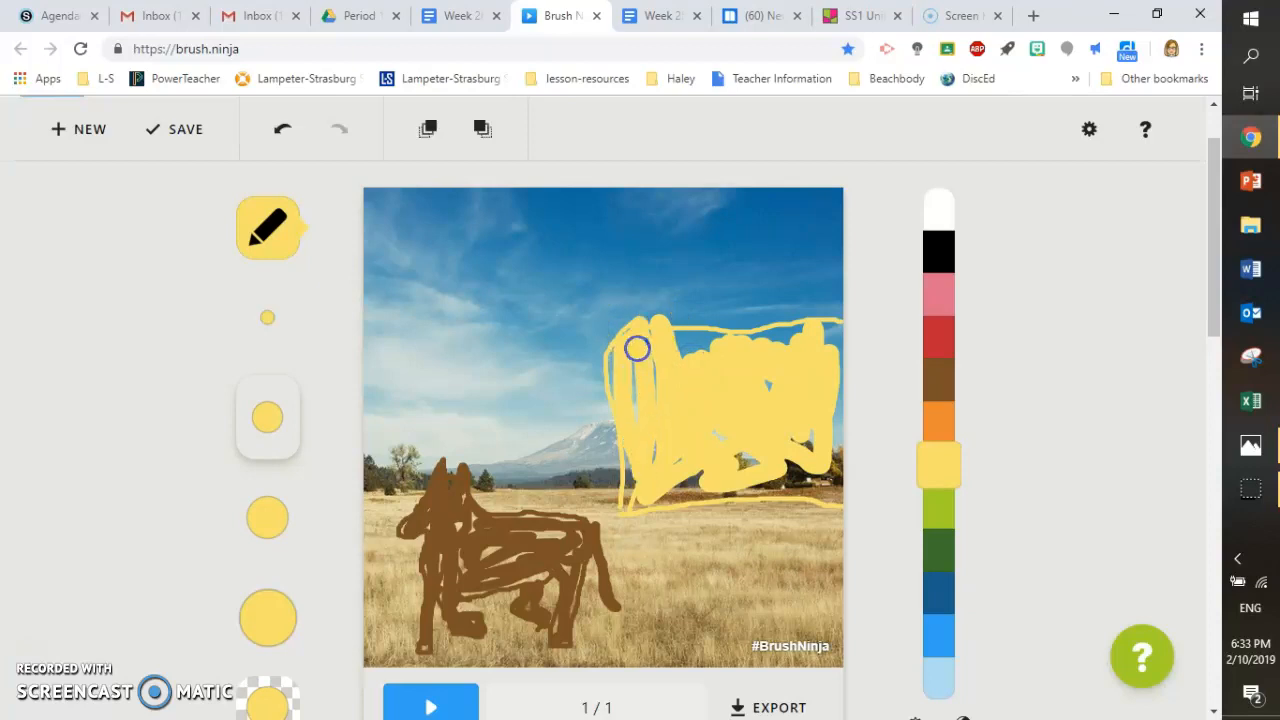
Draw the canopy's front opening and three curved ribs across the wagon cover in brown with a thin pencil
{"action": "left_click", "coordinate": [267, 318]}
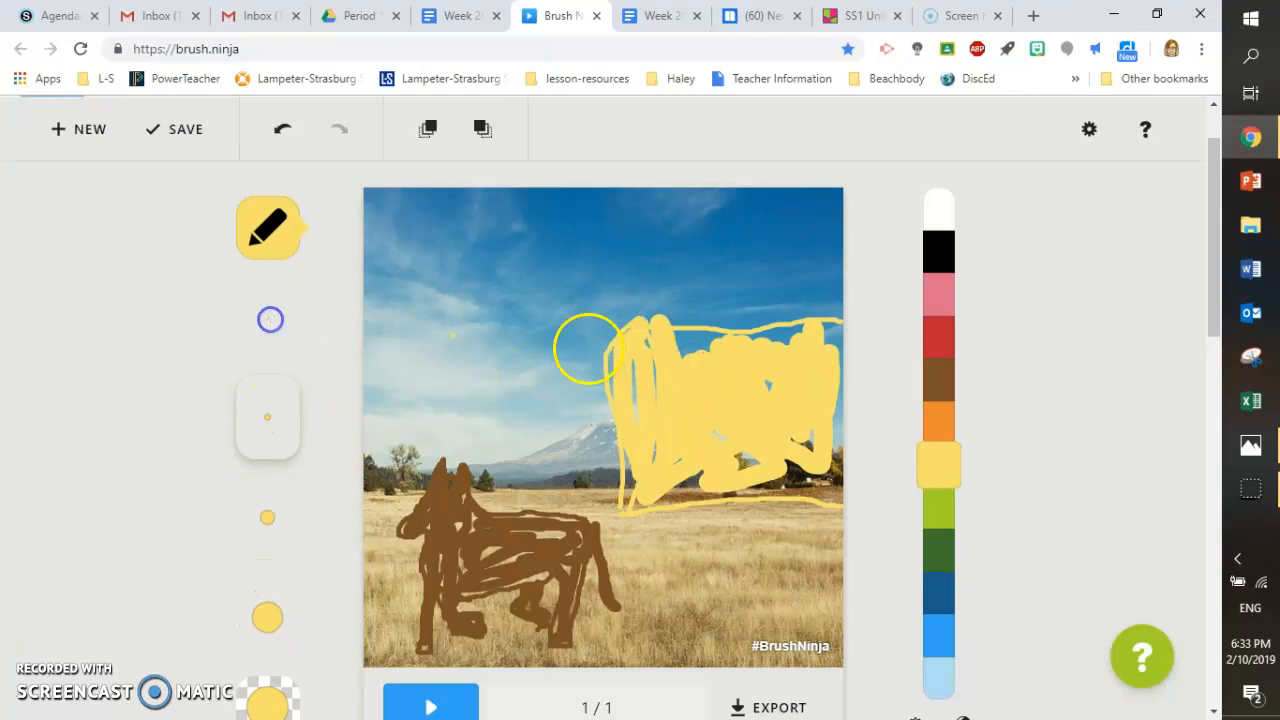
{"action": "left_click", "coordinate": [936, 380]}
{"action": "mouse_move", "coordinate": [621, 508]}
{"action": "left_mouse_down"}
{"action": "mouse_move", "coordinate": [614, 430]}
{"action": "mouse_move", "coordinate": [620, 342]}
{"action": "mouse_move", "coordinate": [646, 318]}
{"action": "mouse_move", "coordinate": [656, 426]}
{"action": "mouse_move", "coordinate": [626, 512]}
{"action": "left_mouse_up"}
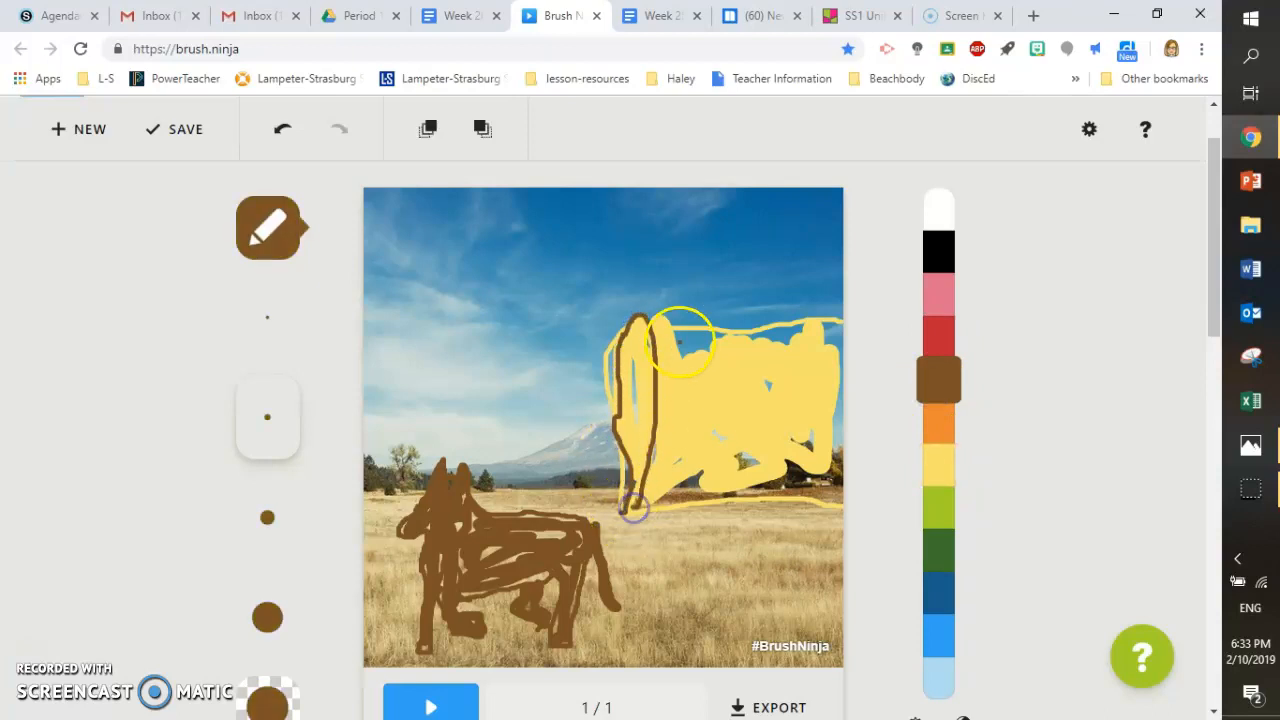
{"action": "mouse_move", "coordinate": [680, 326]}
{"action": "left_mouse_down"}
{"action": "mouse_move", "coordinate": [695, 395]}
{"action": "mouse_move", "coordinate": [674, 505]}
{"action": "left_mouse_up"}
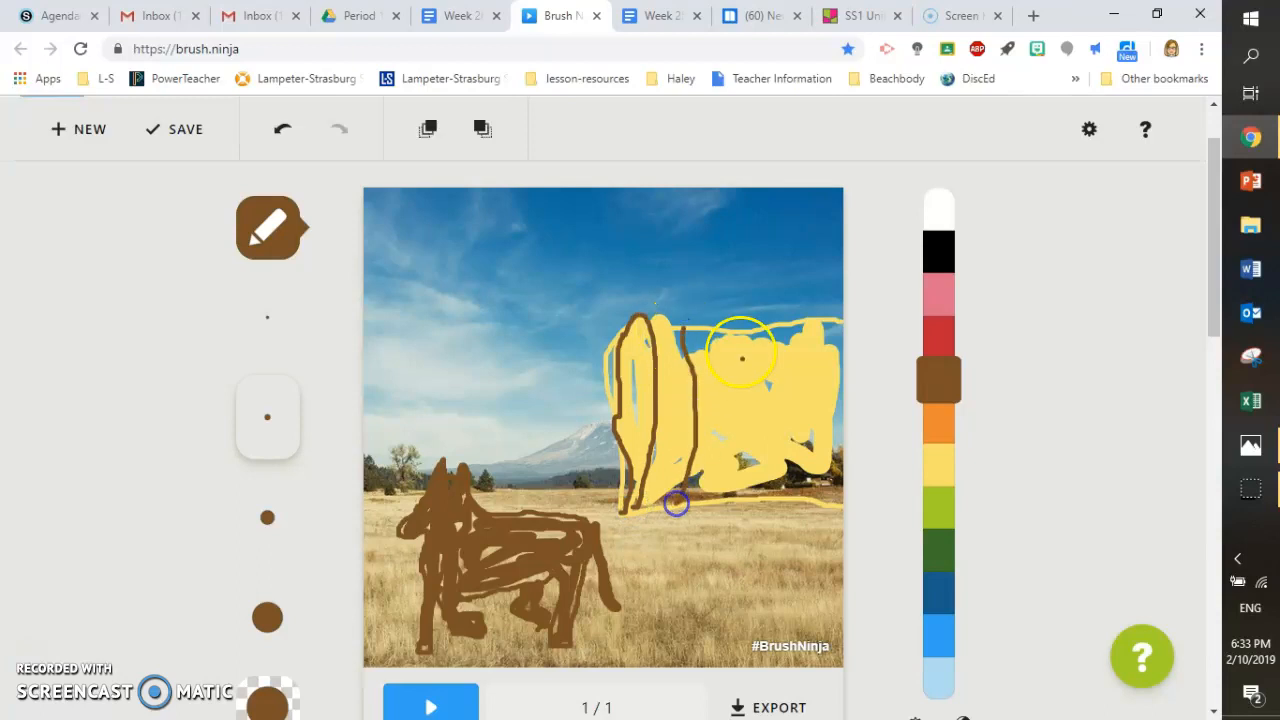
{"action": "left_click_drag", "start_coordinate": [737, 336], "coordinate": [745, 463]}
{"action": "left_click_drag", "start_coordinate": [797, 322], "coordinate": [807, 423]}
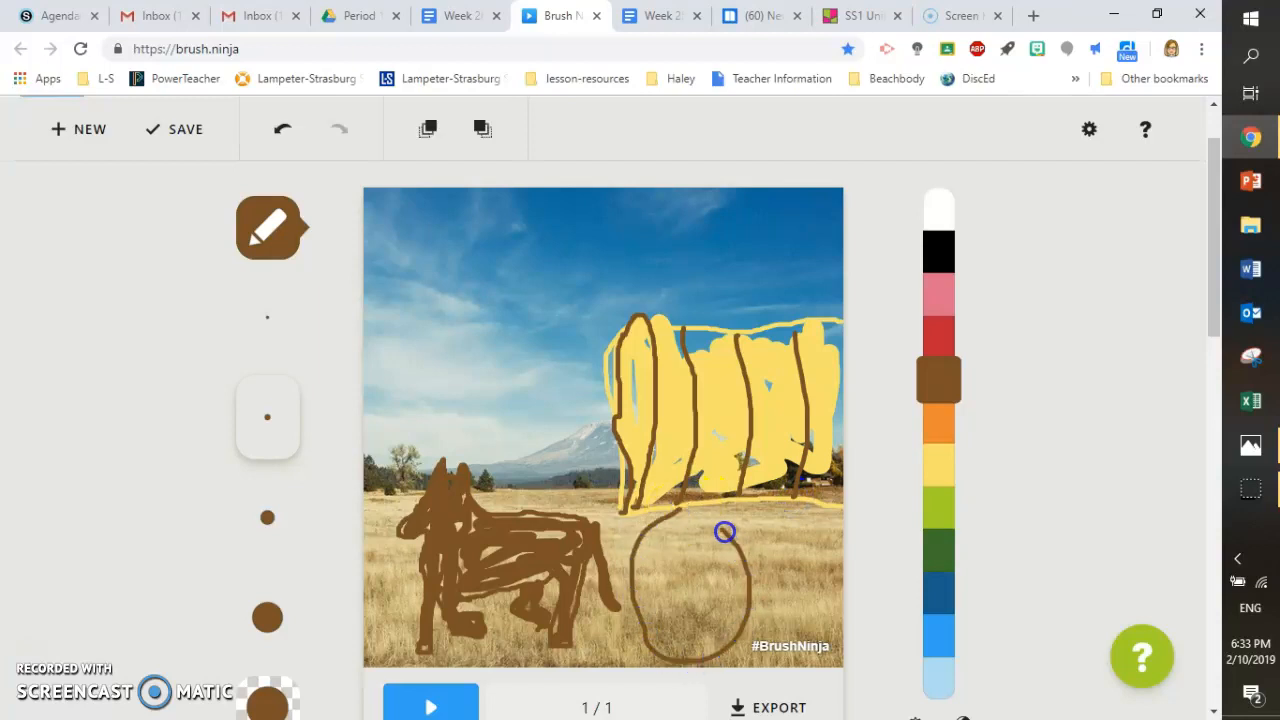
Draw brown spoked wheels under the canopy, the rear one cut off by the picture's edge, and a front seat with reins reaching the animal
{"action": "left_click_drag", "start_coordinate": [633, 589], "coordinate": [725, 589]}
{"action": "left_click_drag", "start_coordinate": [646, 632], "coordinate": [687, 588]}
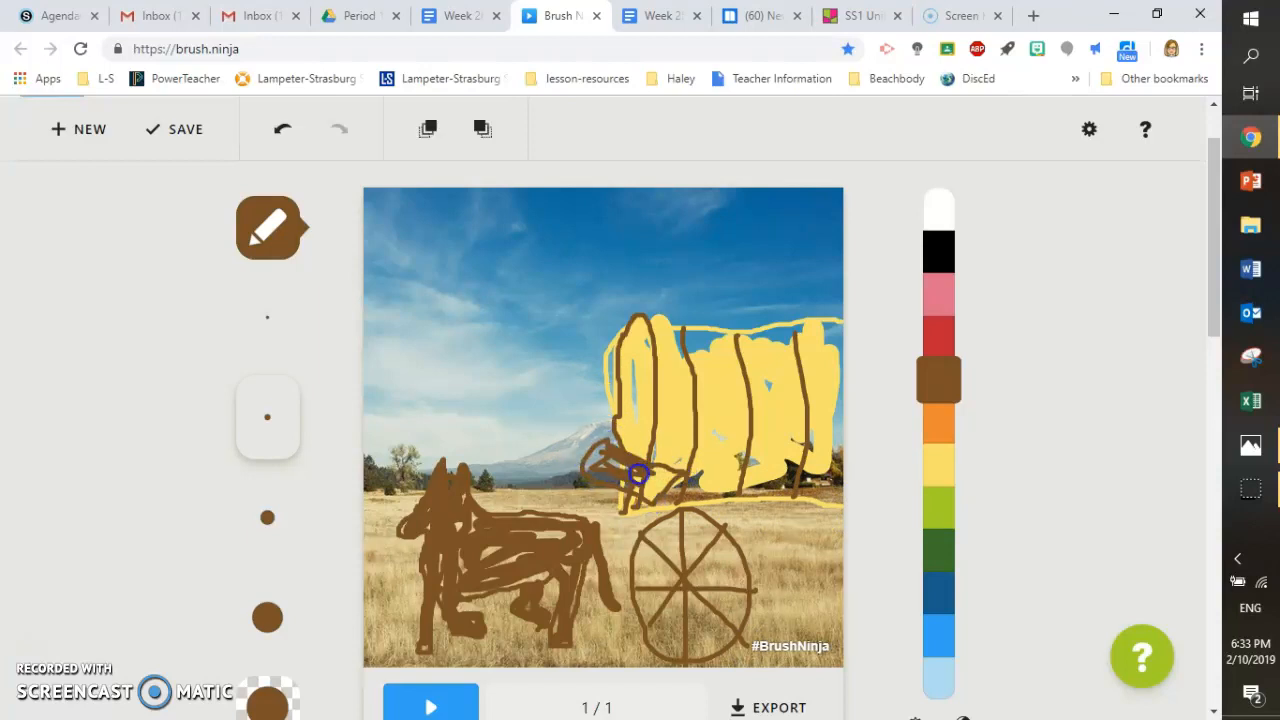
{"action": "mouse_move", "coordinate": [662, 487]}
{"action": "left_mouse_down"}
{"action": "mouse_move", "coordinate": [613, 492]}
{"action": "mouse_move", "coordinate": [615, 532]}
{"action": "left_mouse_up"}
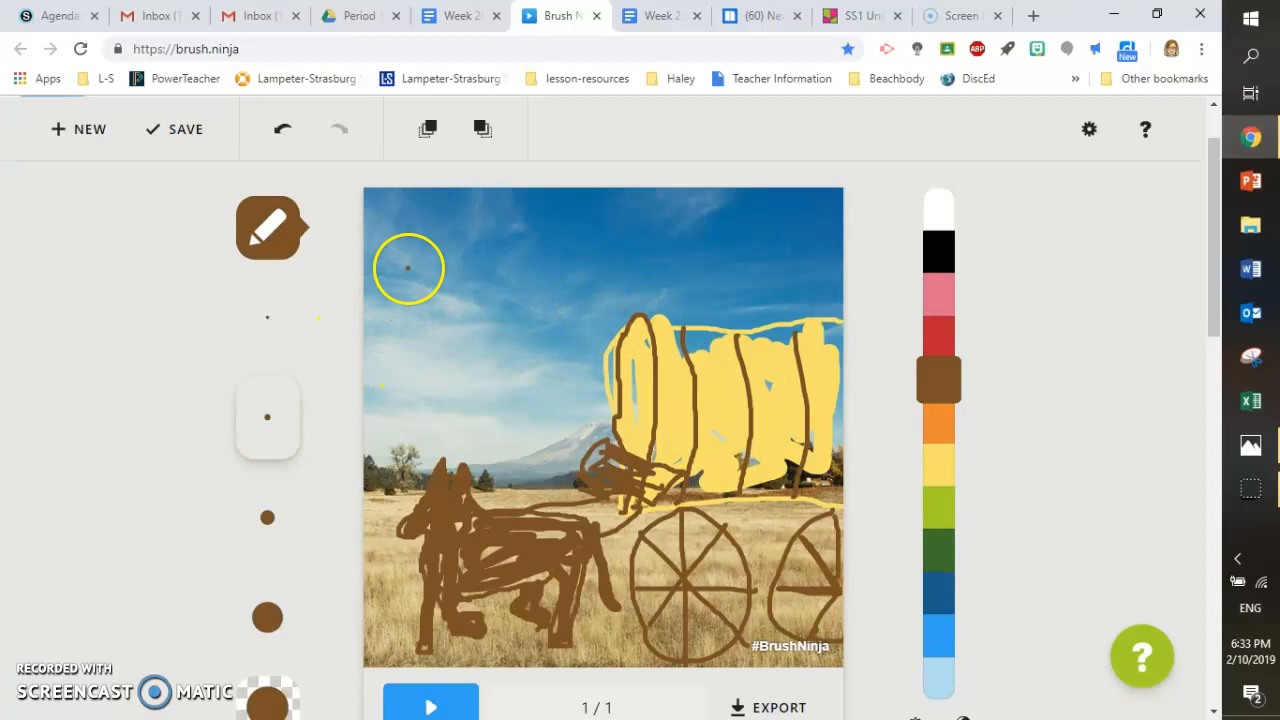
Duplicate the first frame and move the copy's drawing left until the animal's front half leaves the picture
{"action": "left_click_drag", "start_coordinate": [1211, 277], "coordinate": [1205, 386]}
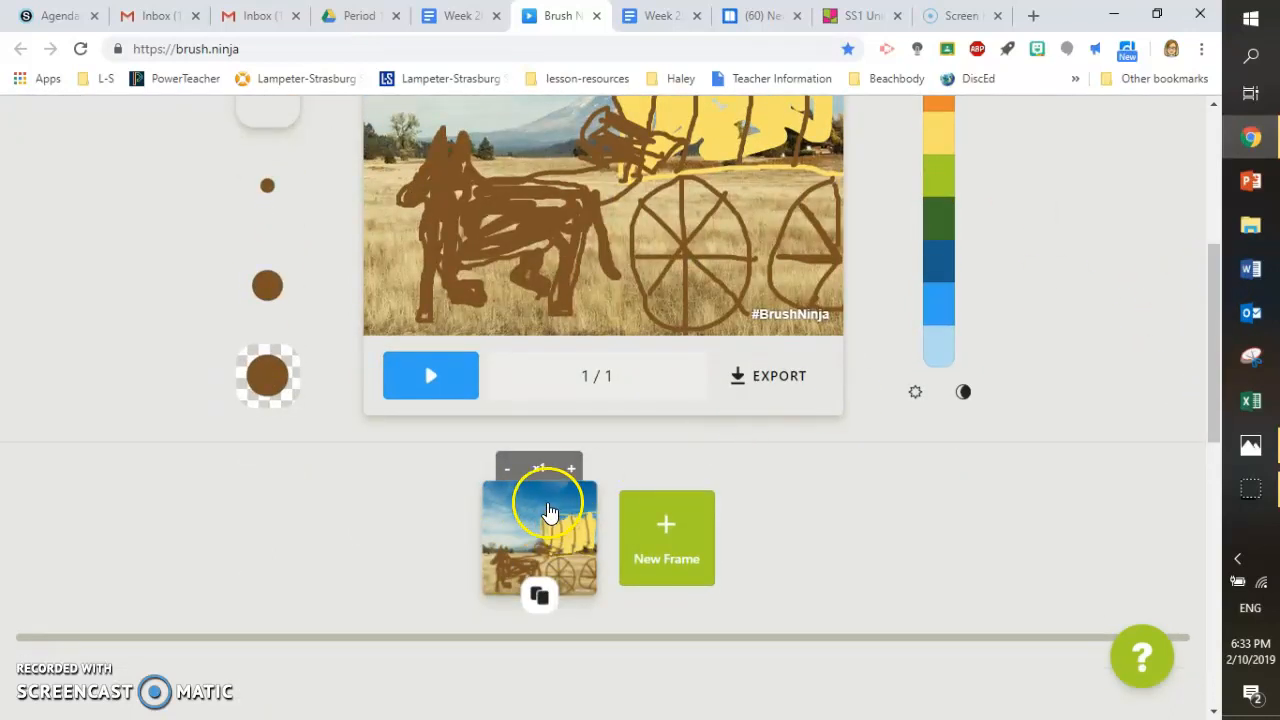
{"action": "left_click", "coordinate": [543, 603]}
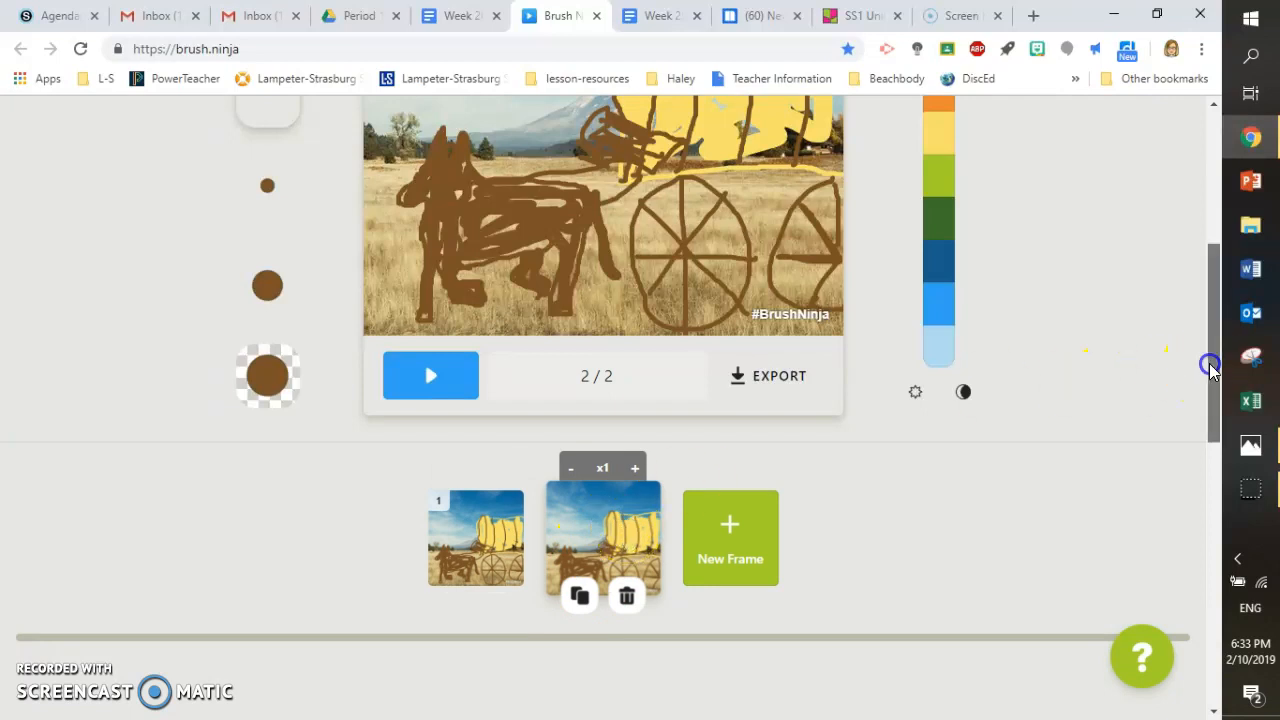
{"action": "left_click_drag", "start_coordinate": [1210, 370], "coordinate": [1206, 289]}
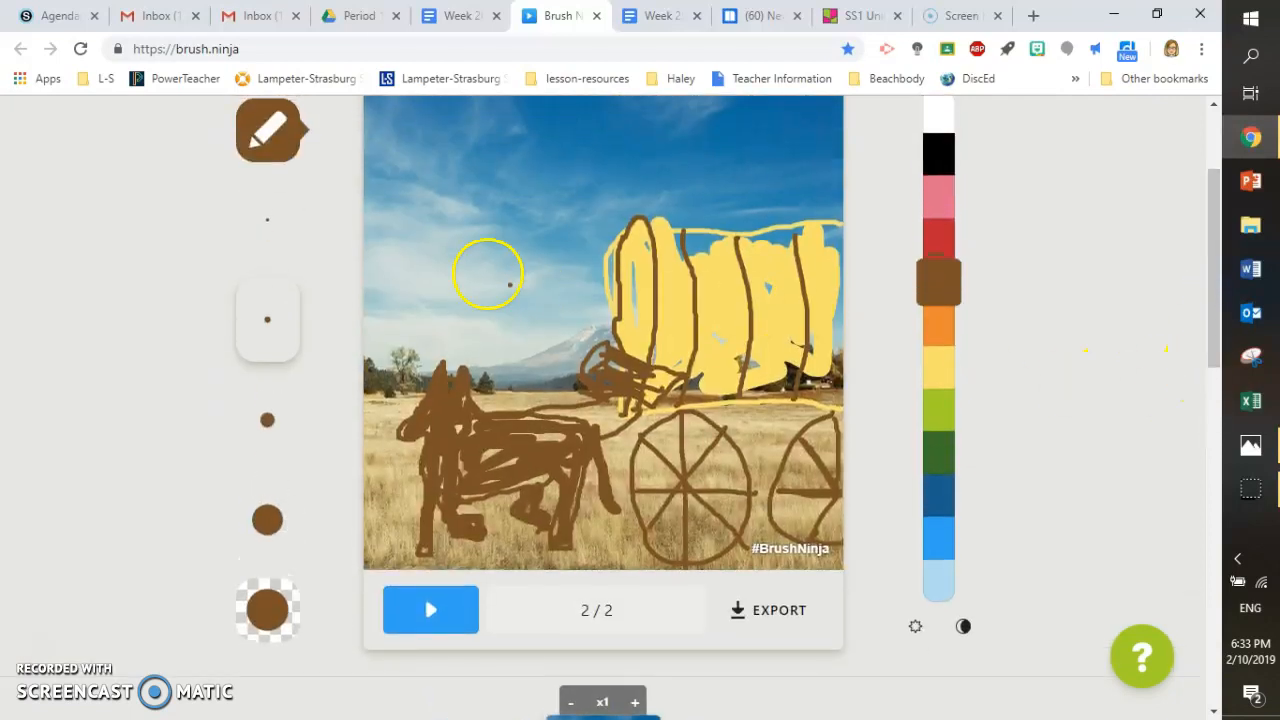
{"action": "left_click", "coordinate": [268, 128]}
{"action": "left_click", "coordinate": [665, 140]}
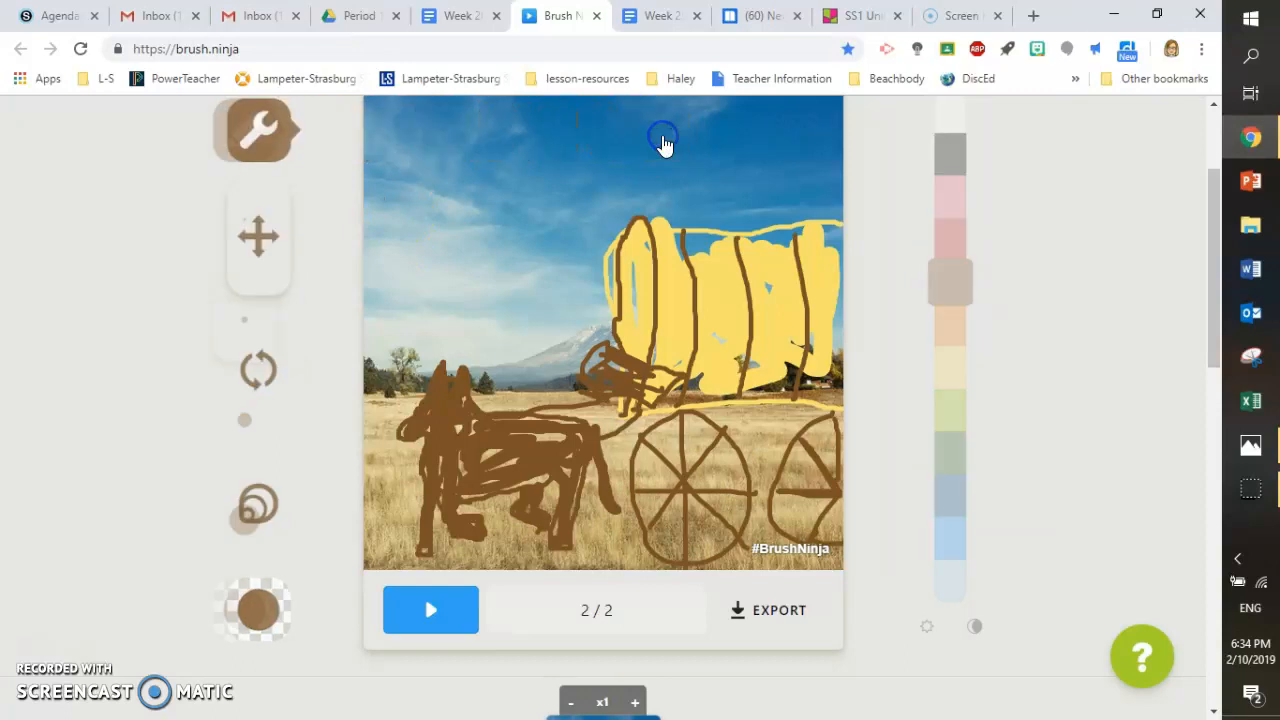
{"action": "left_click", "coordinate": [268, 238]}
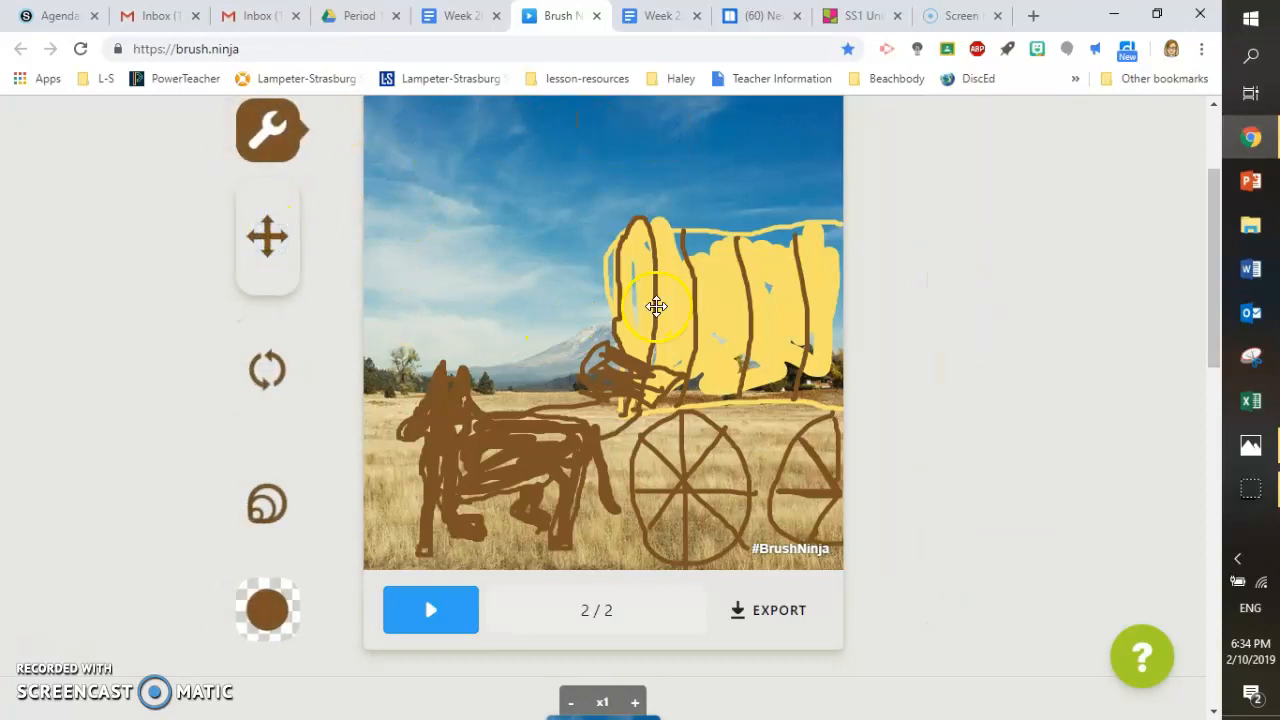
{"action": "mouse_move", "coordinate": [655, 295]}
{"action": "left_mouse_down"}
{"action": "mouse_move", "coordinate": [586, 277]}
{"action": "mouse_move", "coordinate": [474, 291]}
{"action": "left_mouse_up"}
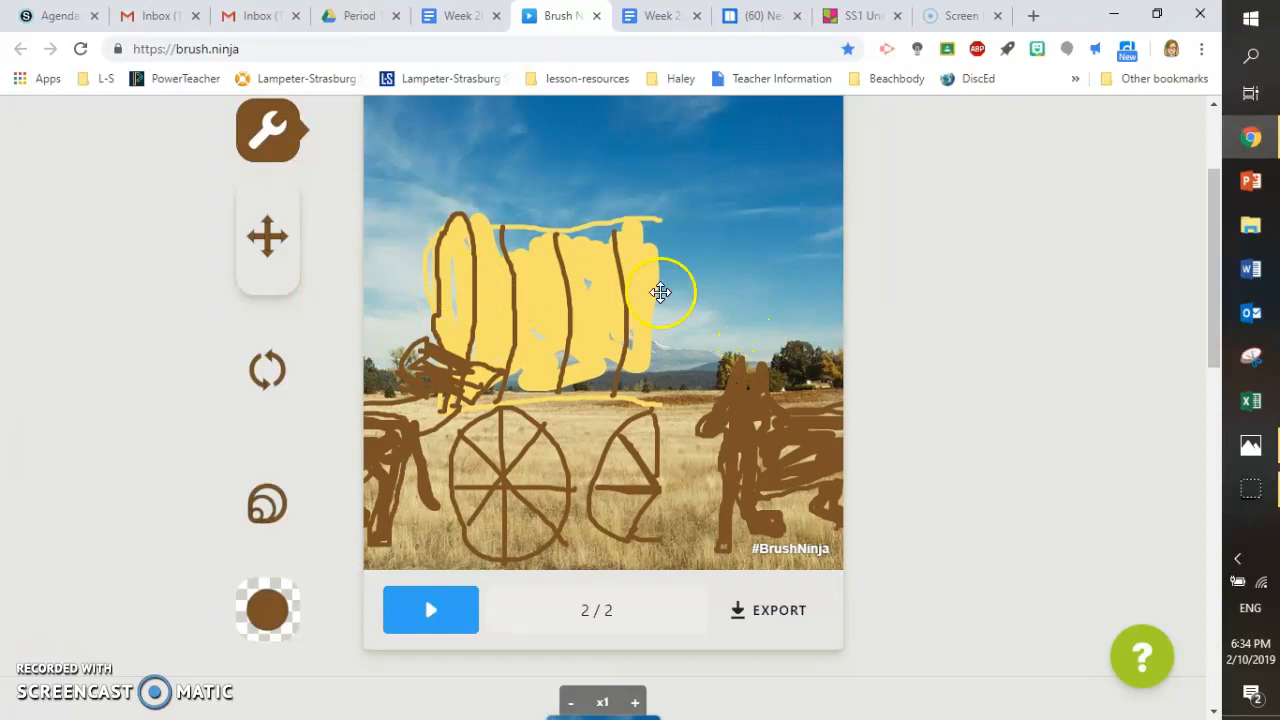
In frame 2, draw a curved brown rear edge on the wagon canopy and fill the gap with yellow using a larger brush
{"action": "left_click", "coordinate": [282, 142]}
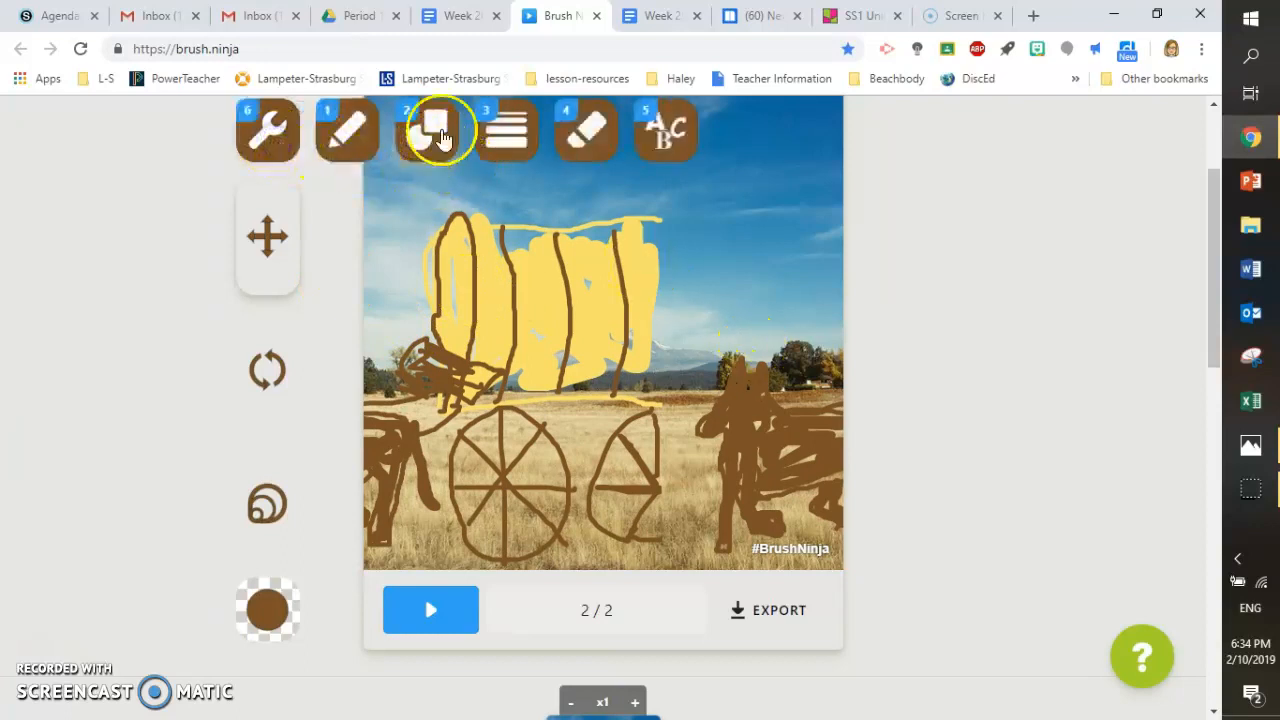
{"action": "left_click", "coordinate": [347, 138]}
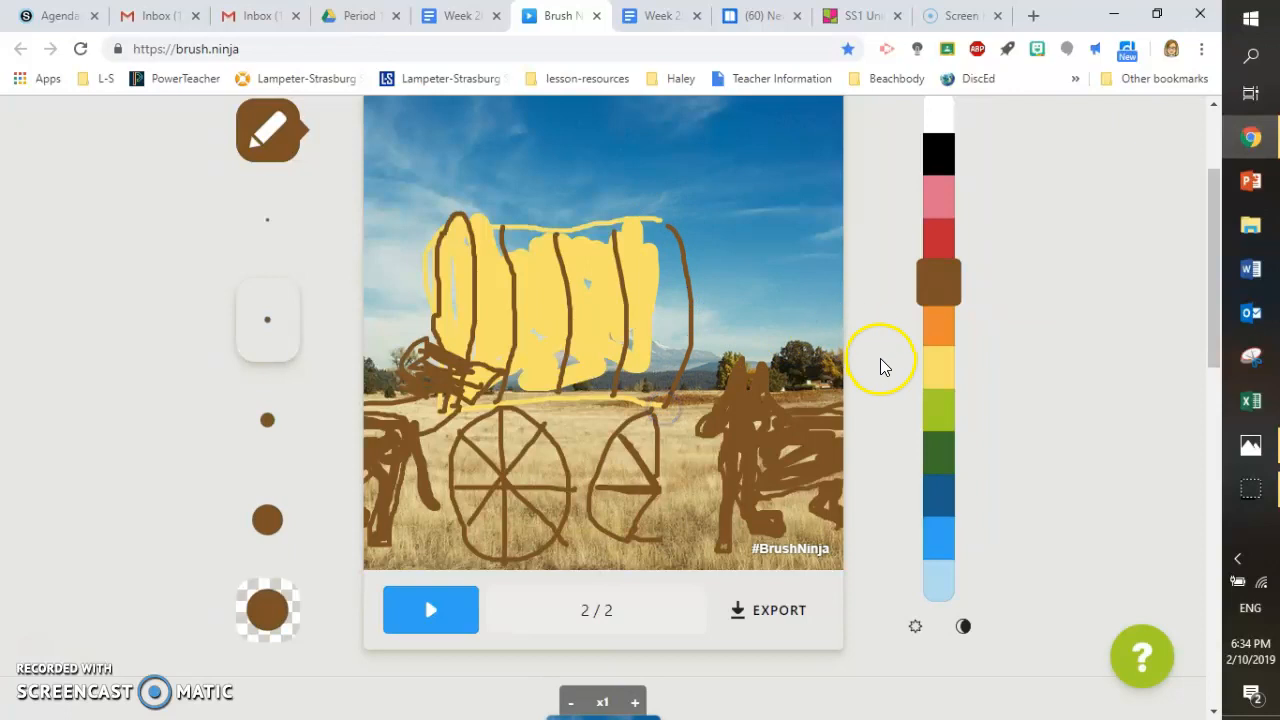
{"action": "left_click", "coordinate": [938, 366]}
{"action": "left_click", "coordinate": [266, 516]}
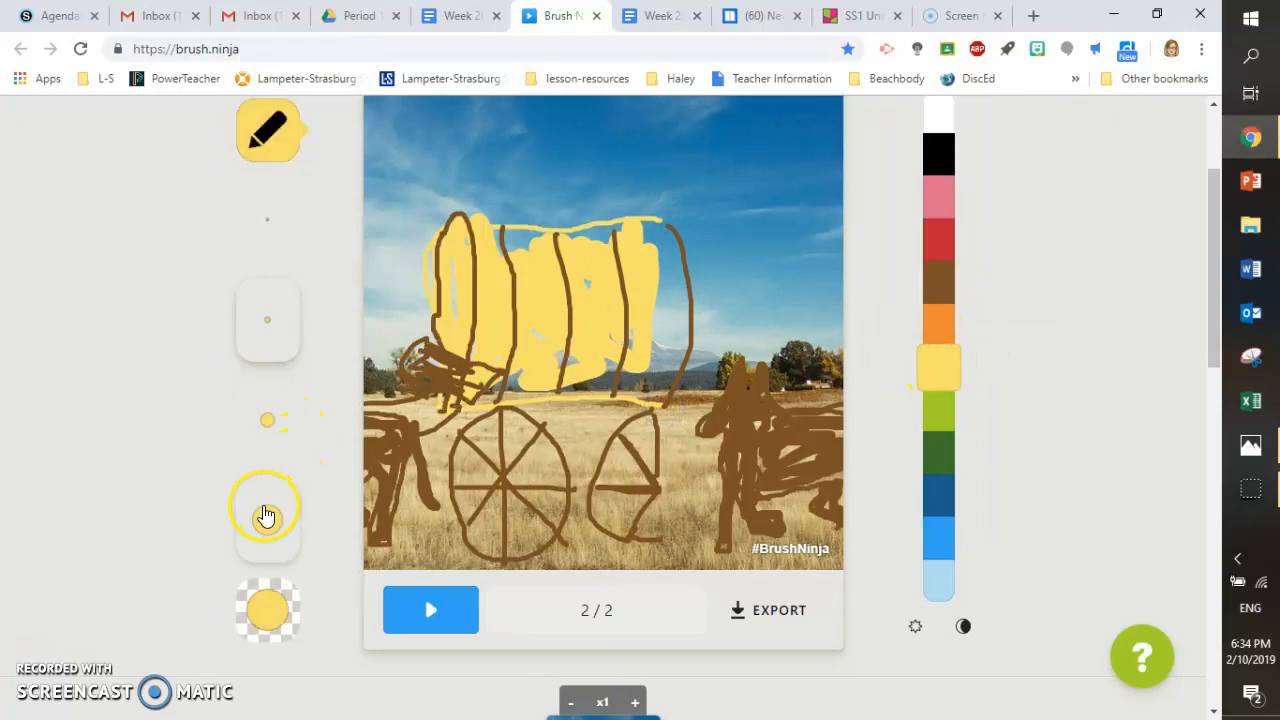
{"action": "left_click_drag", "start_coordinate": [583, 300], "coordinate": [646, 243]}
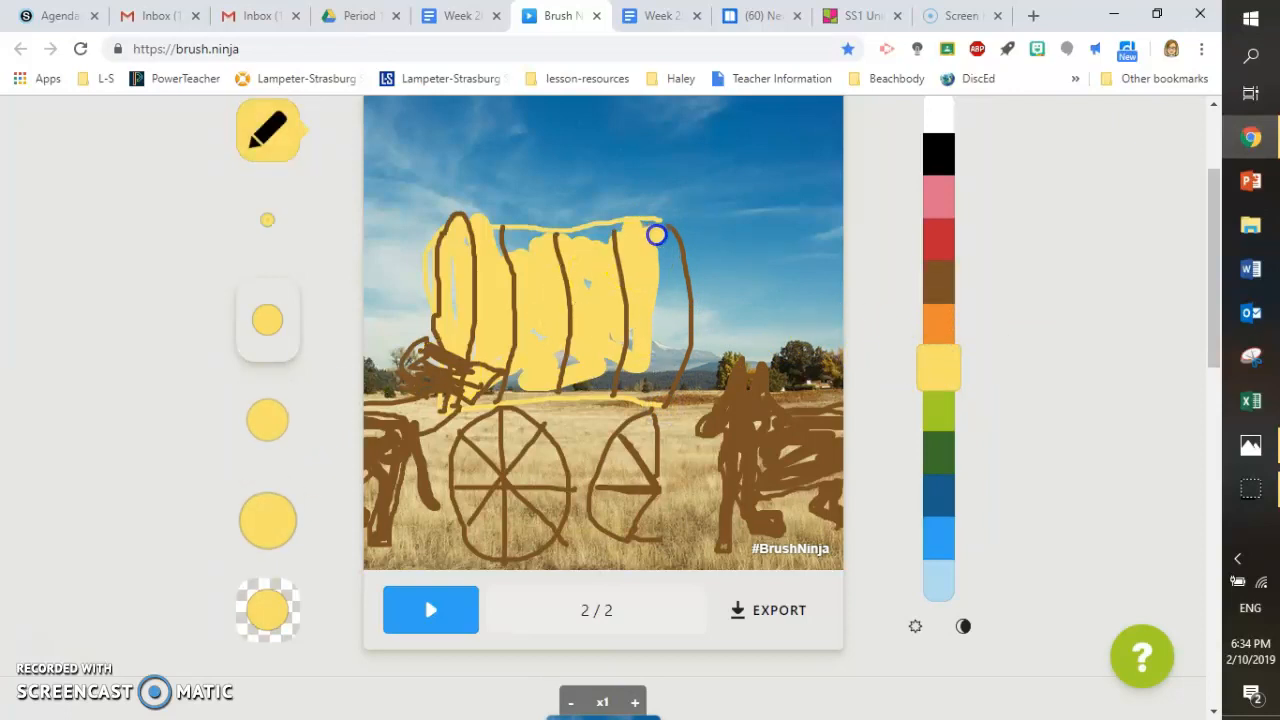
Complete the missing half of the wagon's rear wheel and its spokes in brown with a thin pencil
{"action": "left_click", "coordinate": [268, 226]}
{"action": "left_click", "coordinate": [936, 279]}
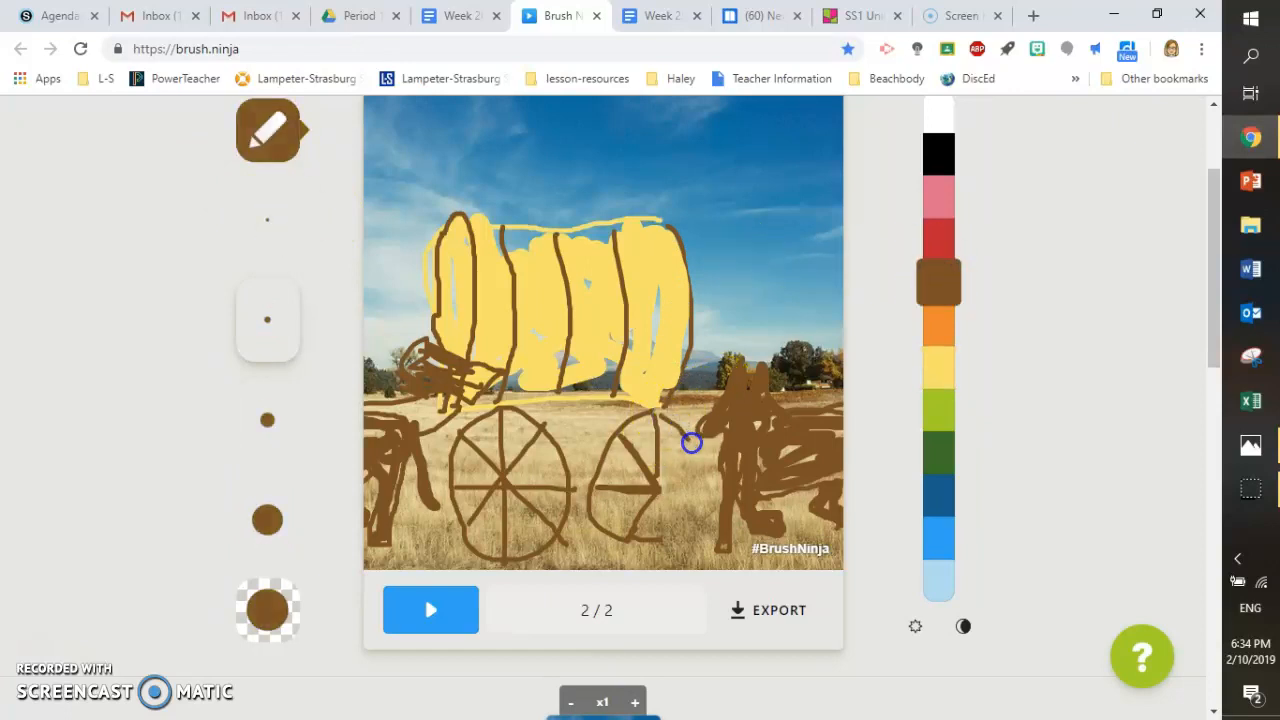
{"action": "mouse_move", "coordinate": [659, 490]}
{"action": "left_mouse_down"}
{"action": "mouse_move", "coordinate": [677, 542]}
{"action": "mouse_move", "coordinate": [696, 490]}
{"action": "mouse_move", "coordinate": [713, 496]}
{"action": "mouse_move", "coordinate": [678, 460]}
{"action": "left_mouse_up"}
{"action": "left_click", "coordinate": [265, 132]}
Duplicate frame 2 and move the copy's drawing left until the front of the canopy leaves the picture
{"action": "left_click_drag", "start_coordinate": [1216, 270], "coordinate": [1198, 372]}
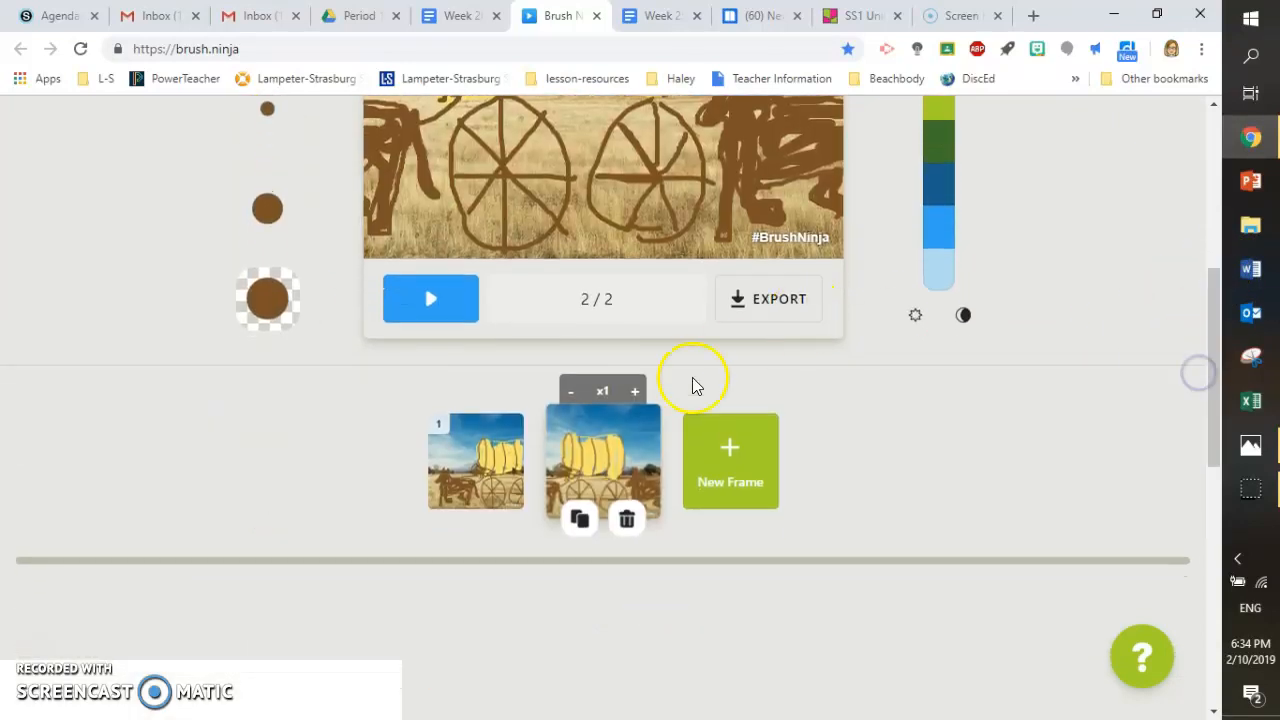
{"action": "left_click", "coordinate": [577, 522]}
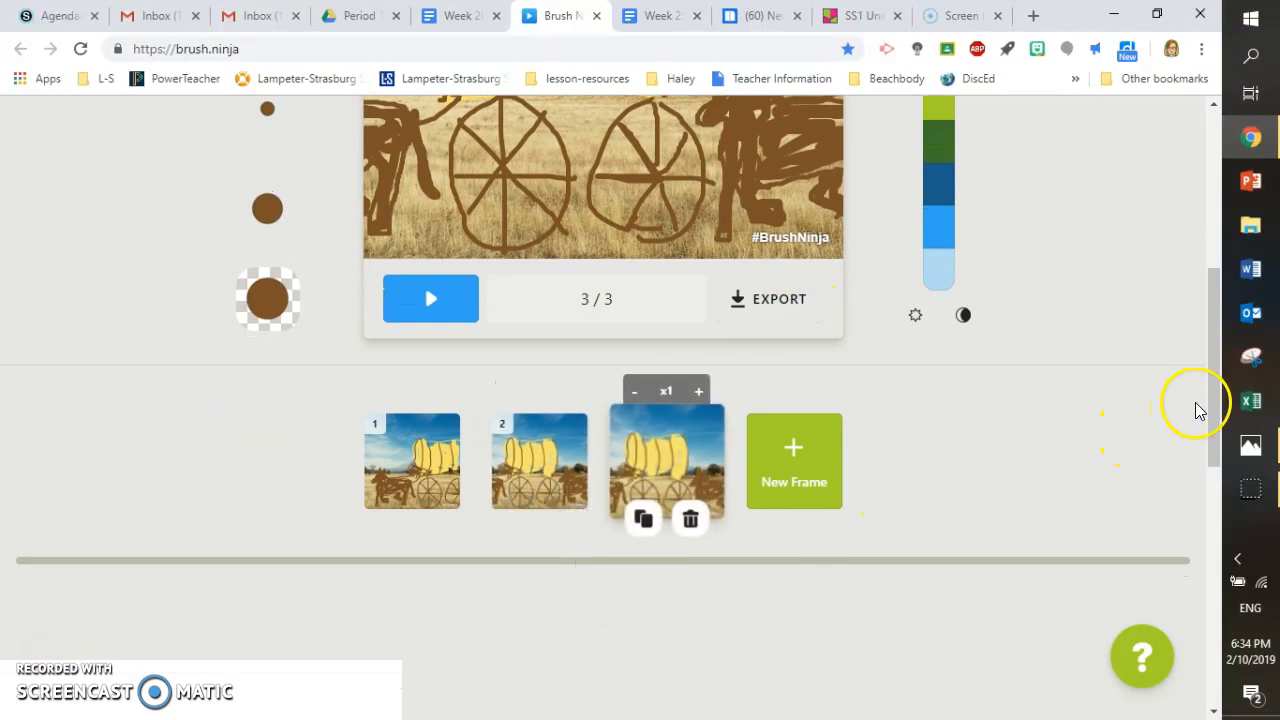
{"action": "left_click_drag", "start_coordinate": [1209, 408], "coordinate": [1187, 284]}
{"action": "left_click", "coordinate": [268, 197]}
{"action": "left_click", "coordinate": [674, 205]}
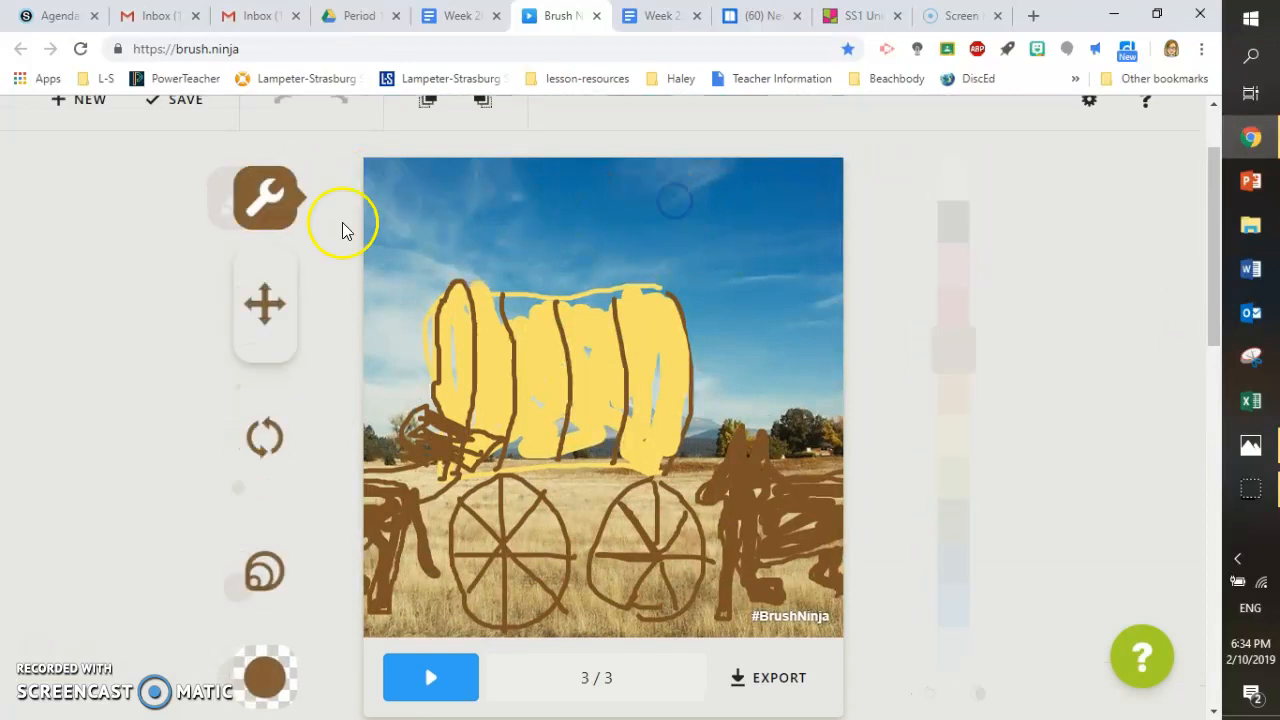
{"action": "left_click", "coordinate": [263, 303]}
{"action": "mouse_move", "coordinate": [566, 383]}
{"action": "left_mouse_down"}
{"action": "mouse_move", "coordinate": [481, 370]}
{"action": "mouse_move", "coordinate": [387, 380]}
{"action": "left_mouse_up"}
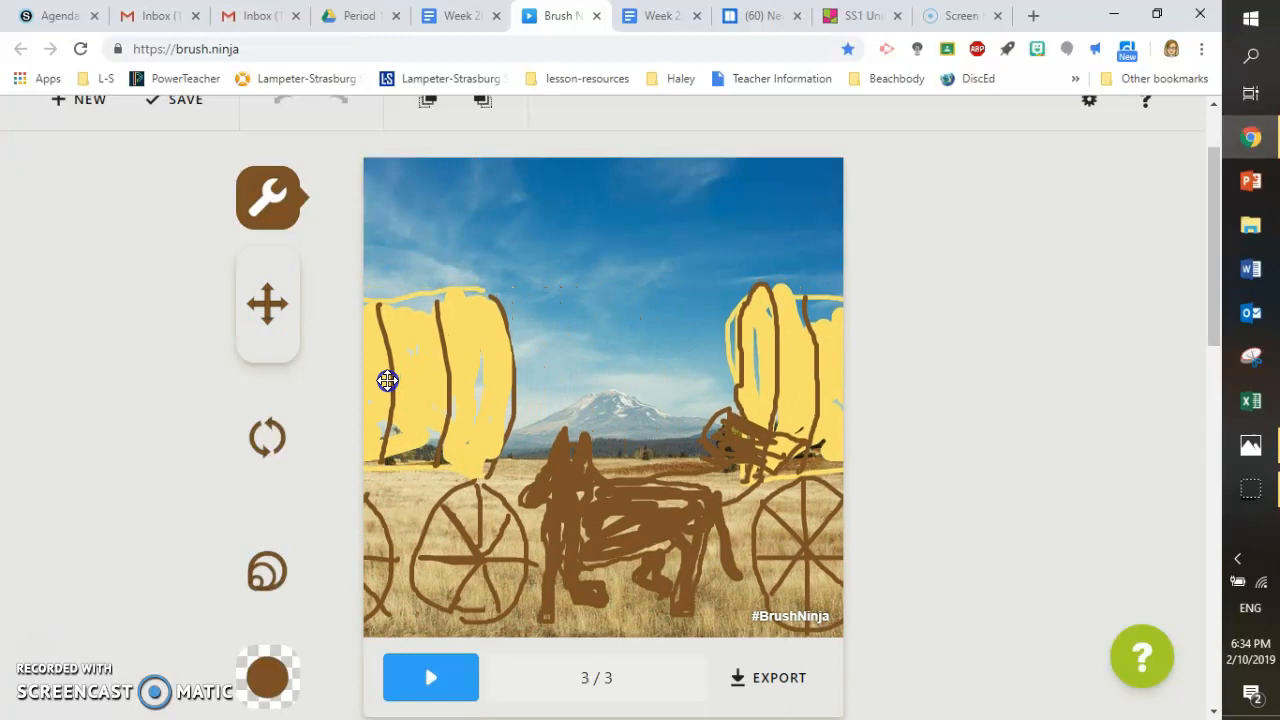
{"action": "left_click", "coordinate": [620, 371]}
Duplicate frame 3 and move the copy's drawing left until the whole wagon shows mid-picture again
{"action": "left_click_drag", "start_coordinate": [1211, 240], "coordinate": [1203, 380]}
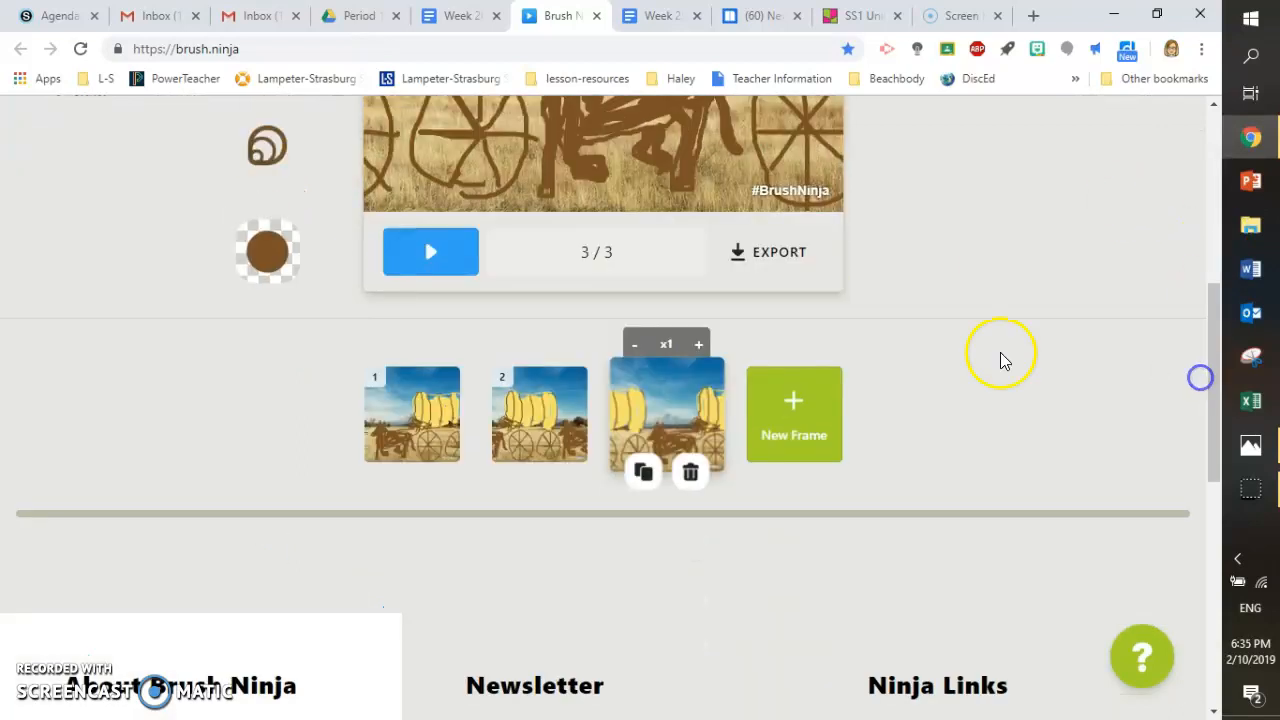
{"action": "left_click", "coordinate": [640, 472]}
{"action": "left_click_drag", "start_coordinate": [1214, 366], "coordinate": [1174, 243]}
{"action": "mouse_move", "coordinate": [783, 373]}
{"action": "left_mouse_down"}
{"action": "mouse_move", "coordinate": [586, 390]}
{"action": "mouse_move", "coordinate": [489, 375]}
{"action": "left_mouse_up"}
Erase the part of the animal that wrapped around behind the wagon in frame 4, using a larger eraser size
{"action": "left_click", "coordinate": [268, 142]}
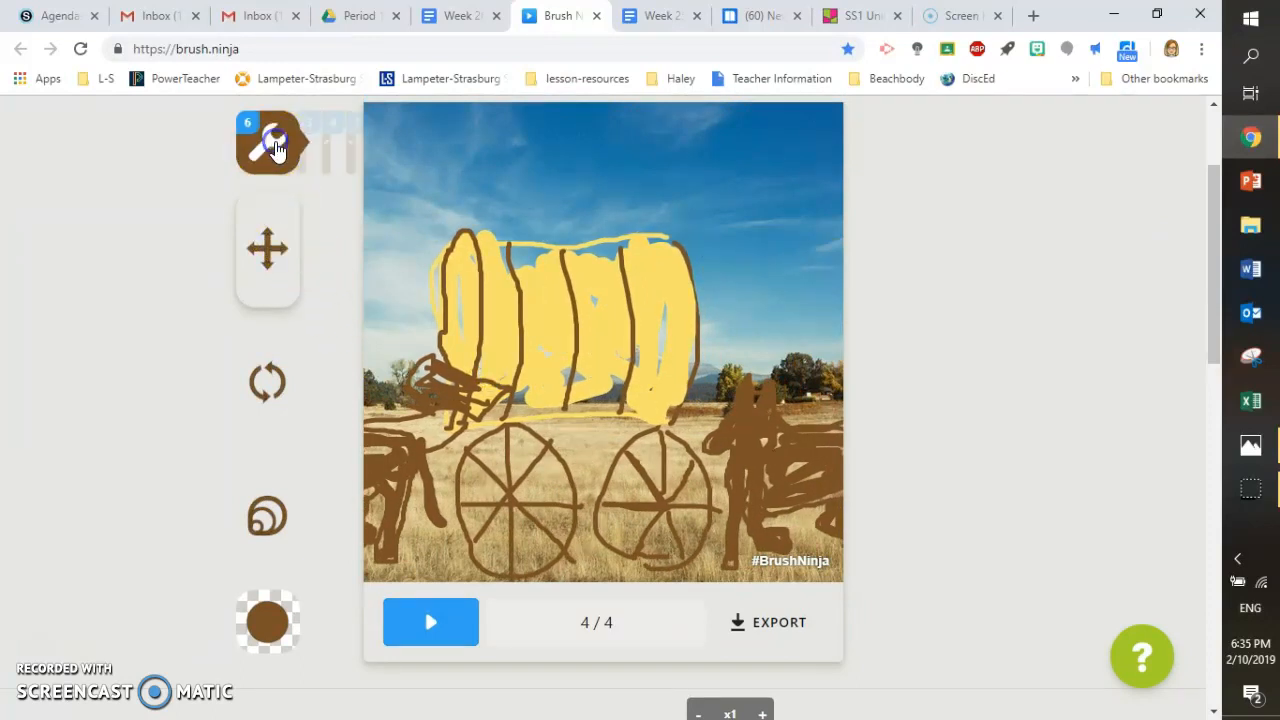
{"action": "left_click", "coordinate": [584, 145]}
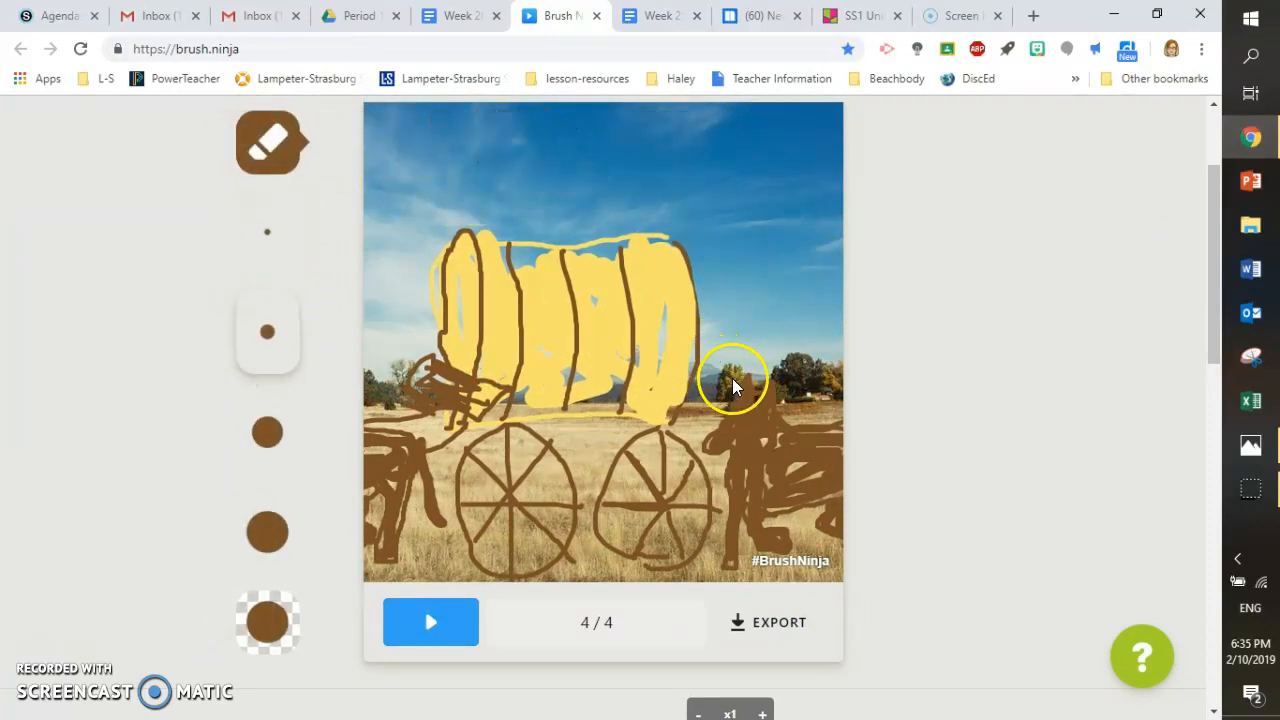
{"action": "left_click", "coordinate": [265, 431]}
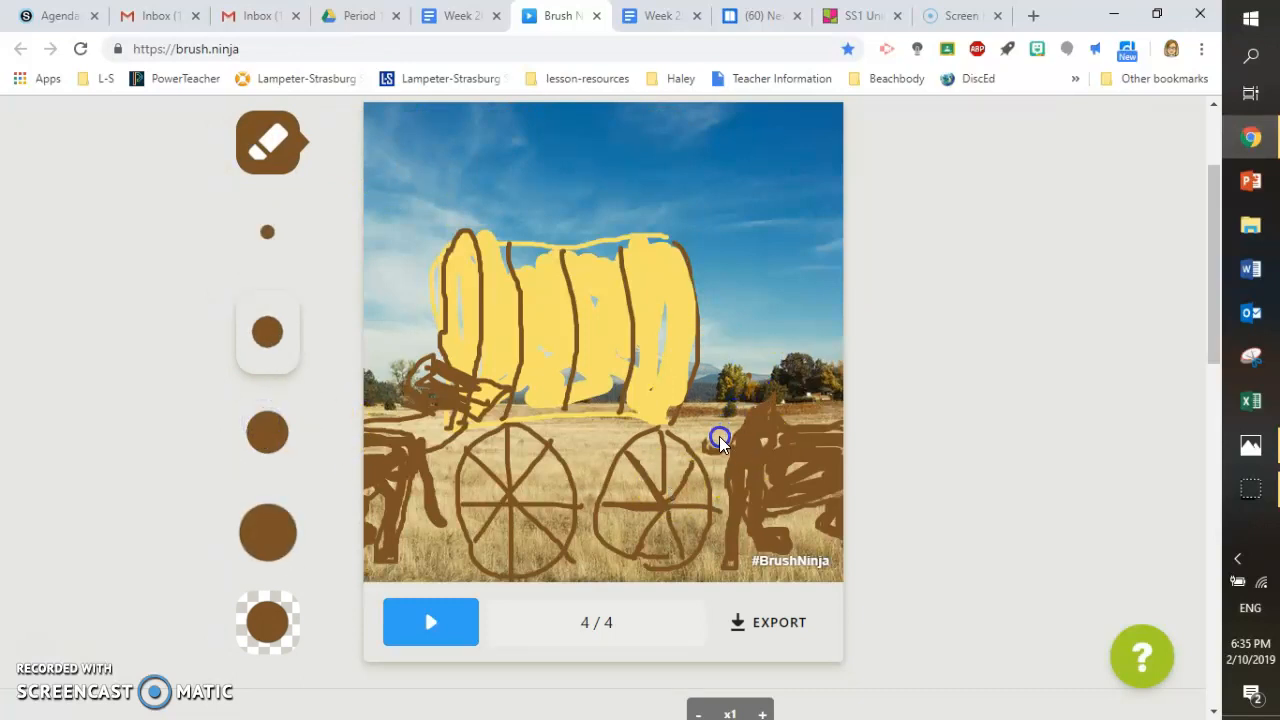
{"action": "mouse_move", "coordinate": [712, 442]}
{"action": "left_mouse_down"}
{"action": "mouse_move", "coordinate": [757, 430]}
{"action": "mouse_move", "coordinate": [784, 392]}
{"action": "left_mouse_up"}
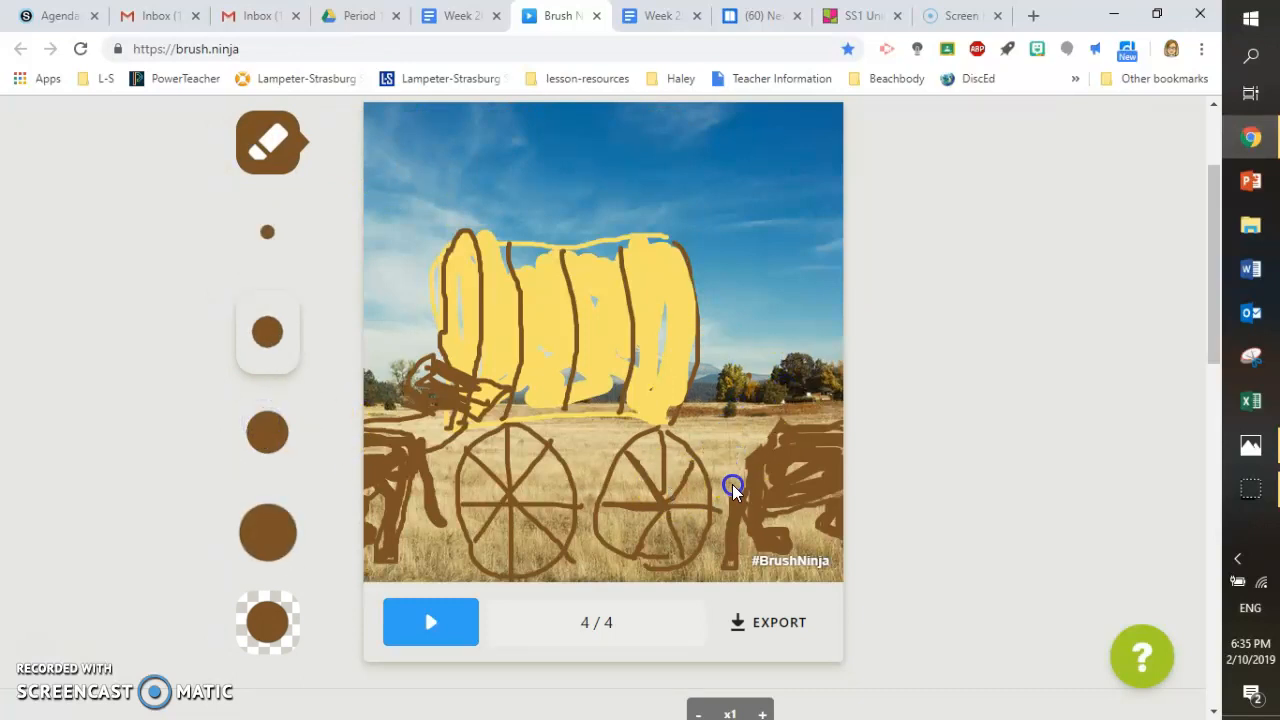
{"action": "mouse_move", "coordinate": [736, 565]}
{"action": "left_mouse_down"}
{"action": "mouse_move", "coordinate": [793, 397]}
{"action": "mouse_move", "coordinate": [759, 531]}
{"action": "mouse_move", "coordinate": [768, 539]}
{"action": "mouse_move", "coordinate": [780, 539]}
{"action": "mouse_move", "coordinate": [794, 429]}
{"action": "mouse_move", "coordinate": [811, 476]}
{"action": "left_mouse_up"}
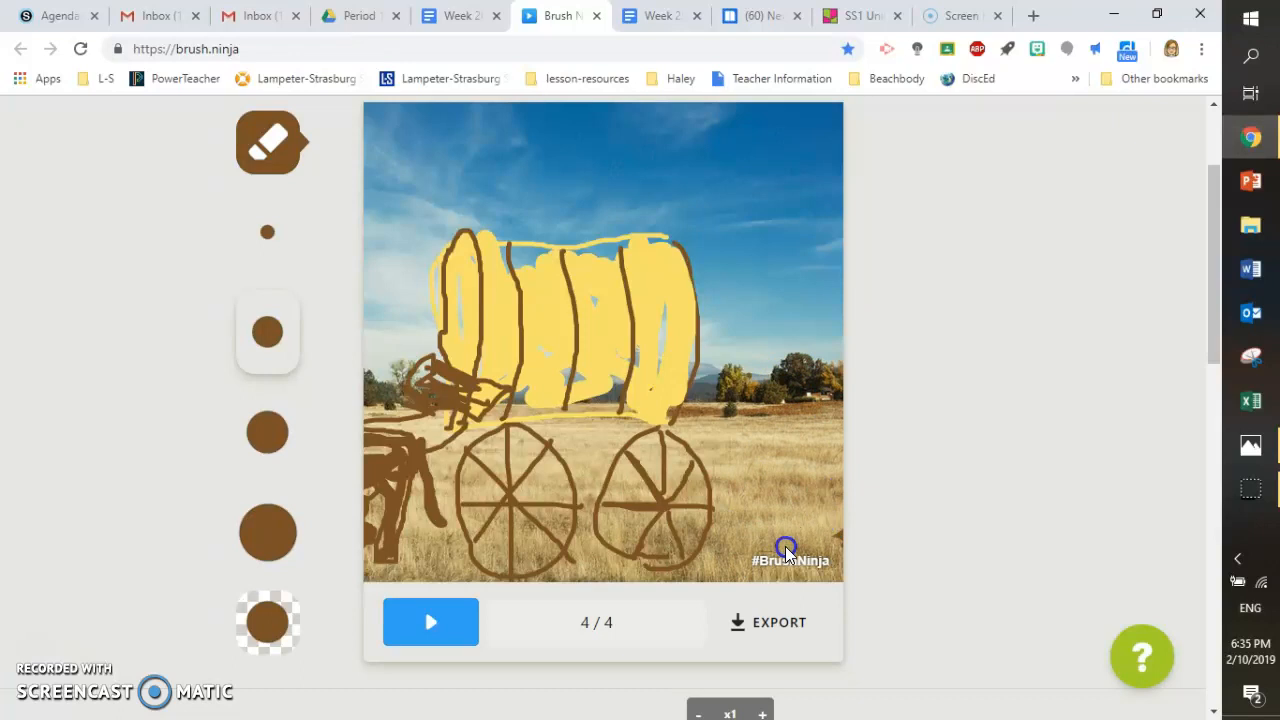
Move the frame 4 drawing left until only the rear part of the wagon remains at the picture's left edge
{"action": "left_click", "coordinate": [250, 125]}
{"action": "left_click", "coordinate": [654, 137]}
{"action": "mouse_move", "coordinate": [646, 323]}
{"action": "left_mouse_down"}
{"action": "mouse_move", "coordinate": [532, 322]}
{"action": "mouse_move", "coordinate": [414, 346]}
{"action": "mouse_move", "coordinate": [451, 346]}
{"action": "left_mouse_up"}
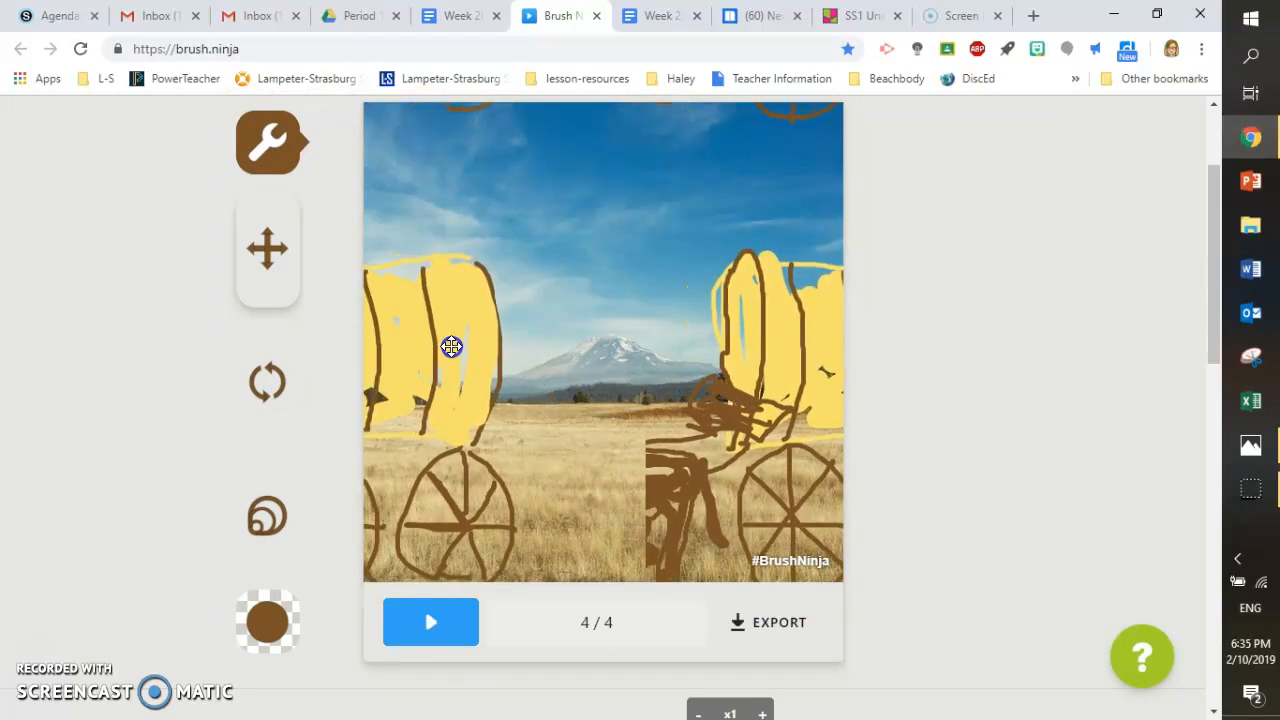
Erase the wrapped-around wagon front, wheel and animal remains from the right side of frame 4 with the largest eraser
{"action": "left_click", "coordinate": [266, 138]}
{"action": "left_click", "coordinate": [598, 148]}
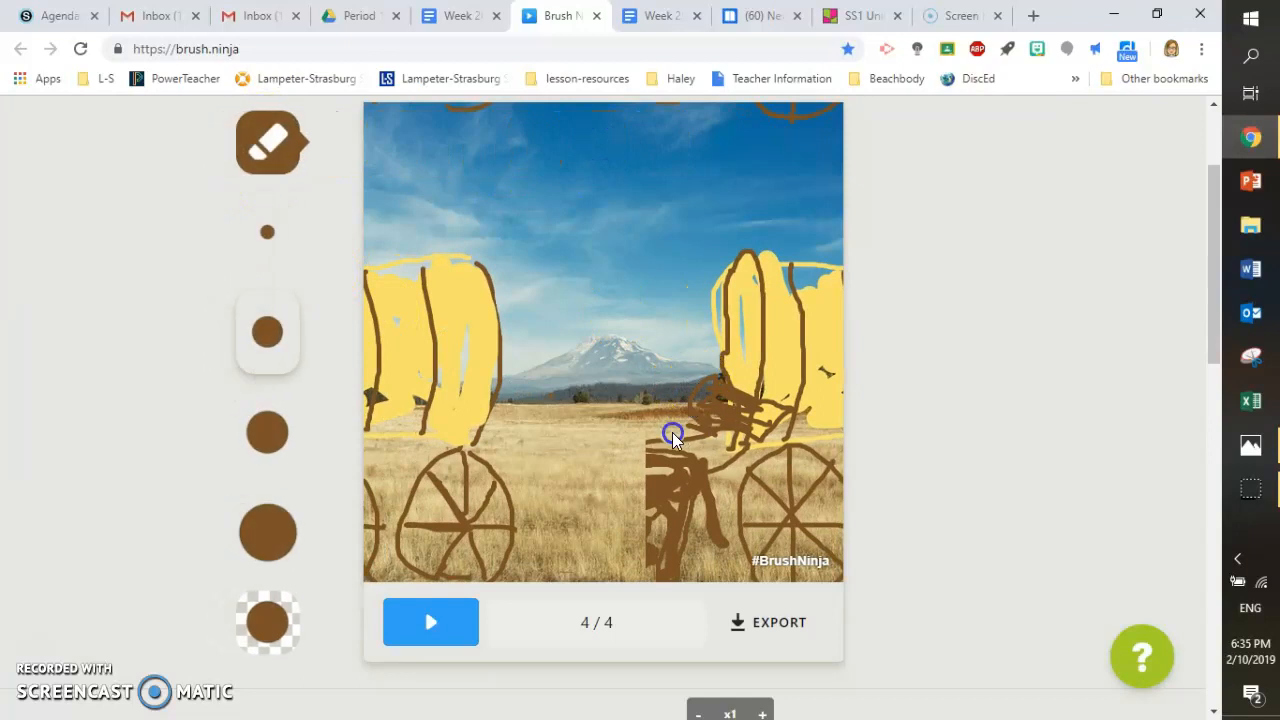
{"action": "left_click", "coordinate": [270, 535]}
{"action": "mouse_move", "coordinate": [677, 486]}
{"action": "left_mouse_down"}
{"action": "mouse_move", "coordinate": [657, 539]}
{"action": "mouse_move", "coordinate": [717, 536]}
{"action": "mouse_move", "coordinate": [724, 338]}
{"action": "mouse_move", "coordinate": [738, 300]}
{"action": "mouse_move", "coordinate": [762, 293]}
{"action": "mouse_move", "coordinate": [741, 267]}
{"action": "mouse_move", "coordinate": [818, 290]}
{"action": "mouse_move", "coordinate": [814, 543]}
{"action": "left_mouse_up"}
{"action": "mouse_move", "coordinate": [691, 570]}
{"action": "left_mouse_down"}
{"action": "mouse_move", "coordinate": [773, 437]}
{"action": "mouse_move", "coordinate": [771, 350]}
{"action": "mouse_move", "coordinate": [799, 375]}
{"action": "mouse_move", "coordinate": [686, 440]}
{"action": "left_mouse_up"}
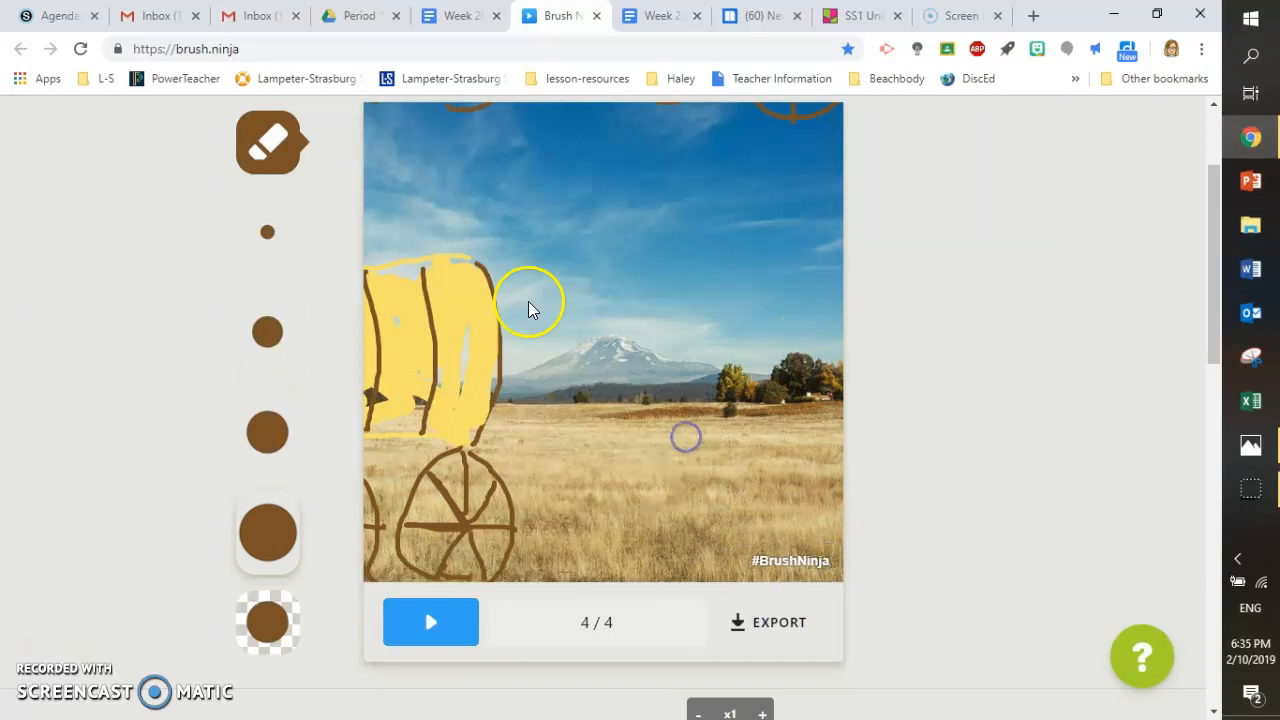
Play the four-frame animation to preview the wagon's movement and stop the playback
{"action": "mouse_move", "coordinate": [1212, 310]}
{"action": "left_mouse_down"}
{"action": "mouse_move", "coordinate": [1212, 250]}
{"action": "mouse_move", "coordinate": [1201, 390]}
{"action": "mouse_move", "coordinate": [1186, 289]}
{"action": "left_mouse_up"}
{"action": "left_click", "coordinate": [430, 682]}
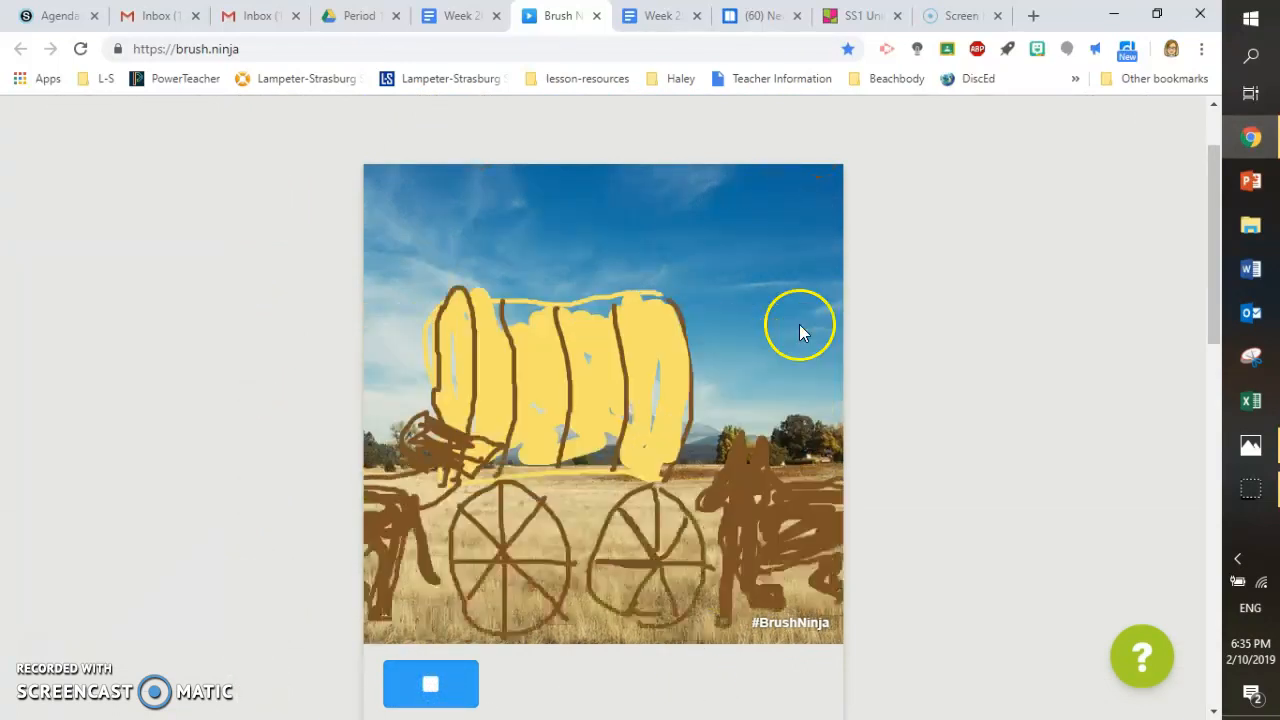
{"action": "left_click", "coordinate": [432, 684]}
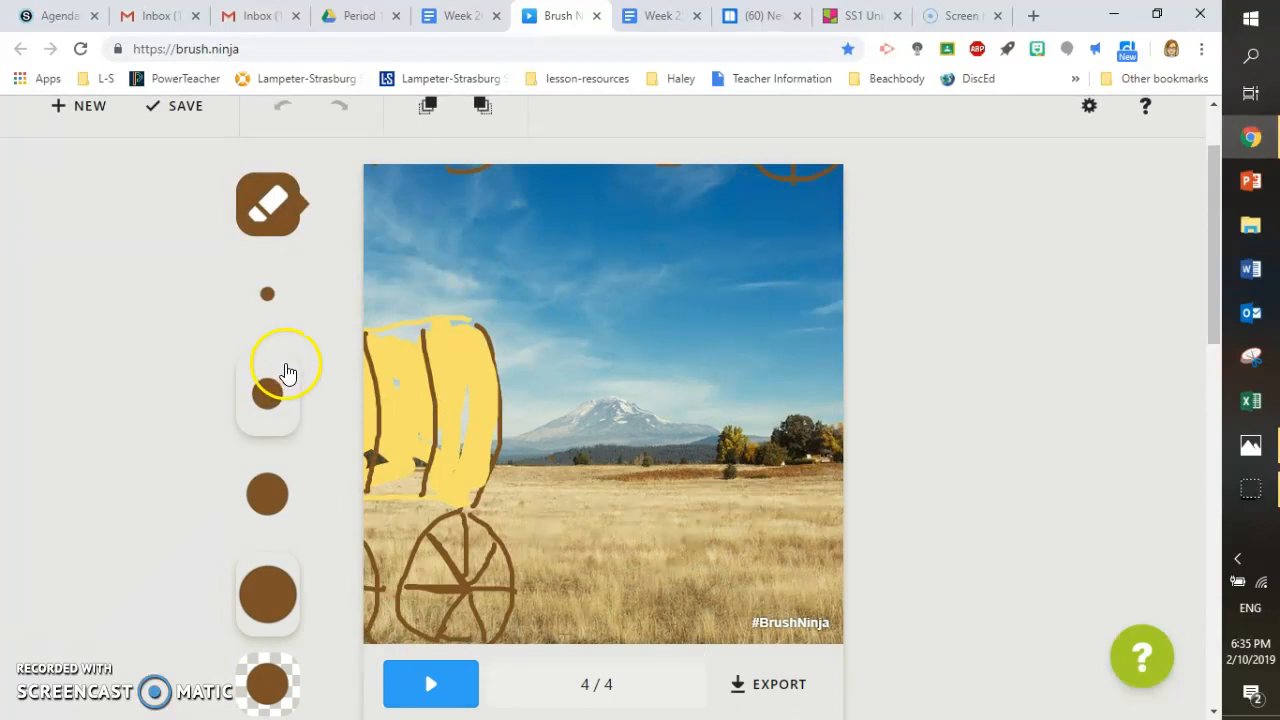
Erase the leftover brown wheel fragments along the top edge of the picture in frame 4
{"action": "left_click_drag", "start_coordinate": [816, 171], "coordinate": [635, 165]}
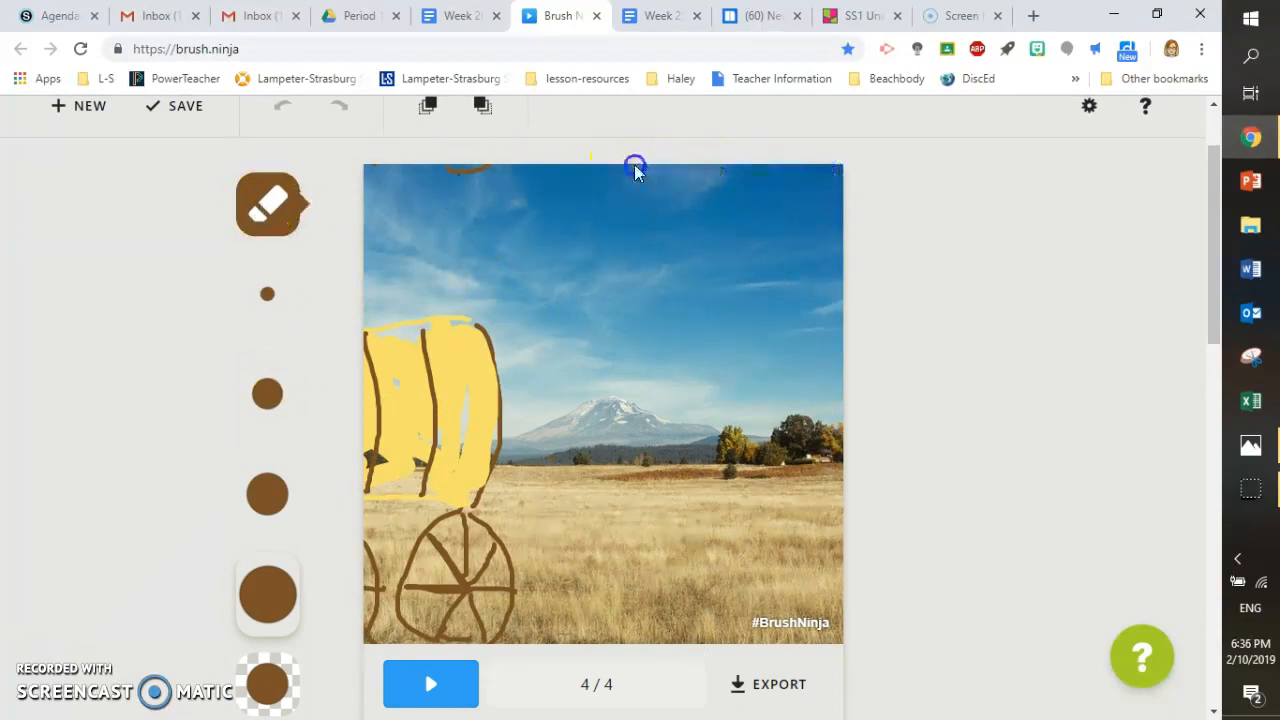
{"action": "left_click_drag", "start_coordinate": [365, 178], "coordinate": [362, 176]}
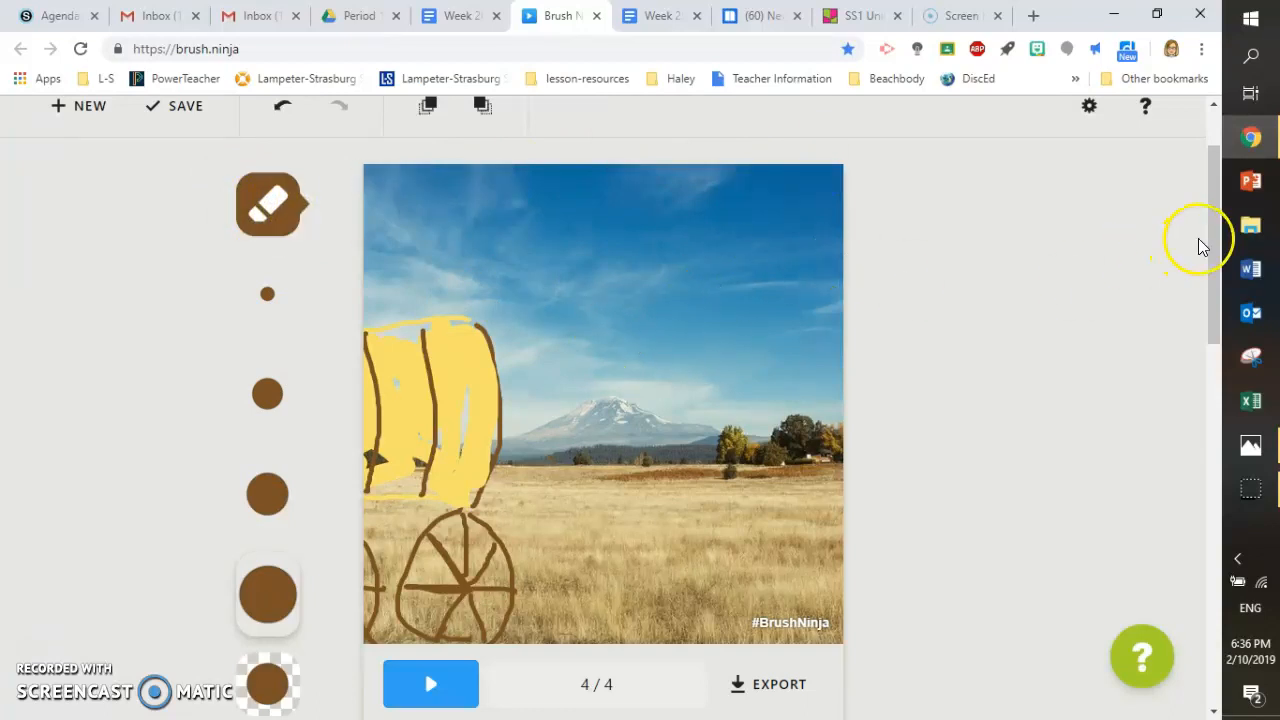
{"action": "mouse_move", "coordinate": [1211, 251]}
{"action": "left_mouse_down"}
{"action": "mouse_move", "coordinate": [1211, 291]}
{"action": "mouse_move", "coordinate": [1186, 177]}
{"action": "left_mouse_up"}
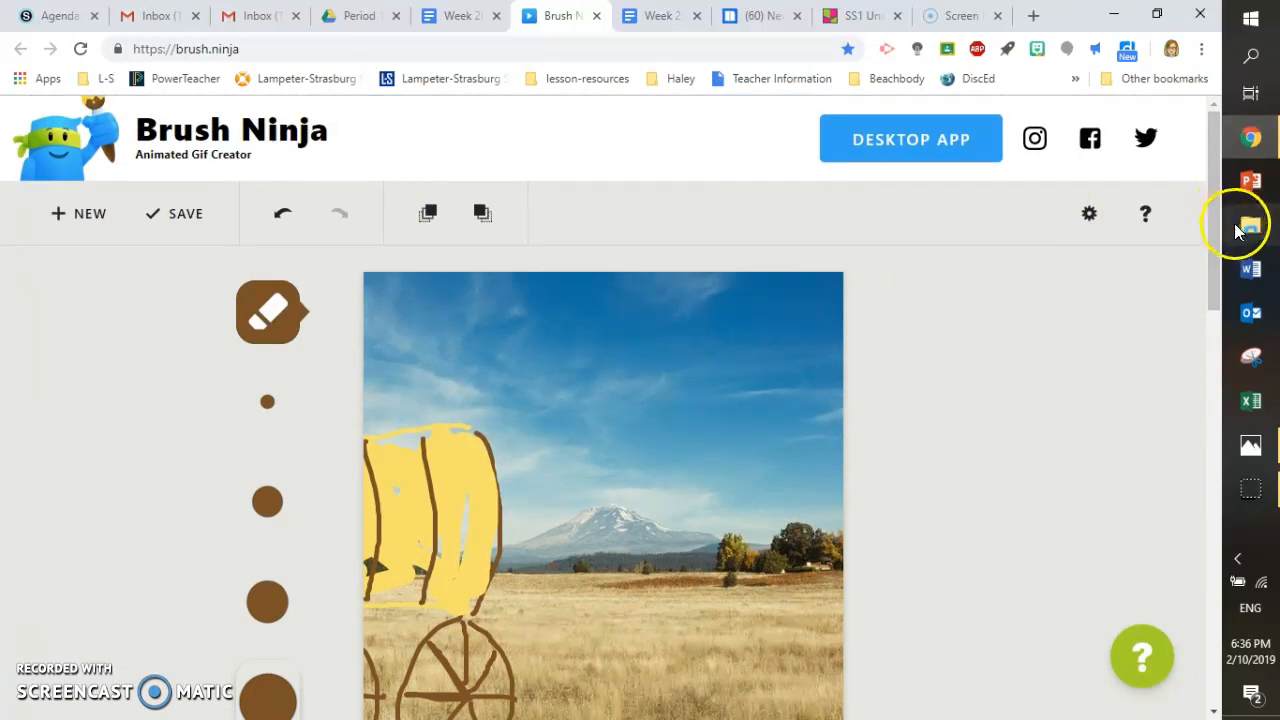
Add the text "Manifest Destiny" in red Arial to the upper sky of frame 1
{"action": "scroll", "coordinate": [1198, 262], "scroll_direction": "down", "scroll_amount": 5}
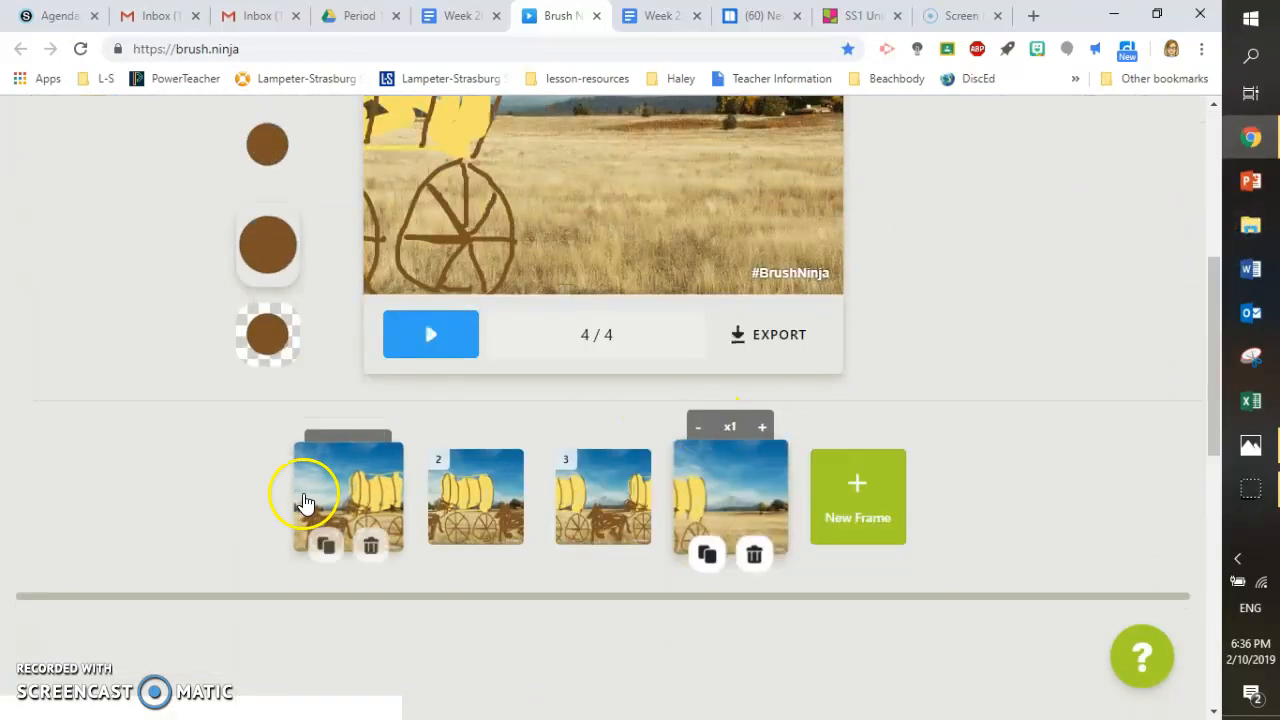
{"action": "left_click", "coordinate": [305, 500]}
{"action": "left_click_drag", "start_coordinate": [1209, 328], "coordinate": [1200, 220]}
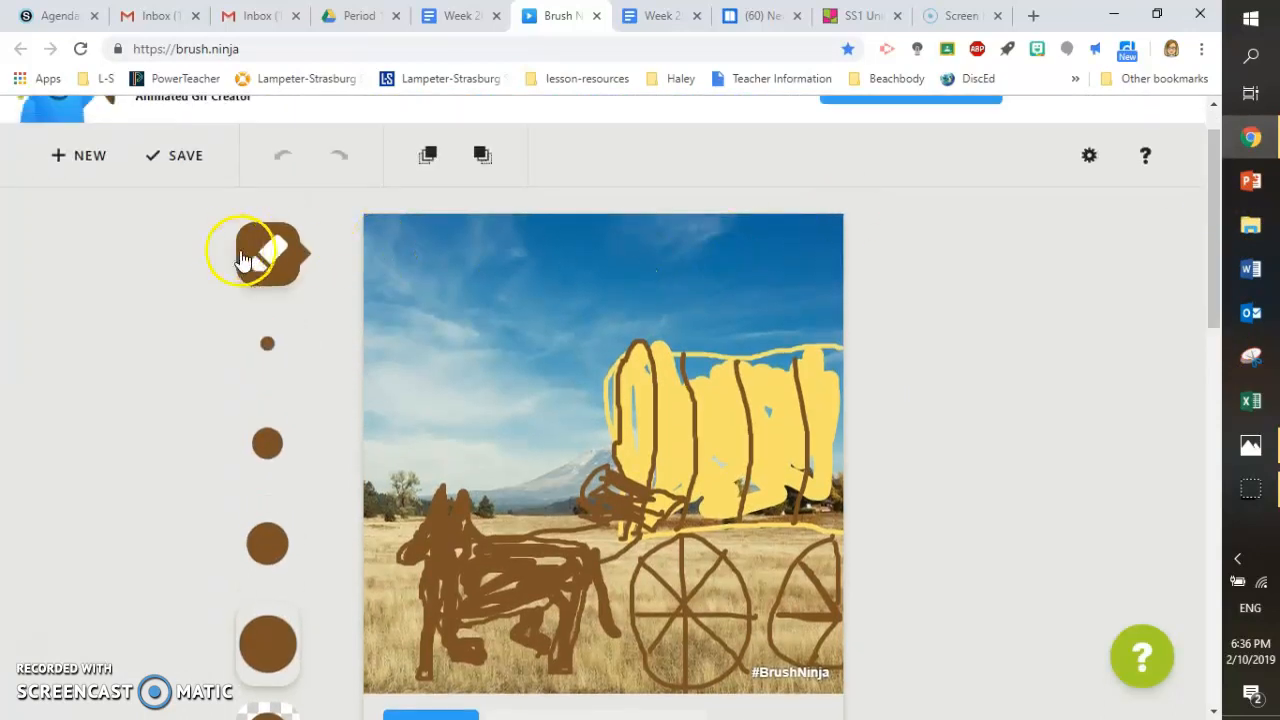
{"action": "left_click", "coordinate": [243, 258]}
{"action": "left_click", "coordinate": [583, 250]}
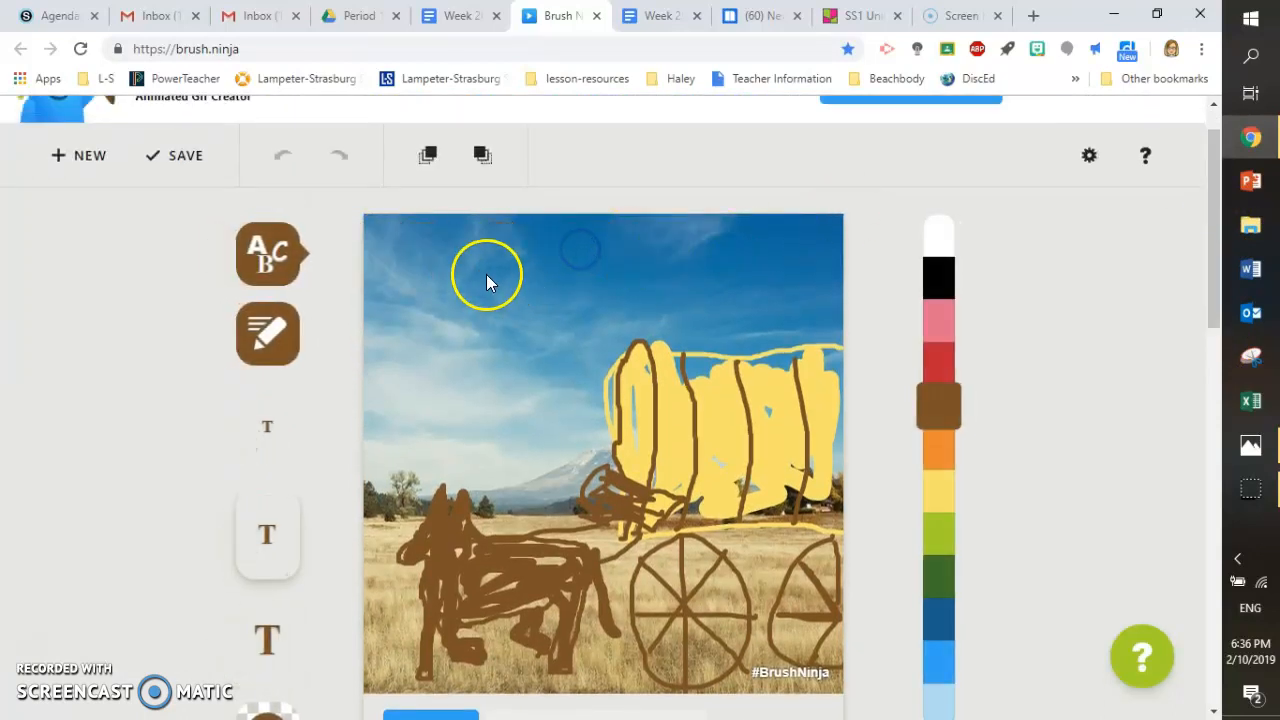
{"action": "left_click", "coordinate": [929, 355]}
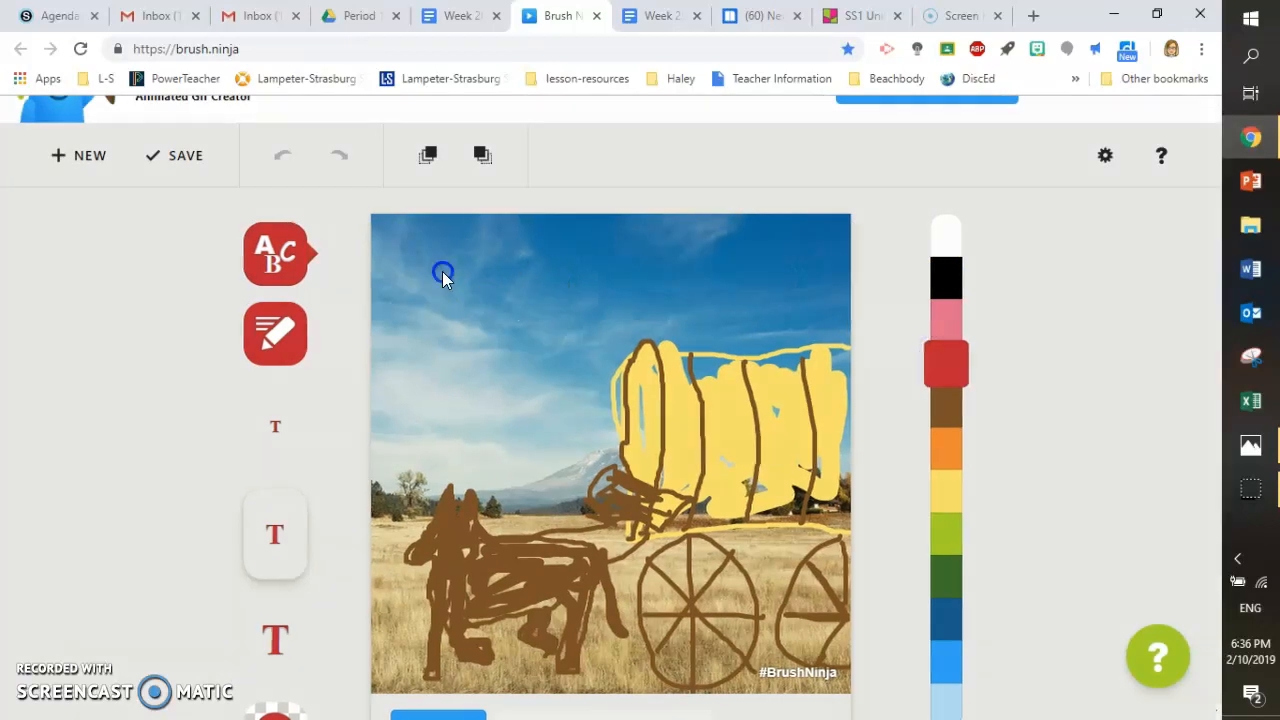
{"action": "left_click", "coordinate": [442, 273]}
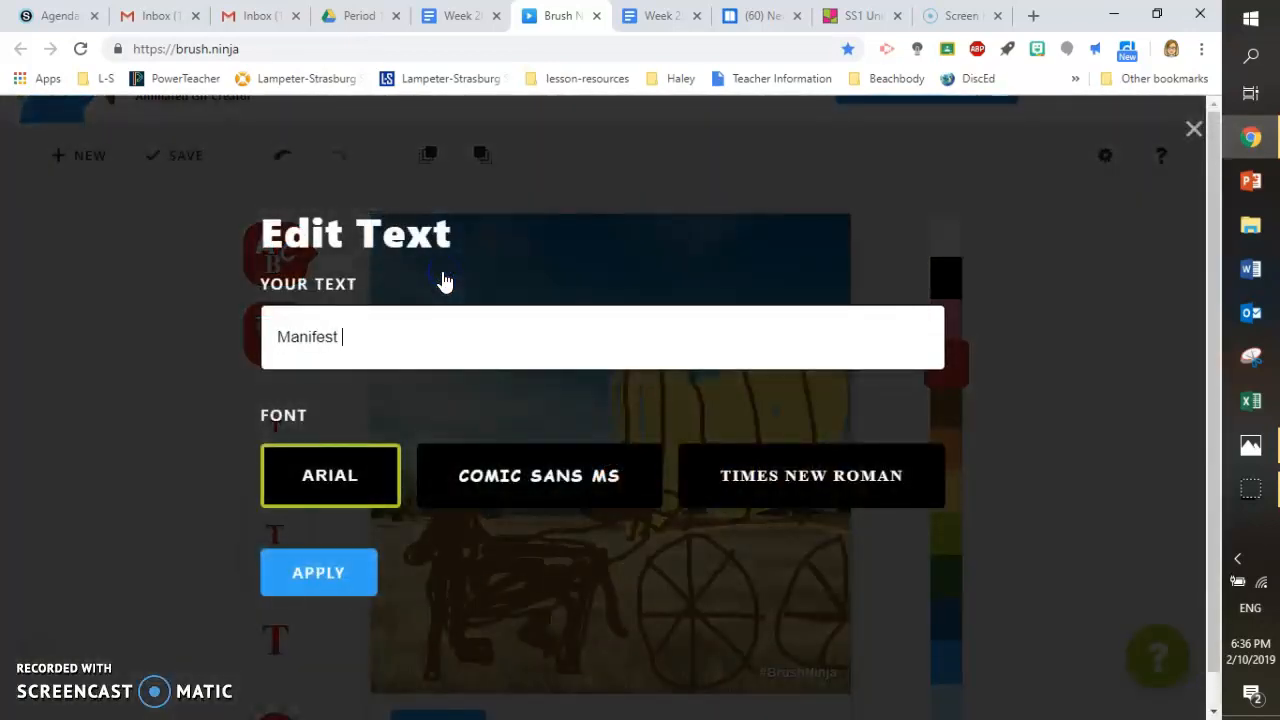
{"action": "left_click", "coordinate": [396, 339]}
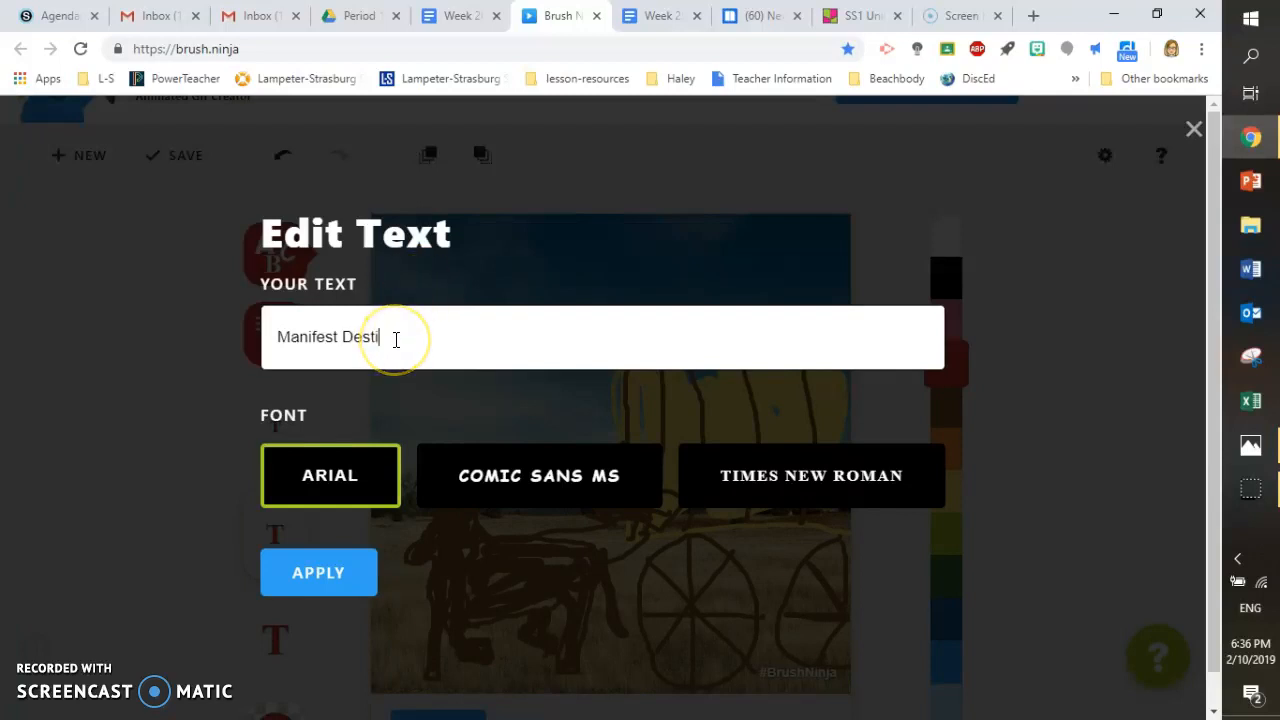
{"action": "left_click", "coordinate": [354, 514]}
{"action": "left_click", "coordinate": [337, 571]}
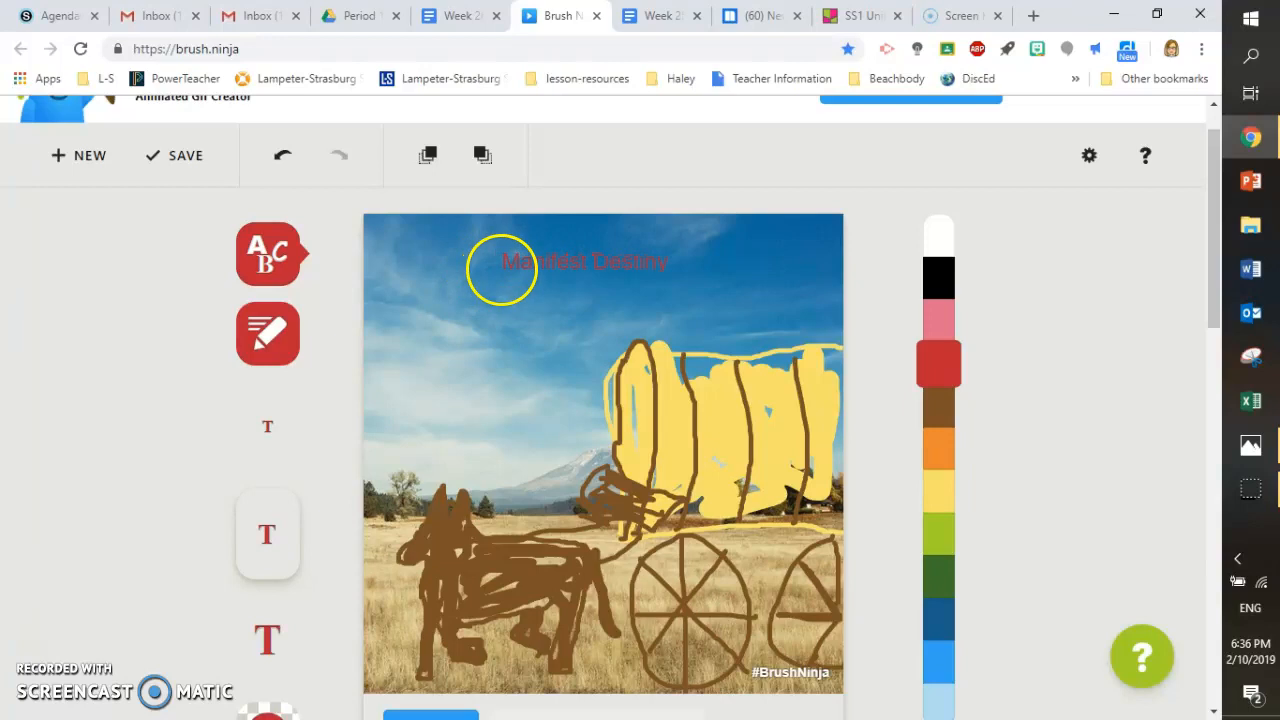
{"action": "left_click", "coordinate": [502, 268]}
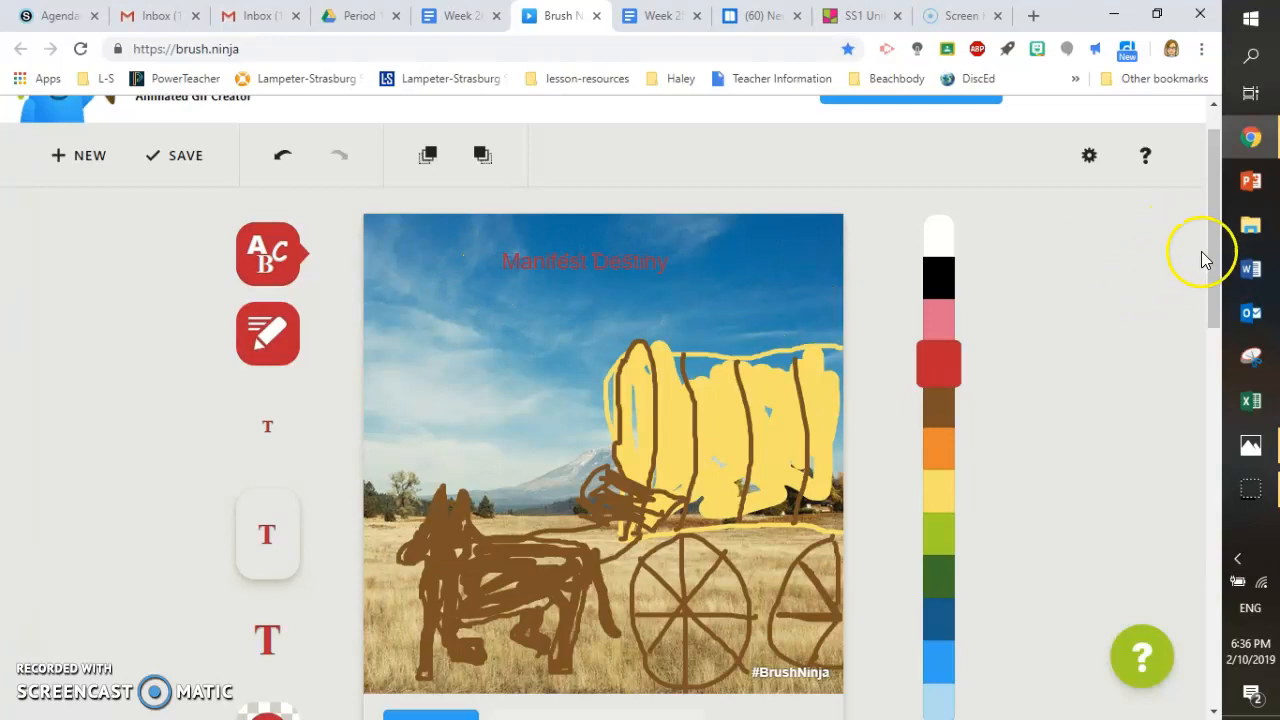
Place the same red "Manifest Destiny" text in the upper sky of frames 2, 3 and 4
{"action": "scroll", "coordinate": [1189, 300], "scroll_direction": "down", "scroll_amount": 4}
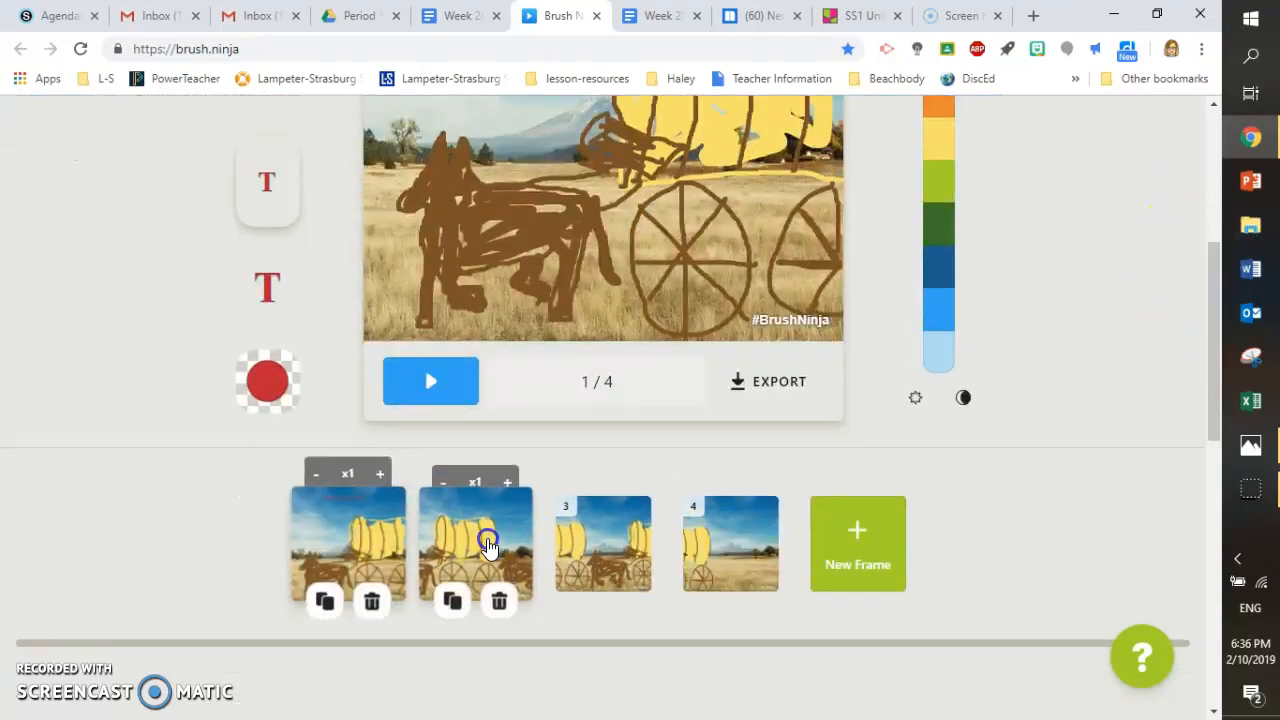
{"action": "left_click", "coordinate": [488, 543]}
{"action": "left_click_drag", "start_coordinate": [1213, 272], "coordinate": [1193, 155]}
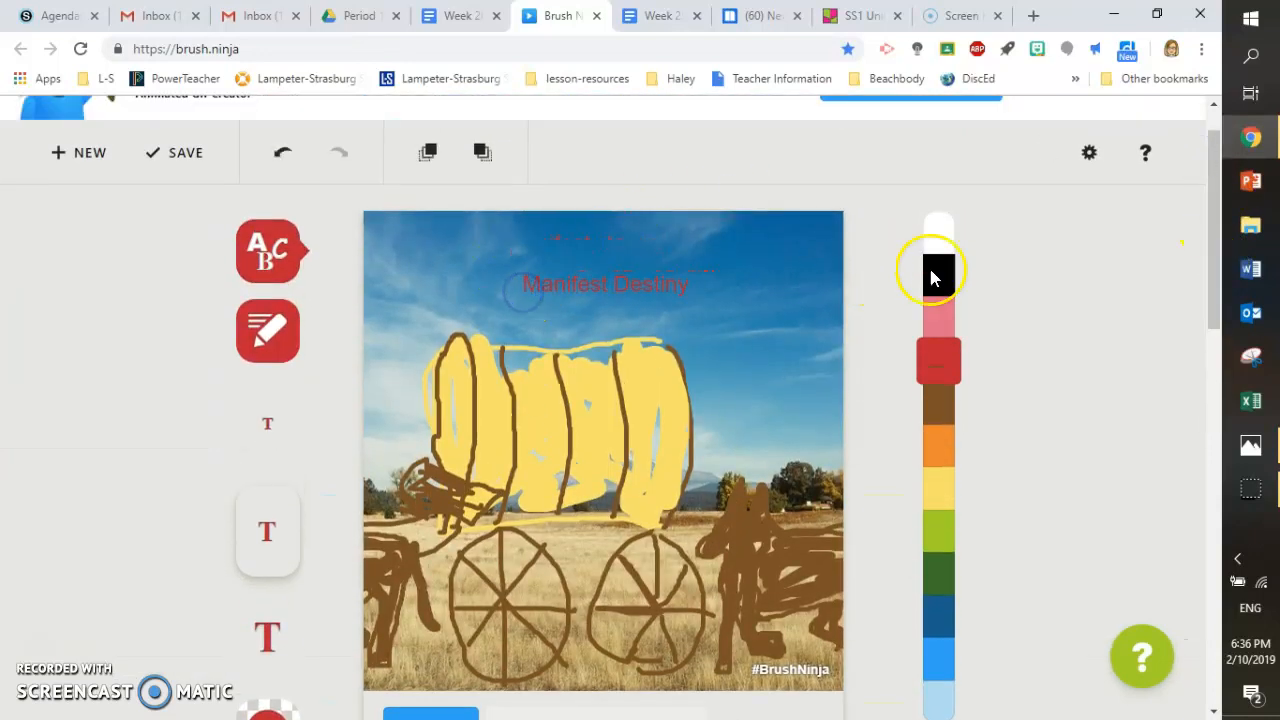
{"action": "left_click_drag", "start_coordinate": [1205, 240], "coordinate": [1180, 400]}
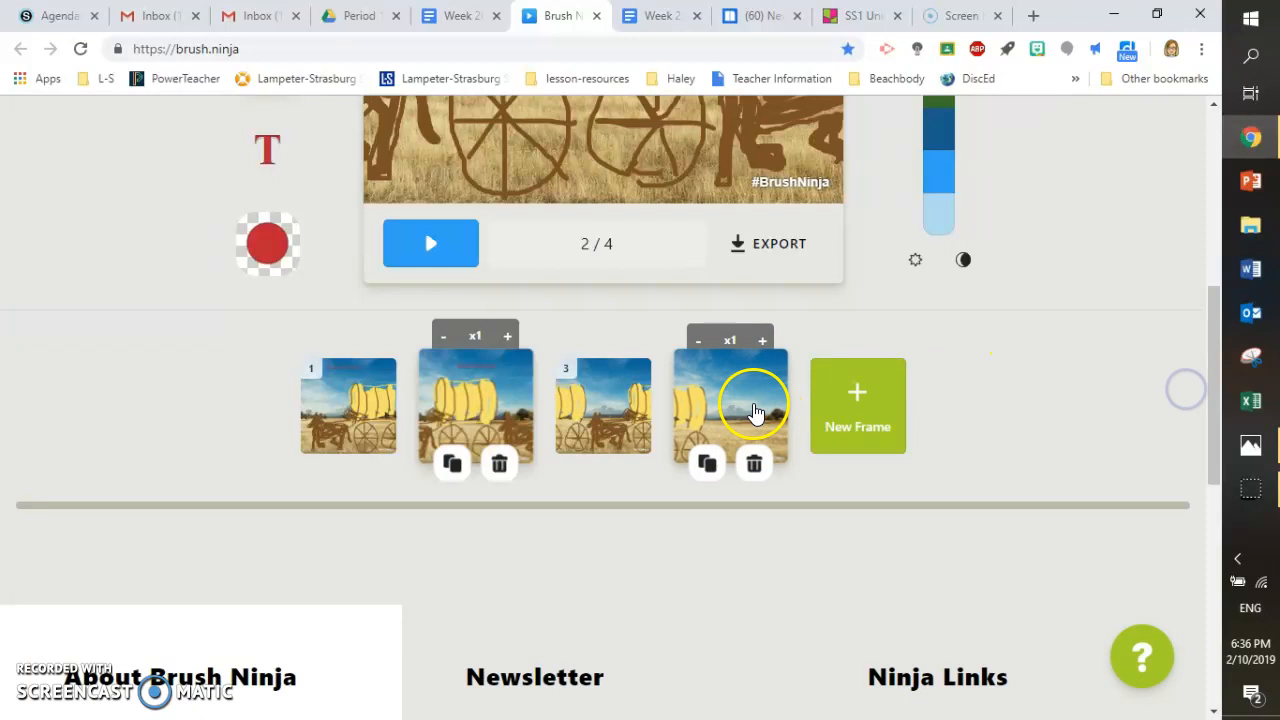
{"action": "left_click", "coordinate": [607, 416]}
{"action": "left_click_drag", "start_coordinate": [1200, 308], "coordinate": [722, 160]}
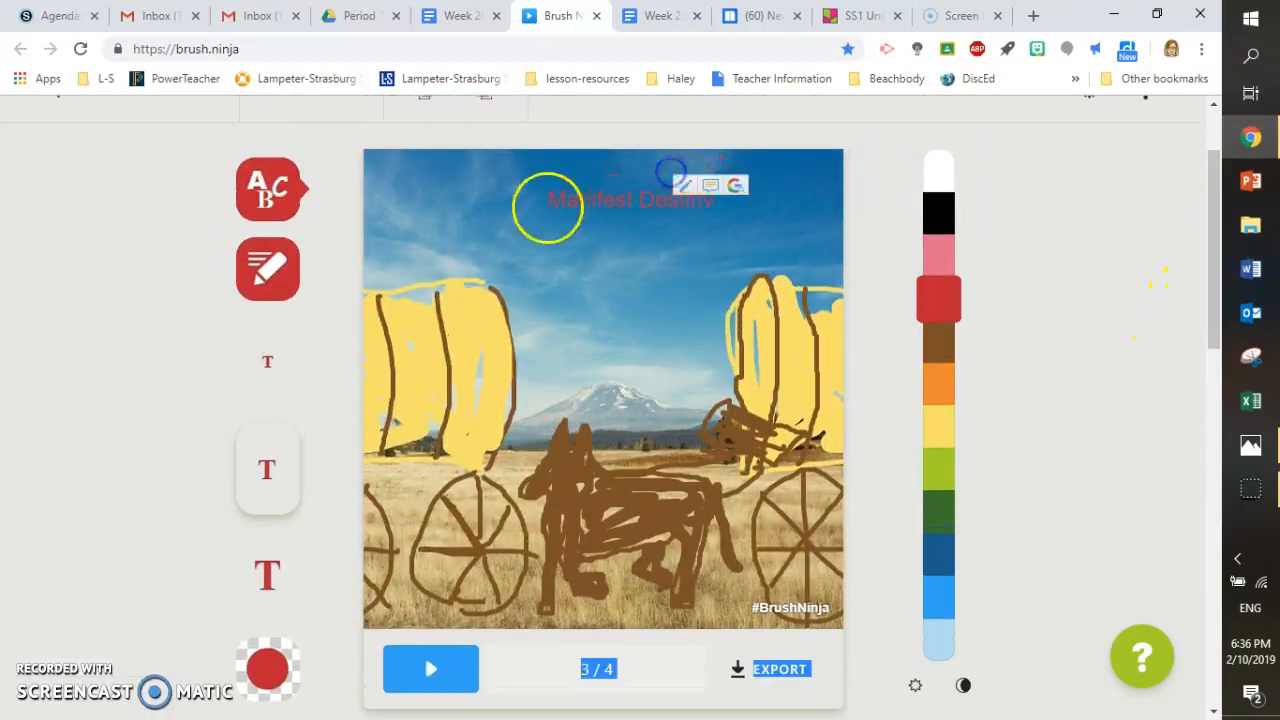
{"action": "left_click", "coordinate": [545, 219]}
{"action": "left_click_drag", "start_coordinate": [1205, 246], "coordinate": [1197, 389]}
{"action": "left_click", "coordinate": [731, 368]}
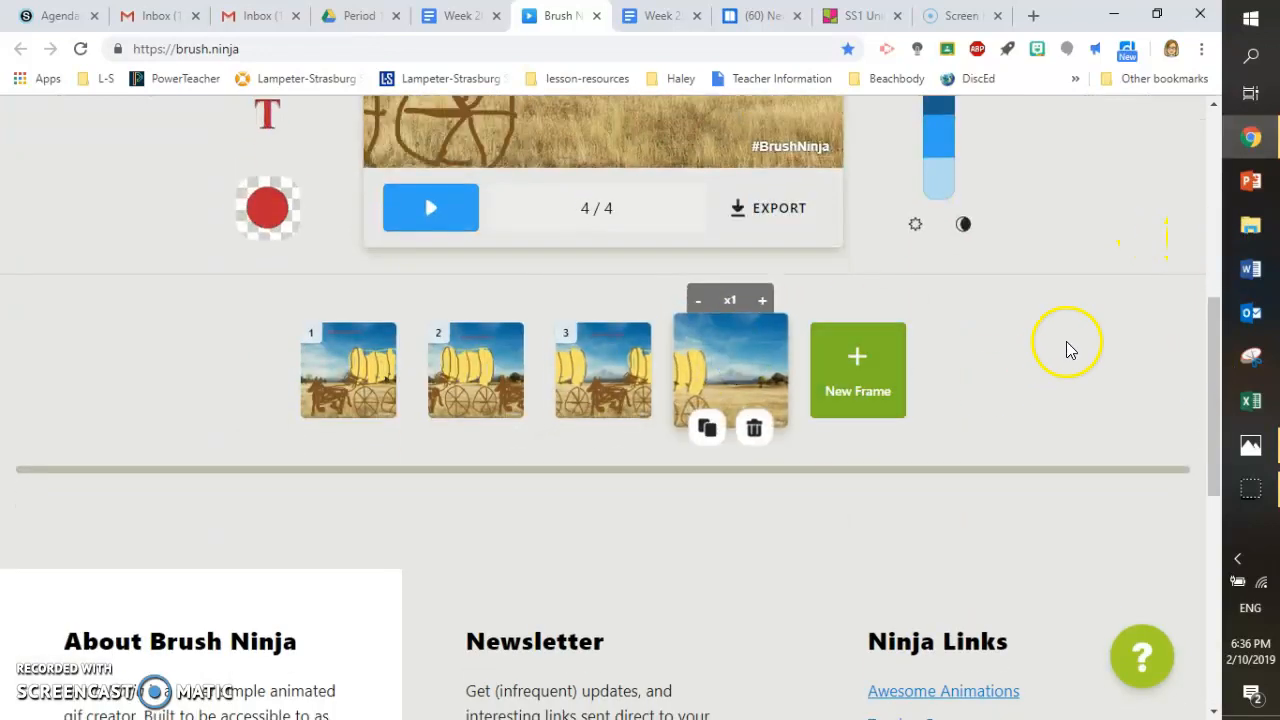
{"action": "left_click_drag", "start_coordinate": [1214, 323], "coordinate": [1192, 168]}
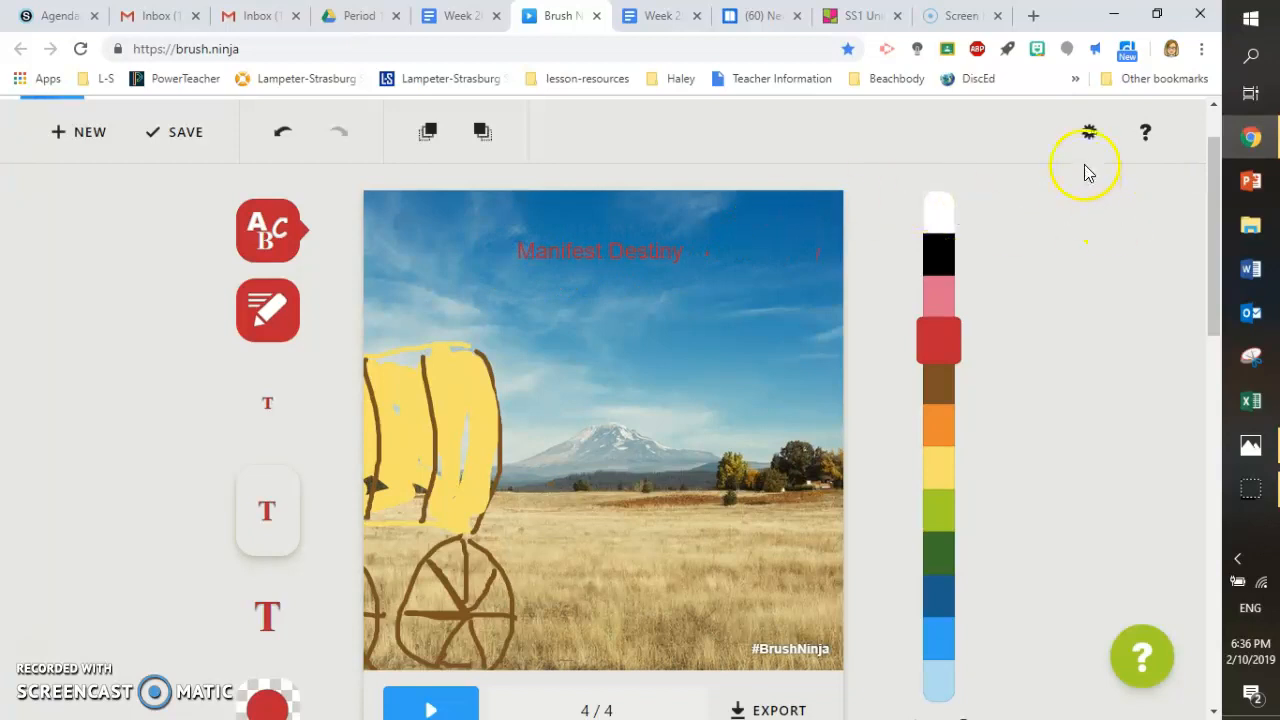
Play the titled four-frame animation as a preview, stop it, and save the animation
{"action": "left_click_drag", "start_coordinate": [1209, 171], "coordinate": [1213, 186]}
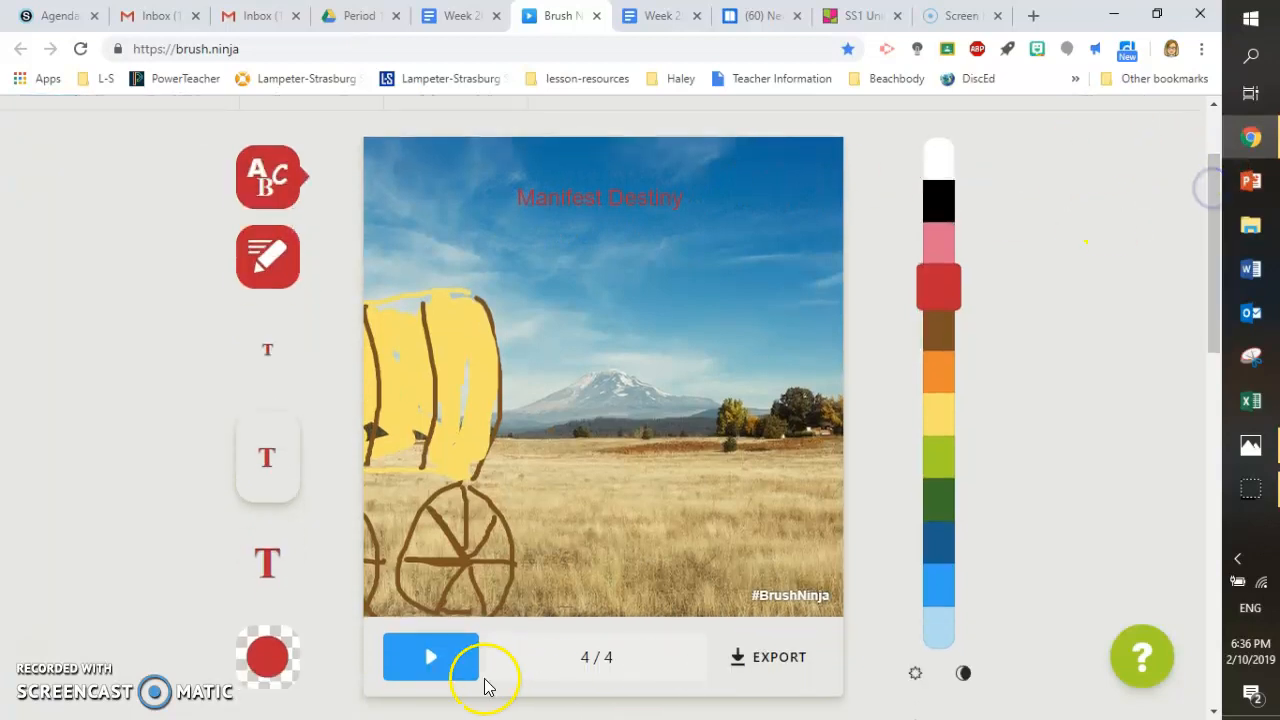
{"action": "left_click", "coordinate": [430, 655]}
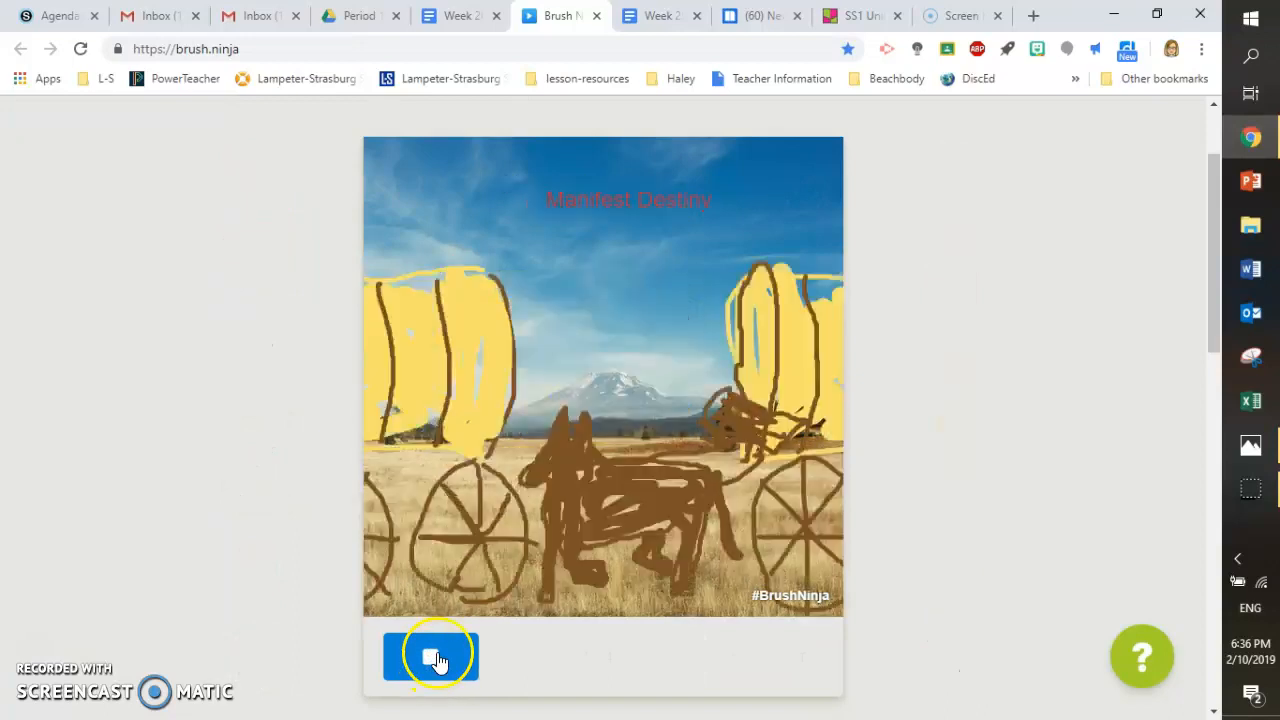
{"action": "left_click_drag", "start_coordinate": [1218, 258], "coordinate": [1188, 190]}
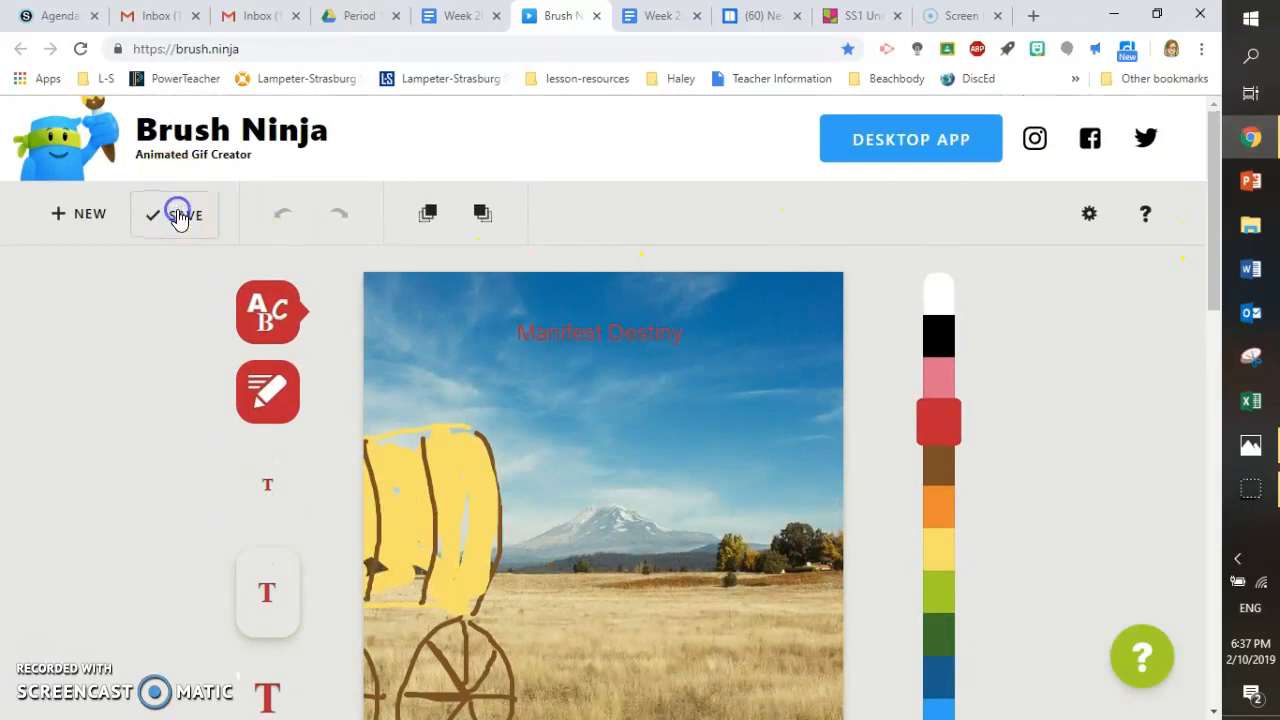
Export the animation as an Animated GIF and save the generated file to the computer
{"action": "left_click_drag", "start_coordinate": [1214, 223], "coordinate": [1199, 302]}
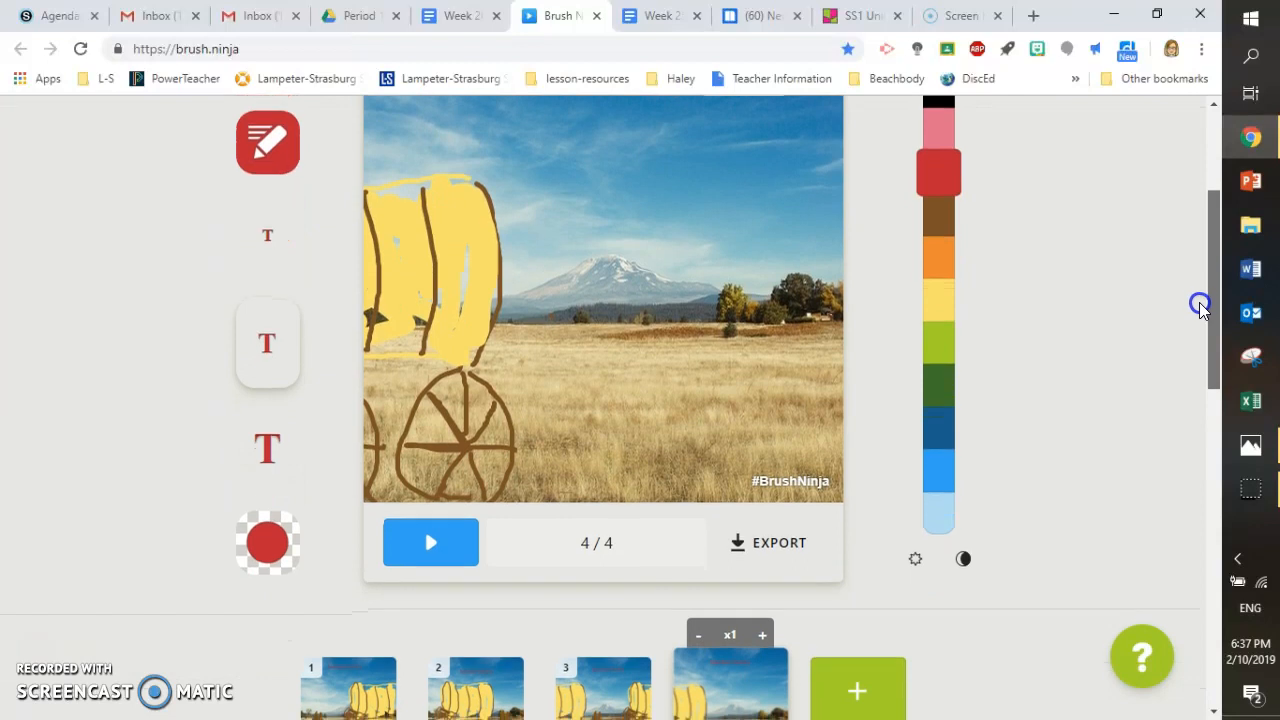
{"action": "left_click", "coordinate": [779, 546]}
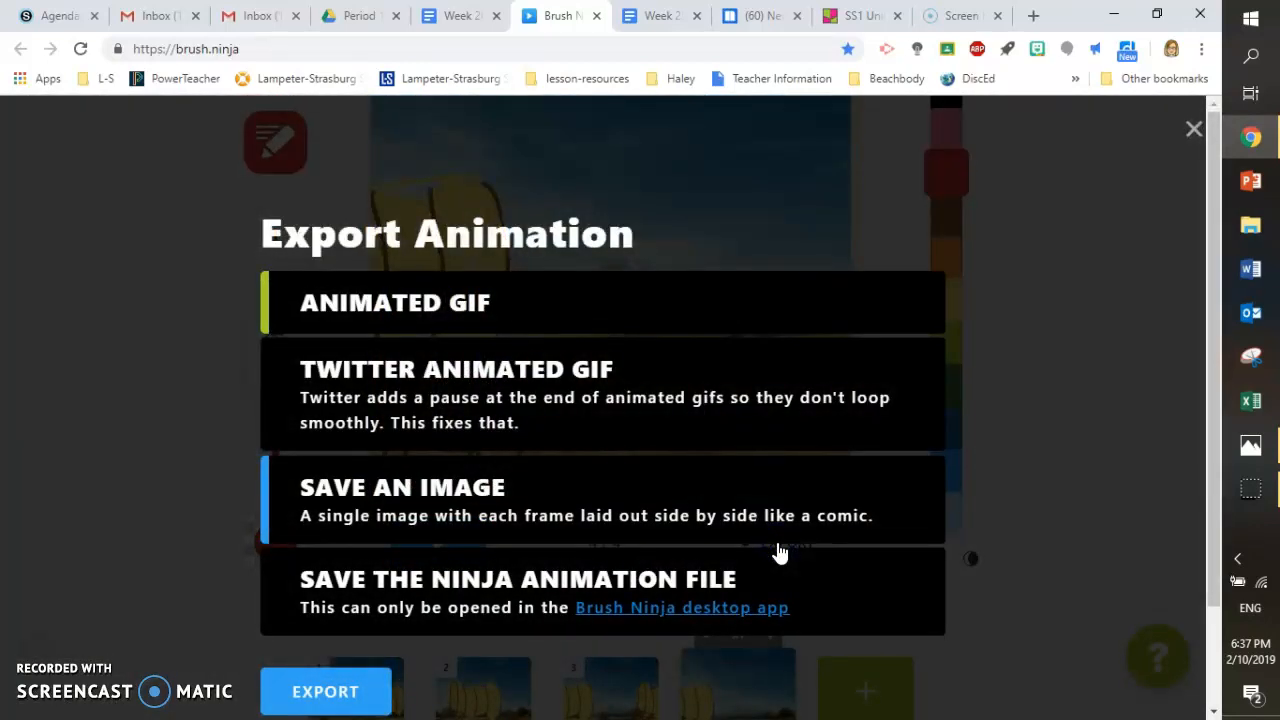
{"action": "left_click", "coordinate": [439, 394]}
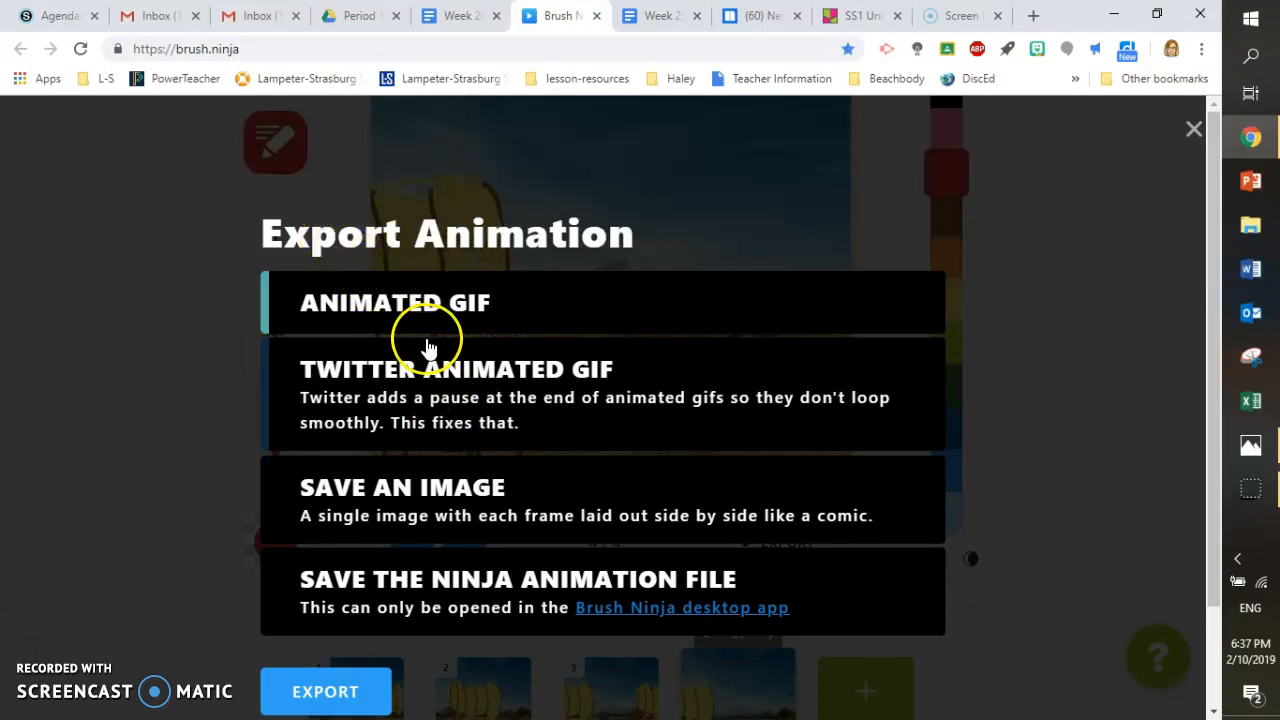
{"action": "scroll", "coordinate": [1211, 237], "scroll_direction": "down", "scroll_amount": 1}
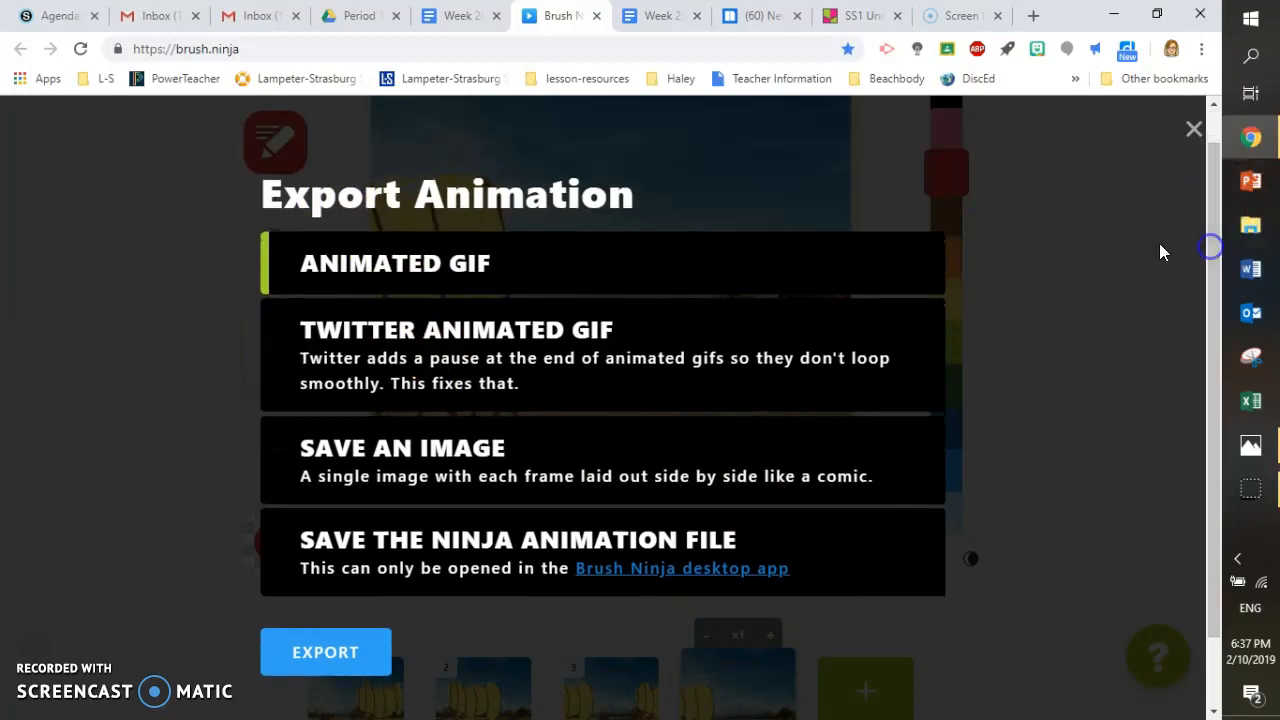
{"action": "left_click", "coordinate": [320, 665]}
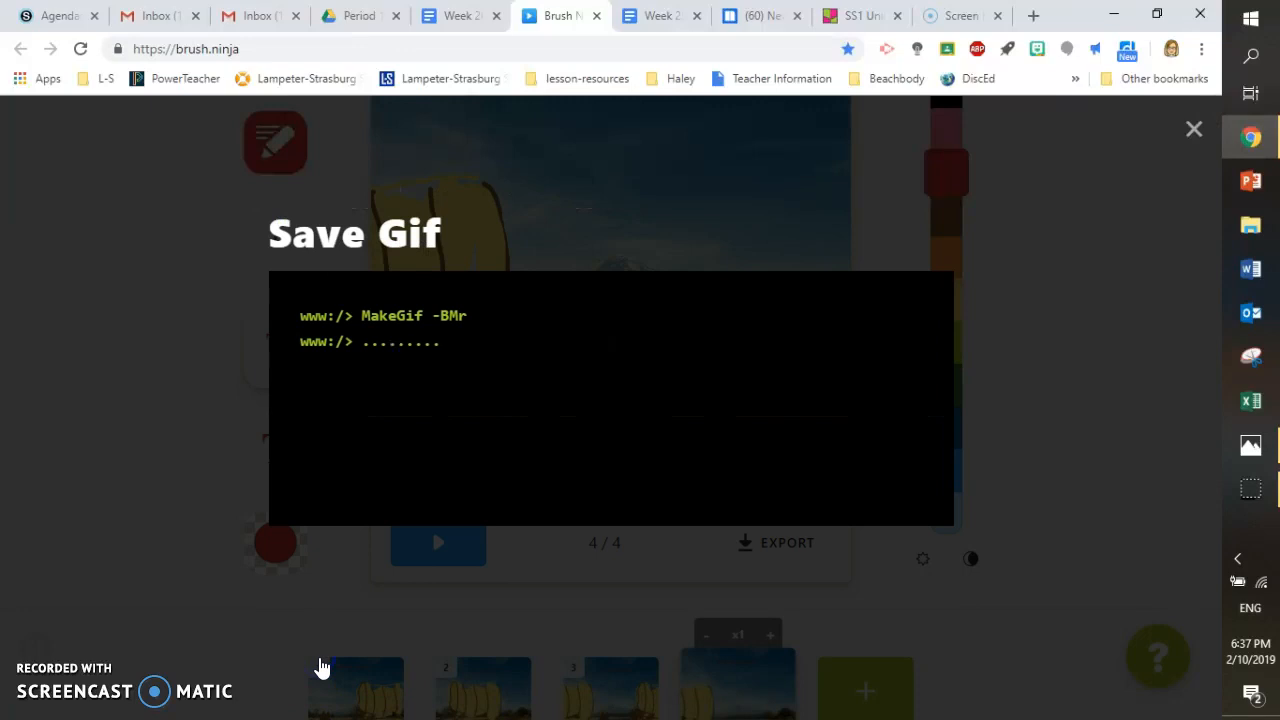
{"action": "left_click", "coordinate": [389, 368]}
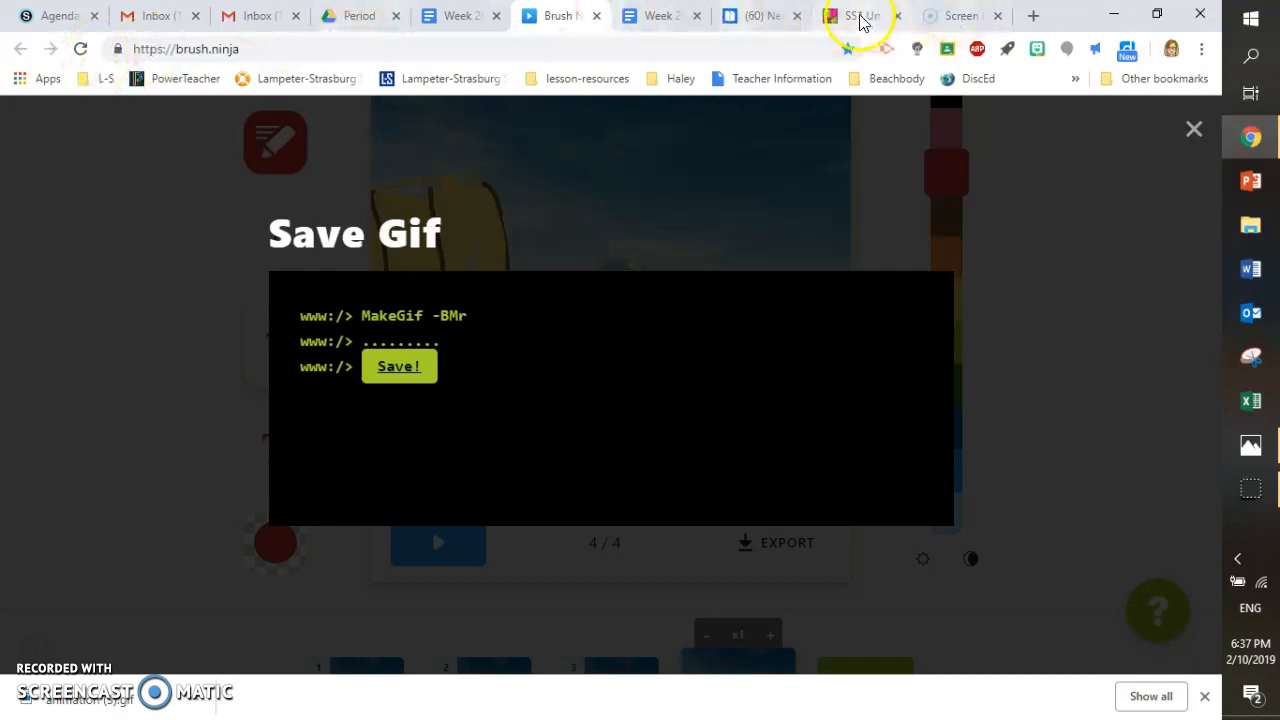
Switch to the Week 26 agenda in Google Docs and open its link to the class padlet for Unit 8 vocabulary word animations
{"action": "left_click", "coordinate": [462, 15]}
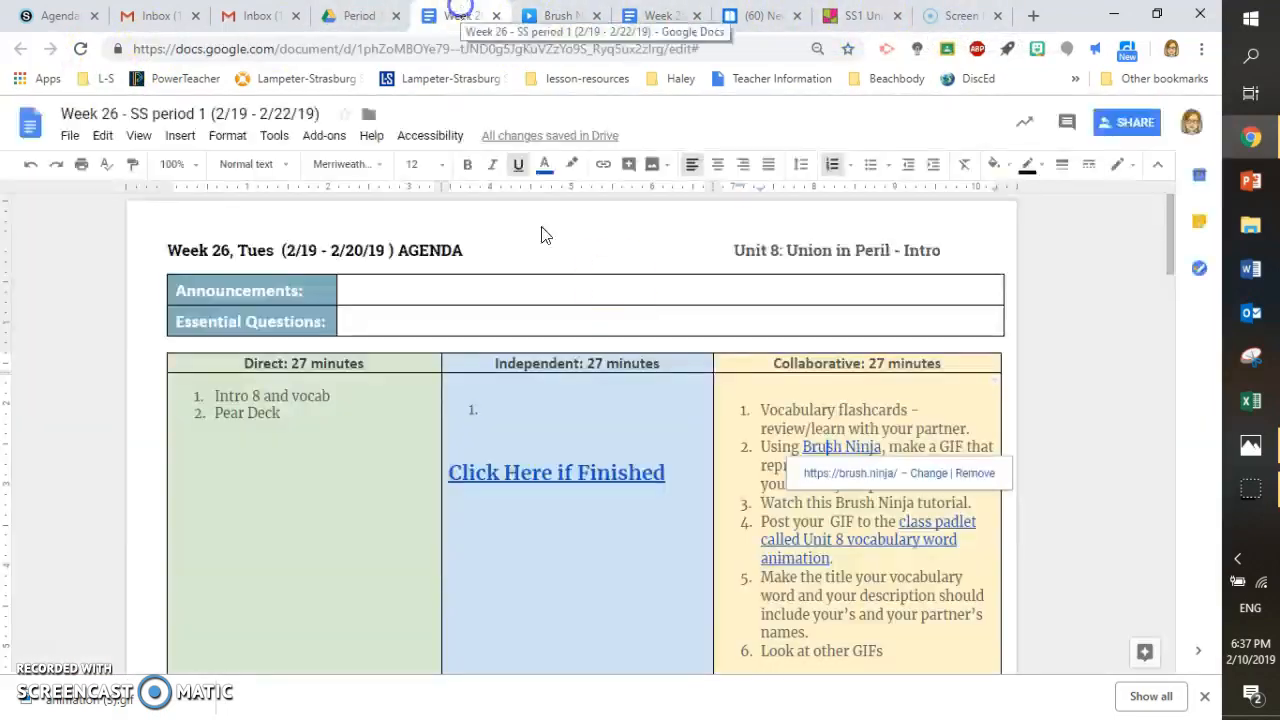
{"action": "left_click", "coordinate": [928, 522]}
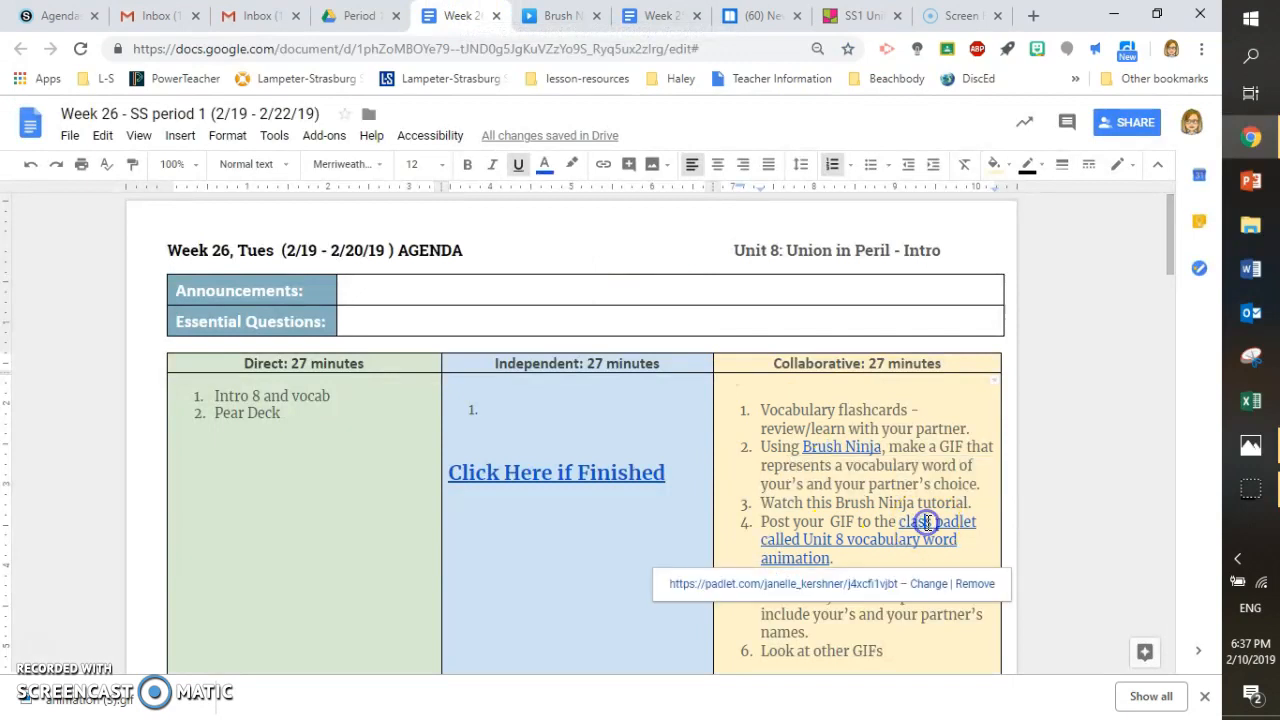
{"action": "left_click", "coordinate": [816, 588]}
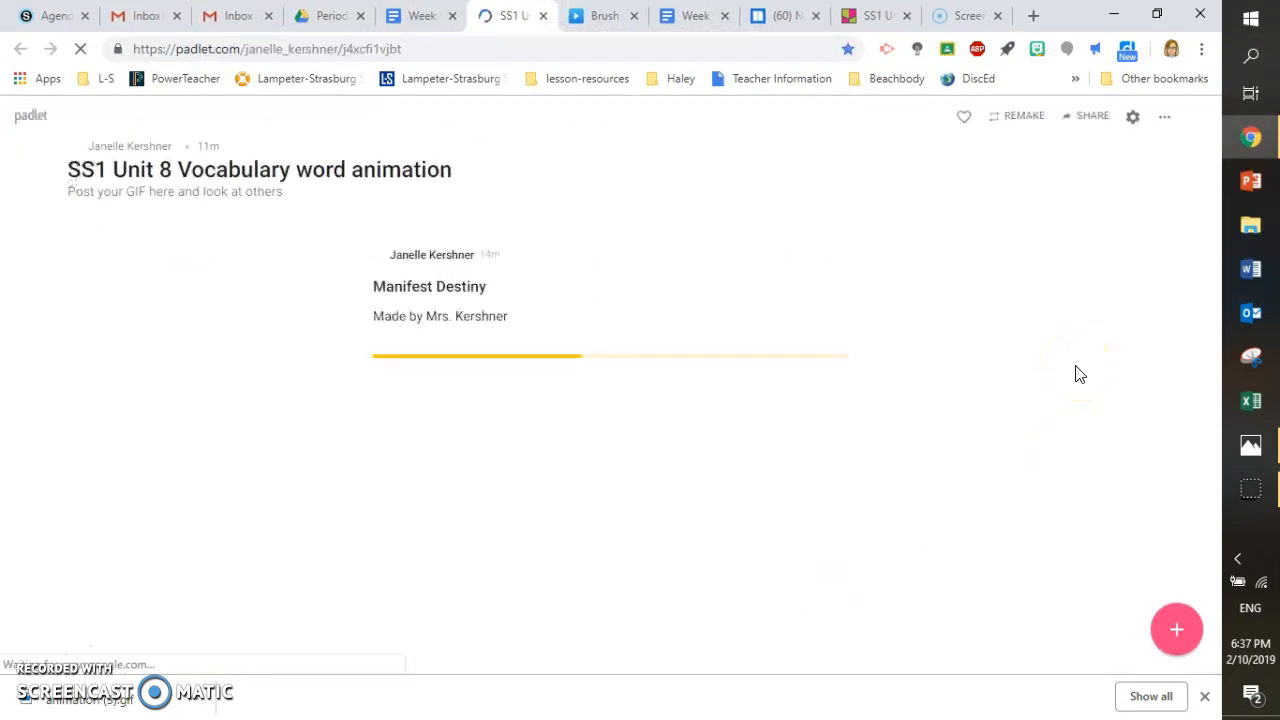
Create a new post on the padlet titled "Manifest Destiny" with the description "Made by"
{"action": "left_click_drag", "start_coordinate": [1213, 365], "coordinate": [1174, 576]}
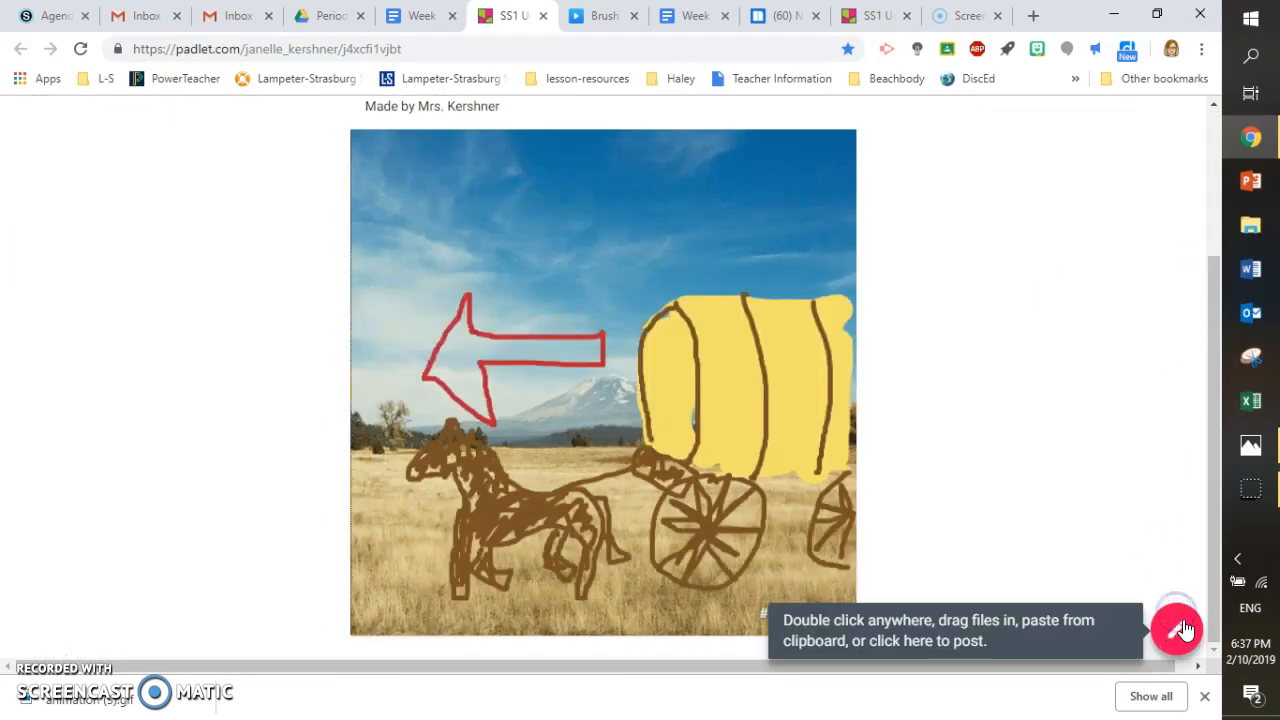
{"action": "left_click", "coordinate": [1178, 627]}
{"action": "mouse_move", "coordinate": [1210, 354]}
{"action": "left_mouse_down"}
{"action": "mouse_move", "coordinate": [1200, 434]}
{"action": "mouse_move", "coordinate": [1194, 349]}
{"action": "left_mouse_up"}
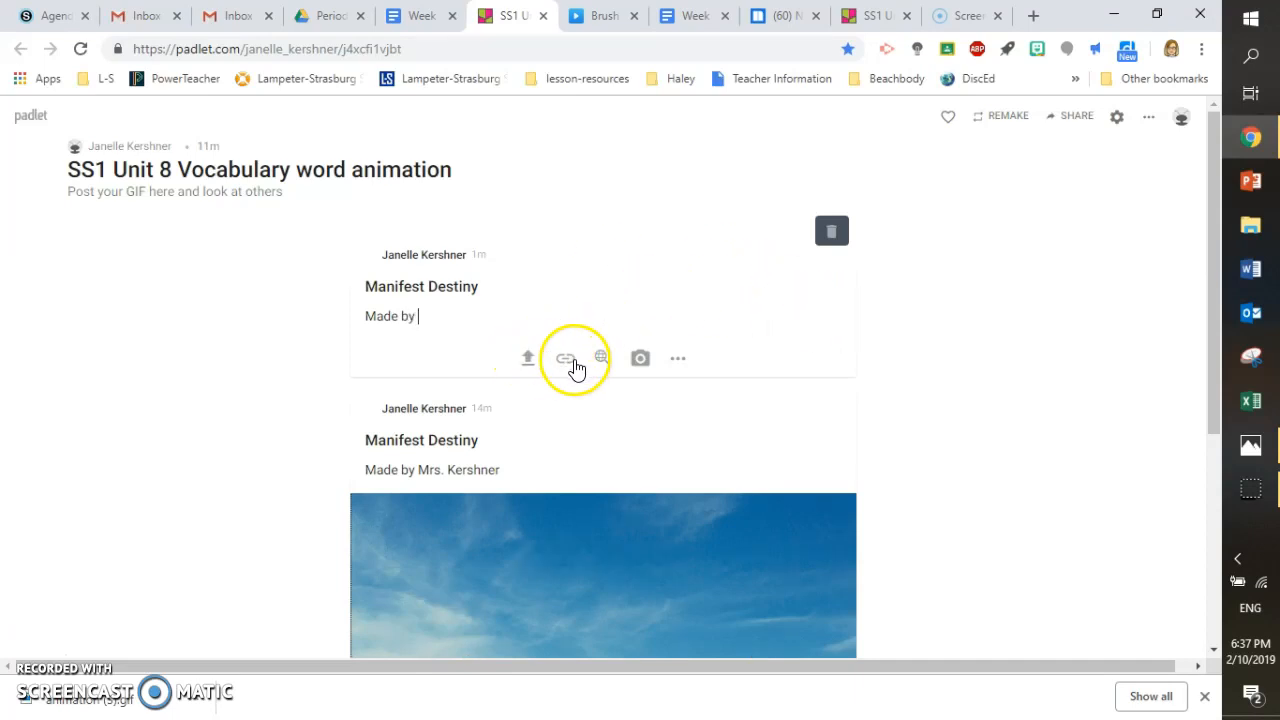
{"action": "left_click", "coordinate": [529, 359]}
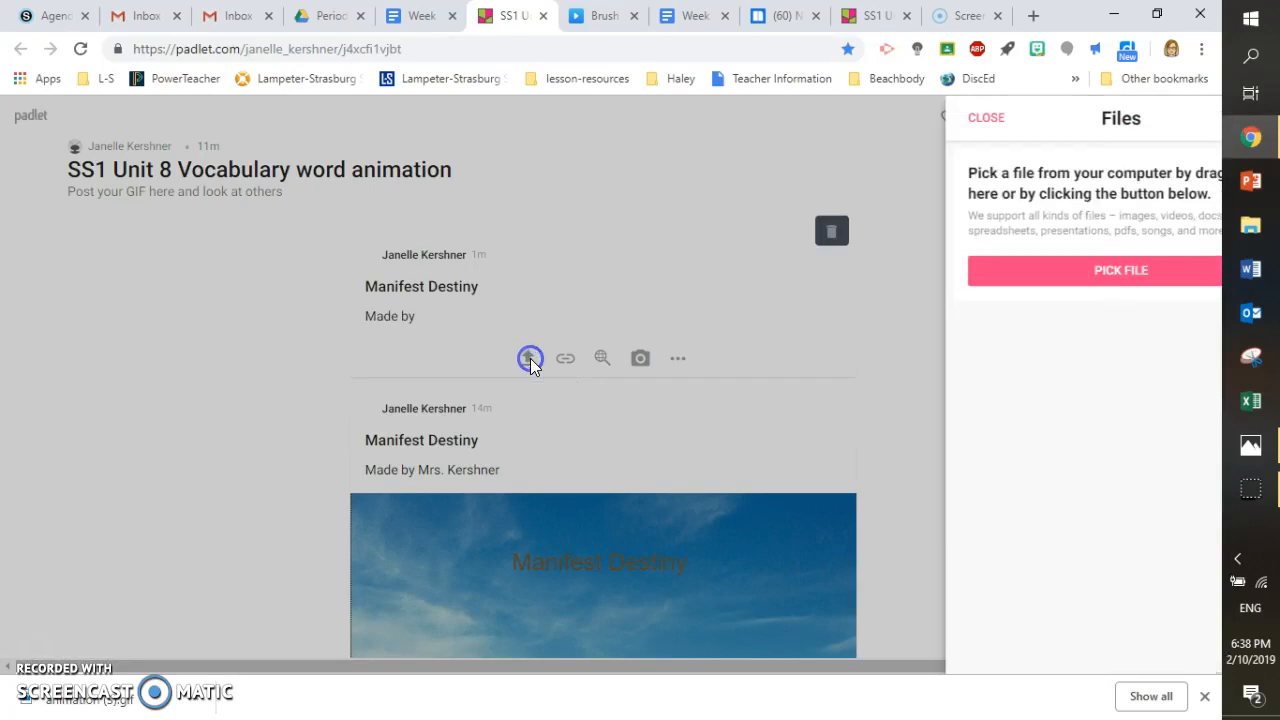
{"action": "left_click", "coordinate": [946, 424]}
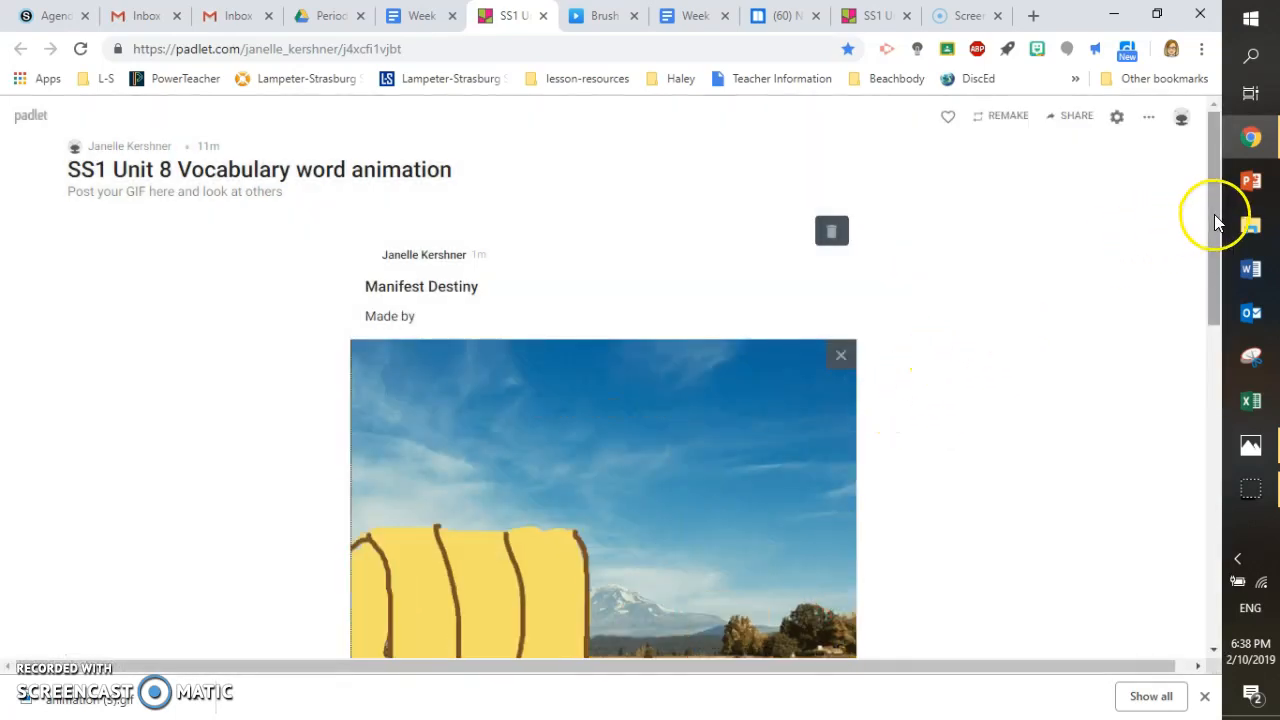
{"action": "left_click_drag", "start_coordinate": [1214, 214], "coordinate": [1138, 165]}
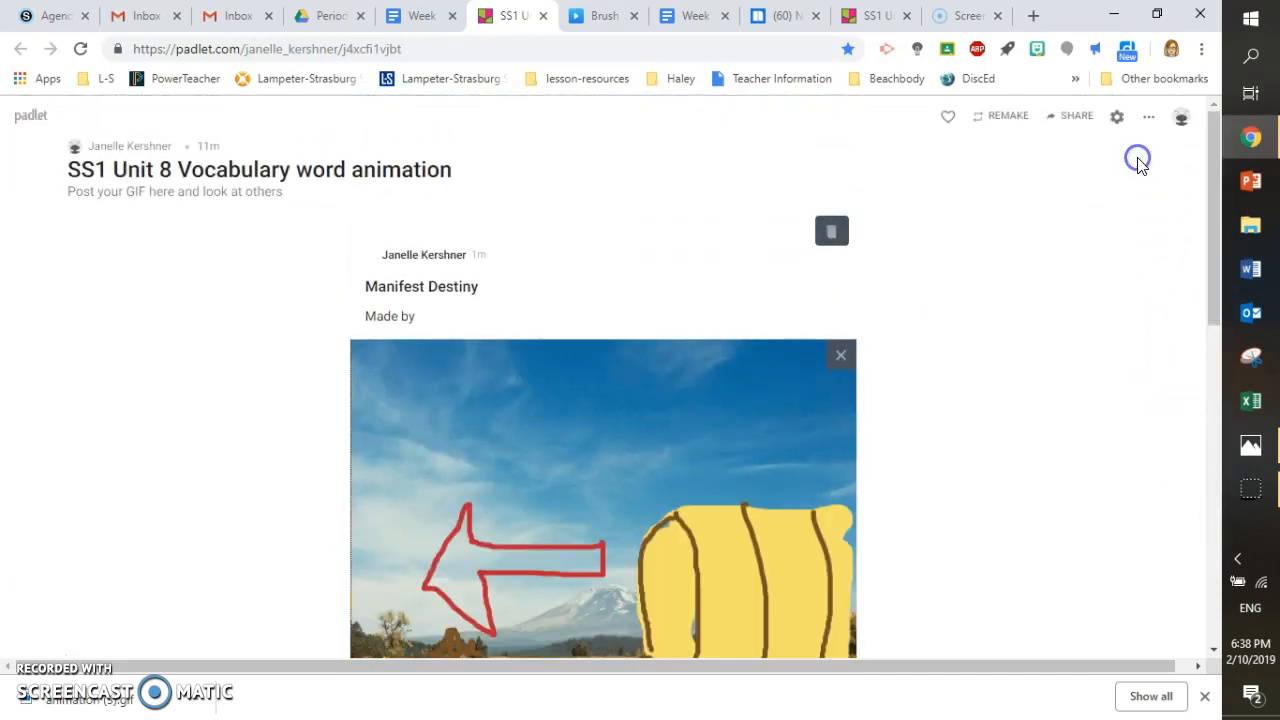
{"action": "left_click", "coordinate": [840, 355]}
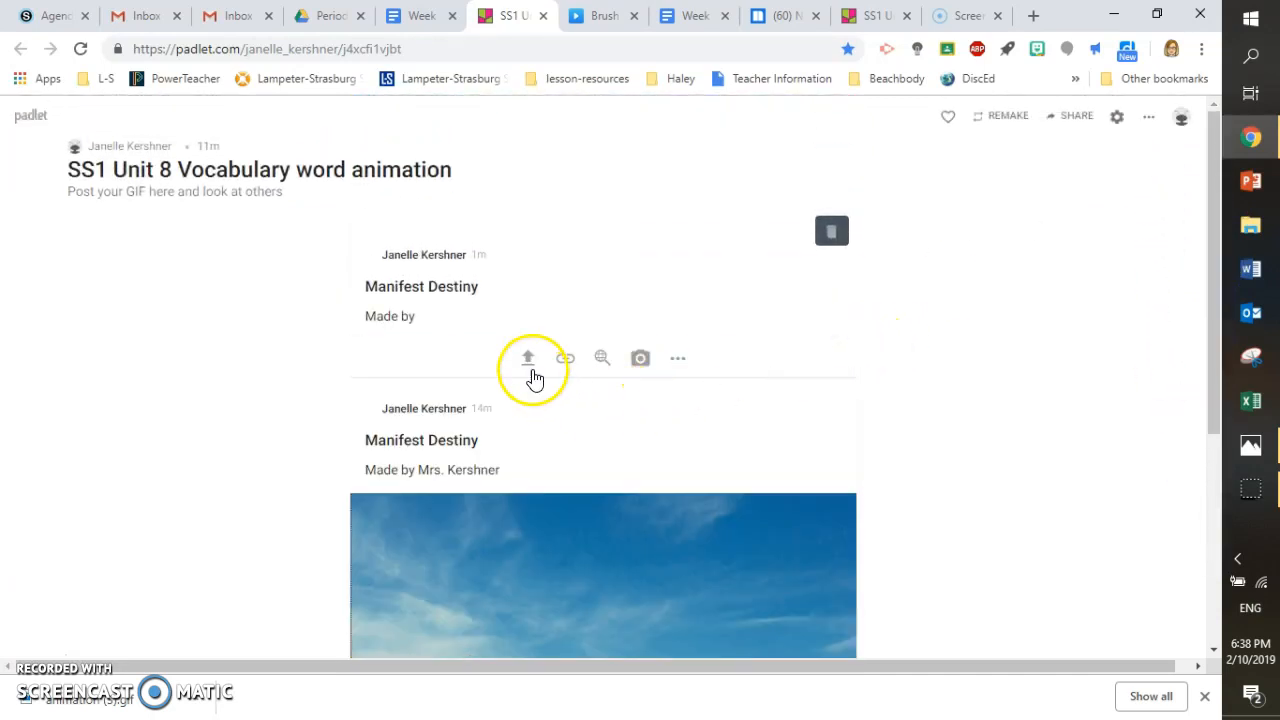
Start a computer file upload for the new "Manifest Destiny" post and browse the Downloads folder for the exported GIF
{"action": "left_click", "coordinate": [679, 362]}
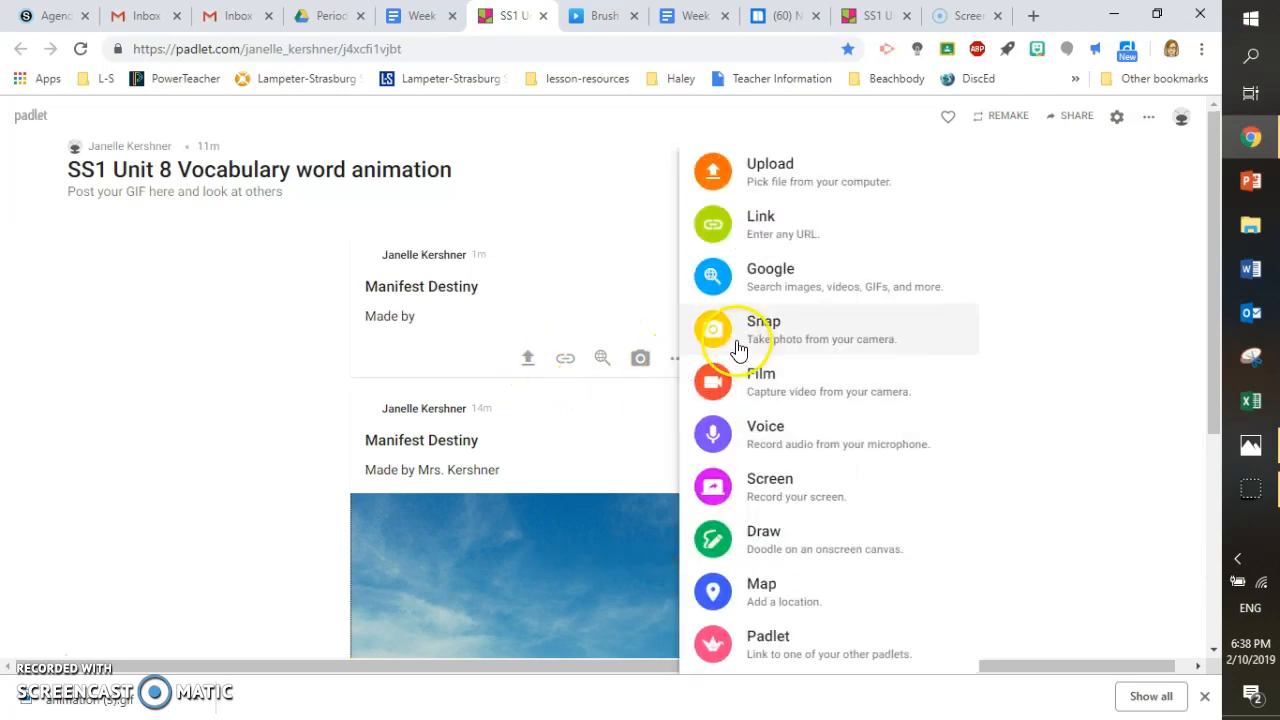
{"action": "left_click", "coordinate": [791, 180]}
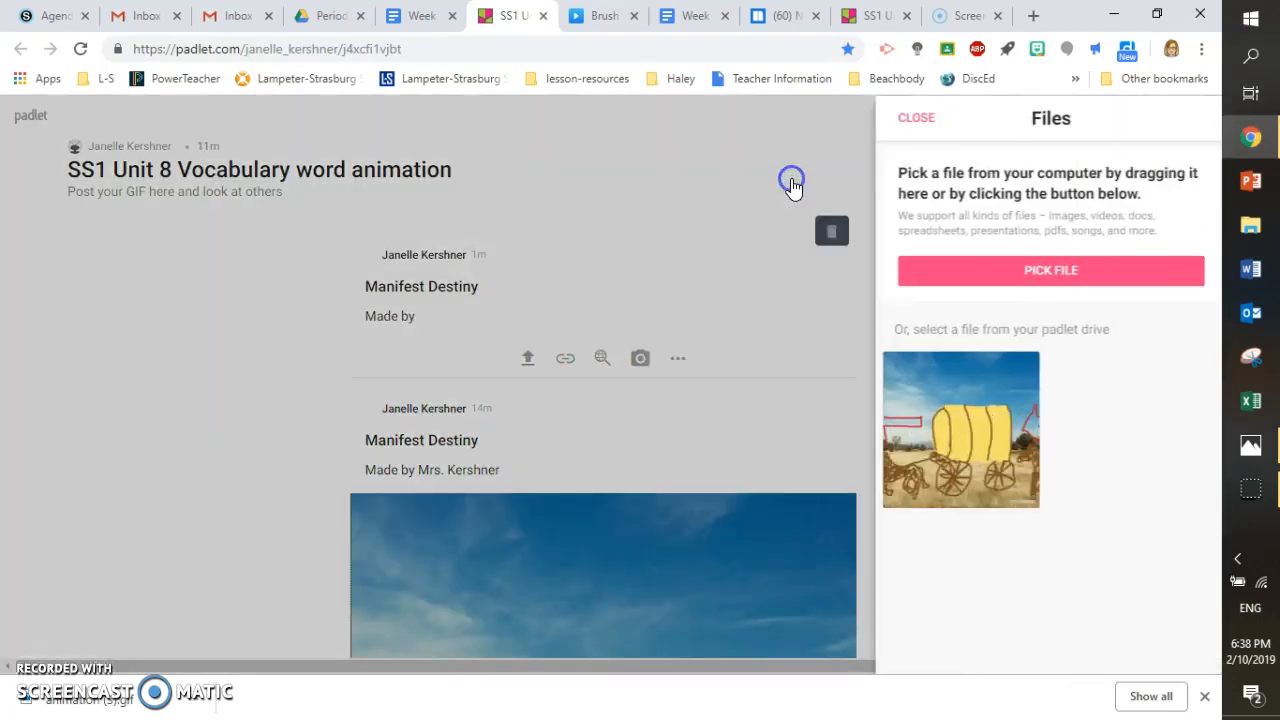
{"action": "left_click", "coordinate": [1007, 276]}
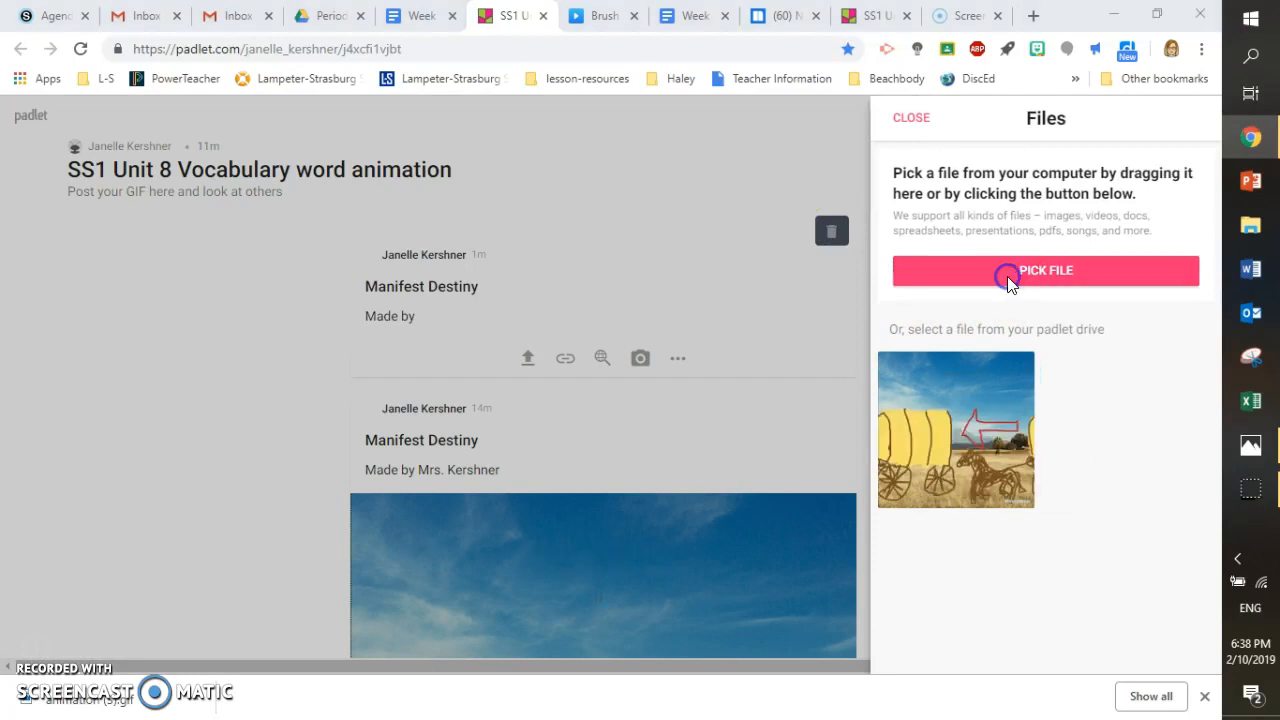
{"action": "left_click_drag", "start_coordinate": [379, 121], "coordinate": [378, 171]}
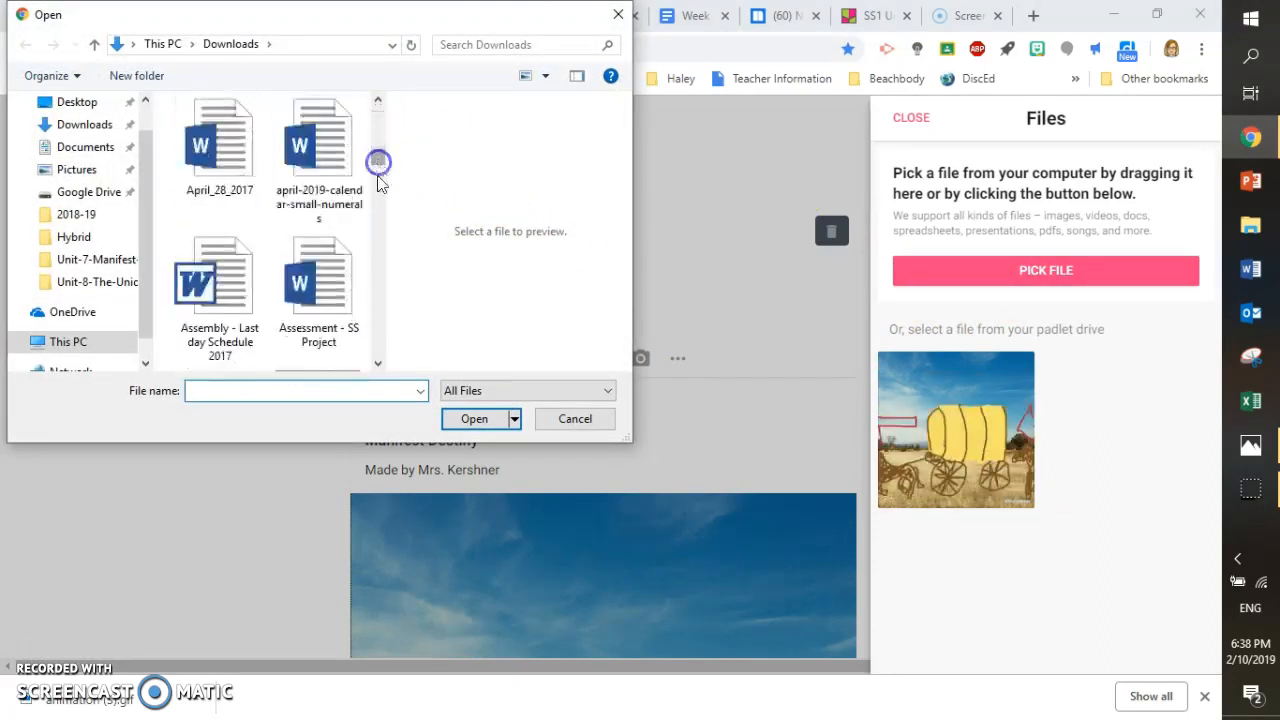
{"action": "left_click", "coordinate": [373, 366]}
{"action": "left_click_drag", "start_coordinate": [373, 366], "coordinate": [379, 365]}
{"action": "left_click_drag", "start_coordinate": [379, 193], "coordinate": [389, 235]}
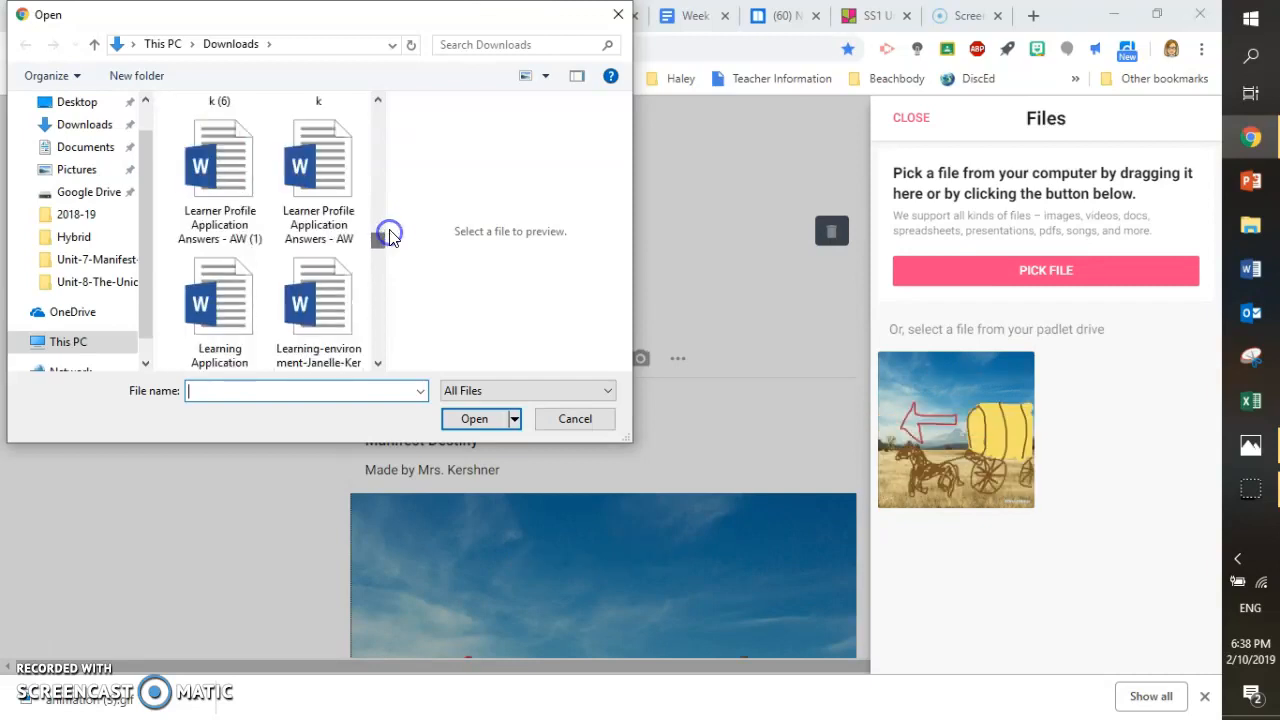
Search the Downloads folder for "animation", attach the exported wagon GIF to the new post, and view the posted animation
{"action": "left_click", "coordinate": [457, 42]}
{"action": "type", "text": "animatio"}
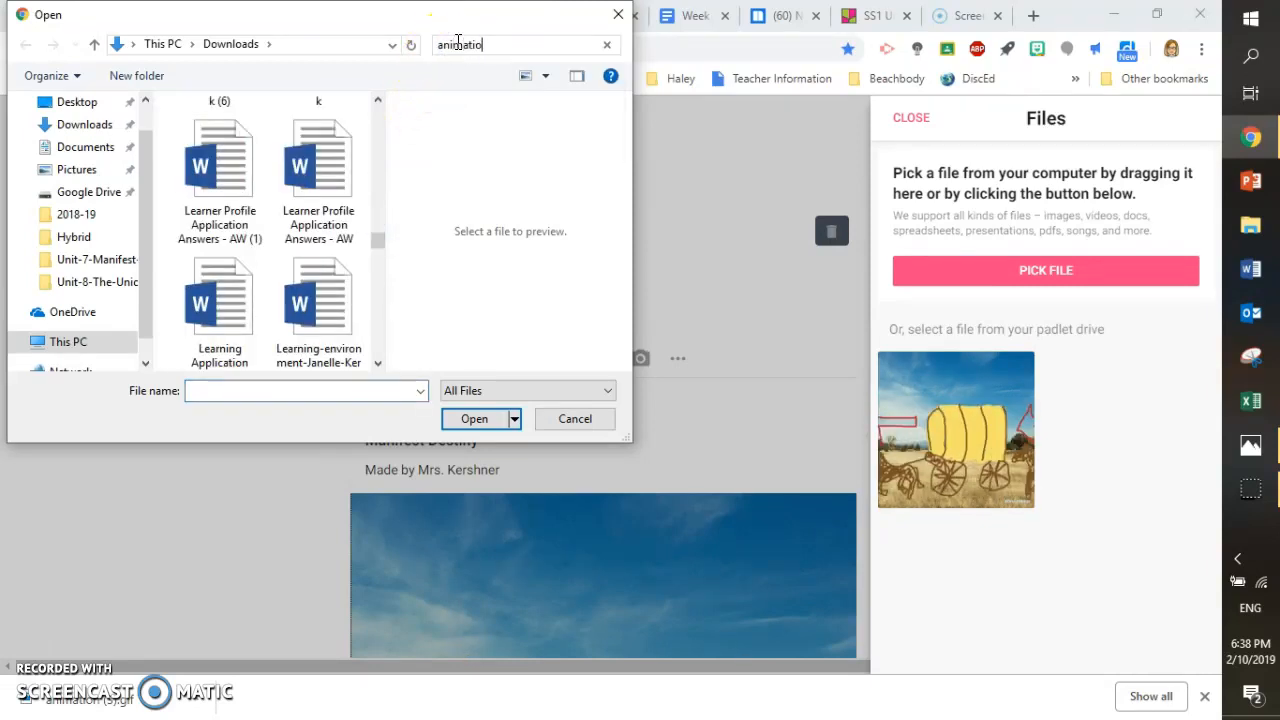
{"action": "type", "text": "n"}
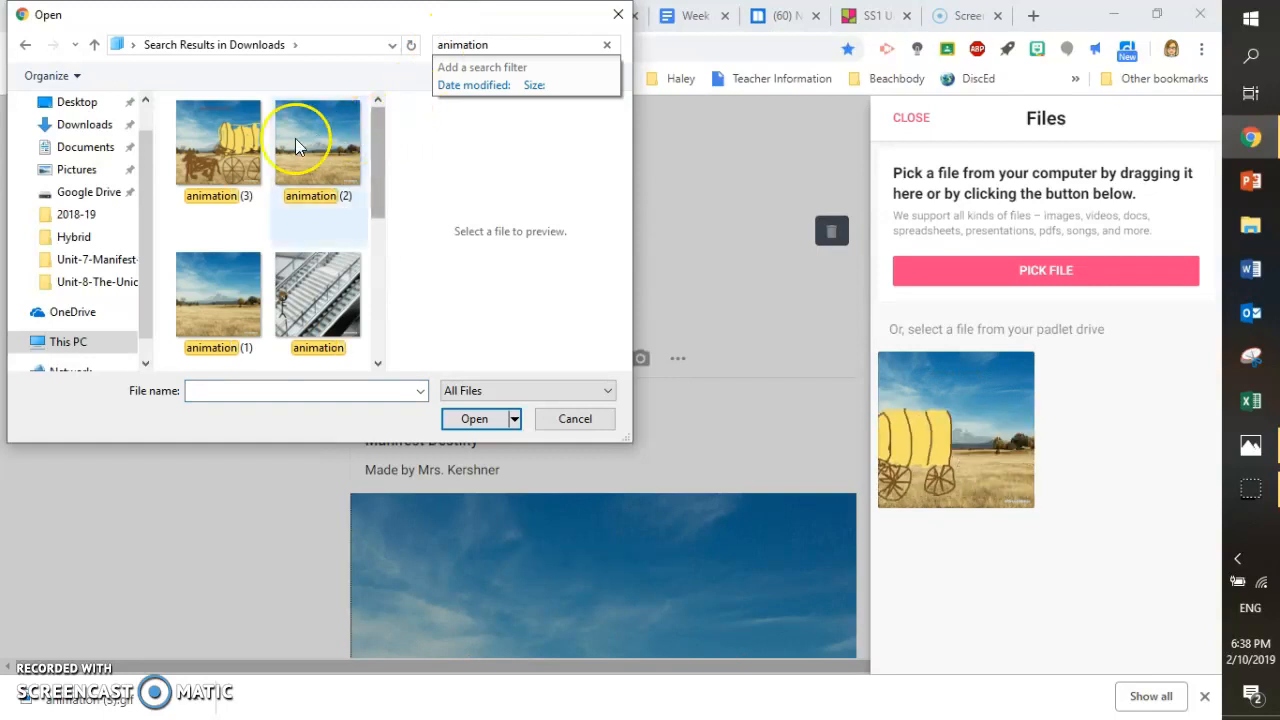
{"action": "double_click", "coordinate": [214, 155]}
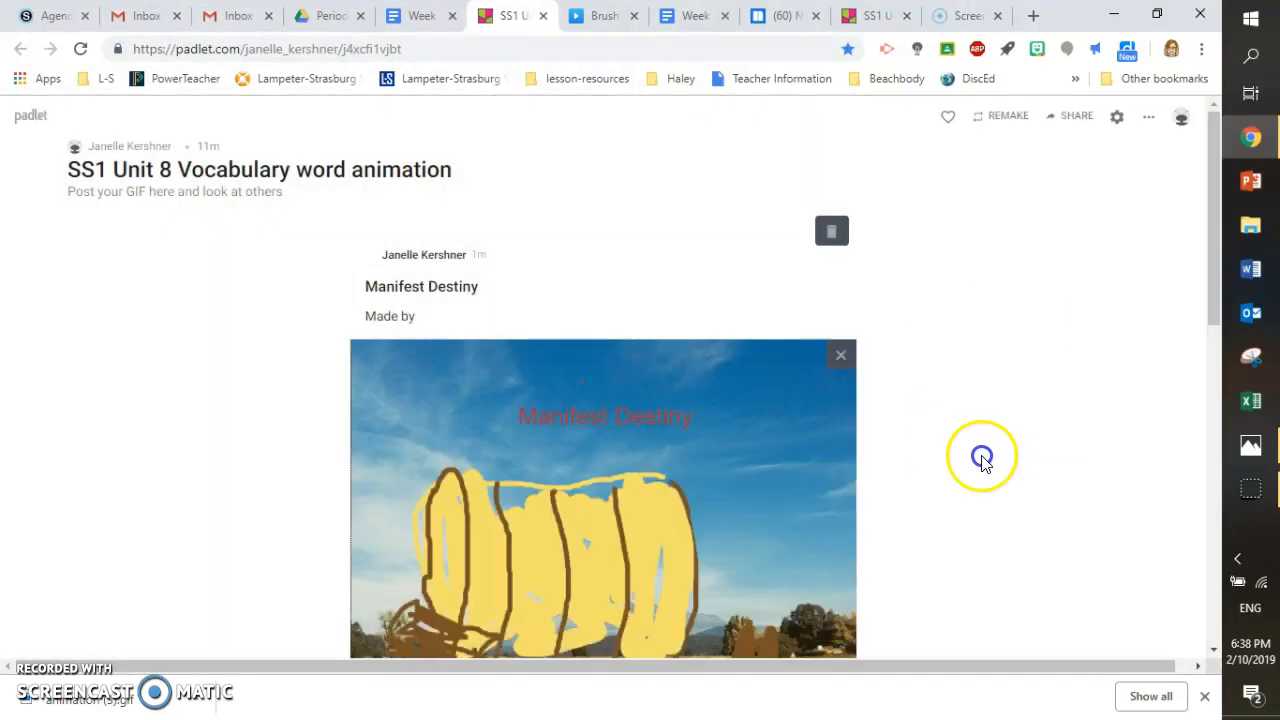
{"action": "left_click_drag", "start_coordinate": [1206, 218], "coordinate": [1185, 254]}
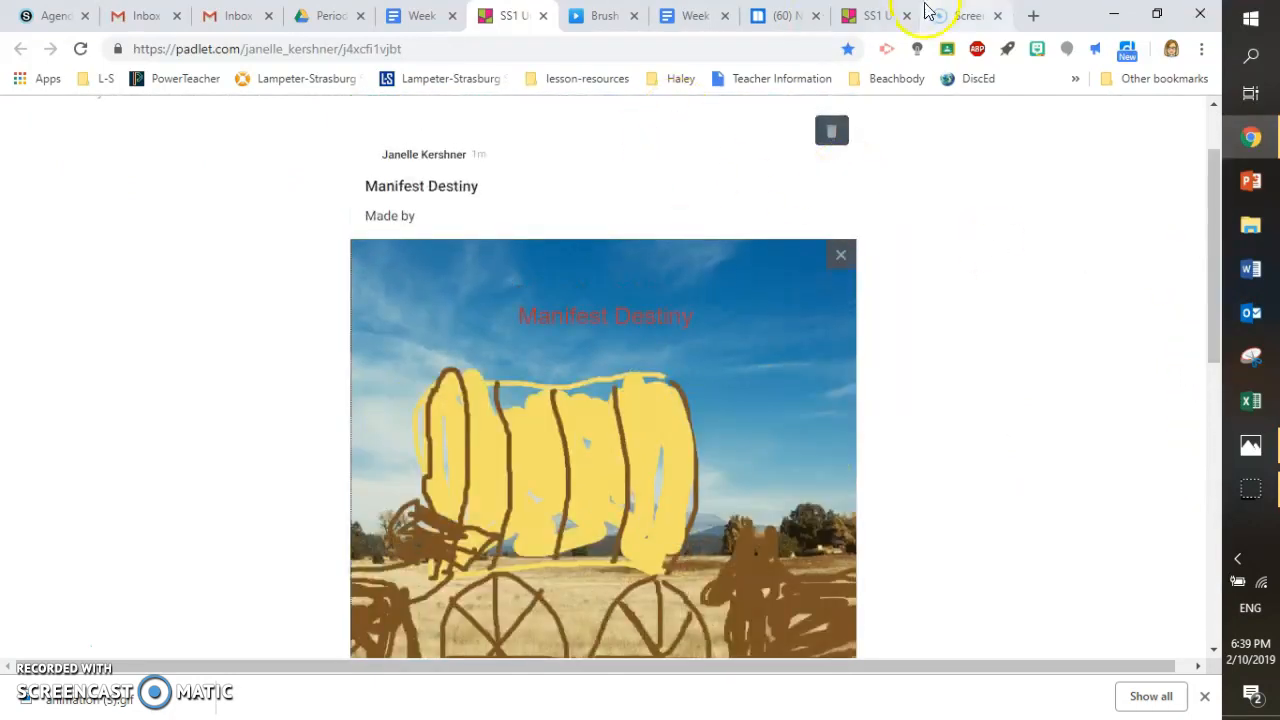